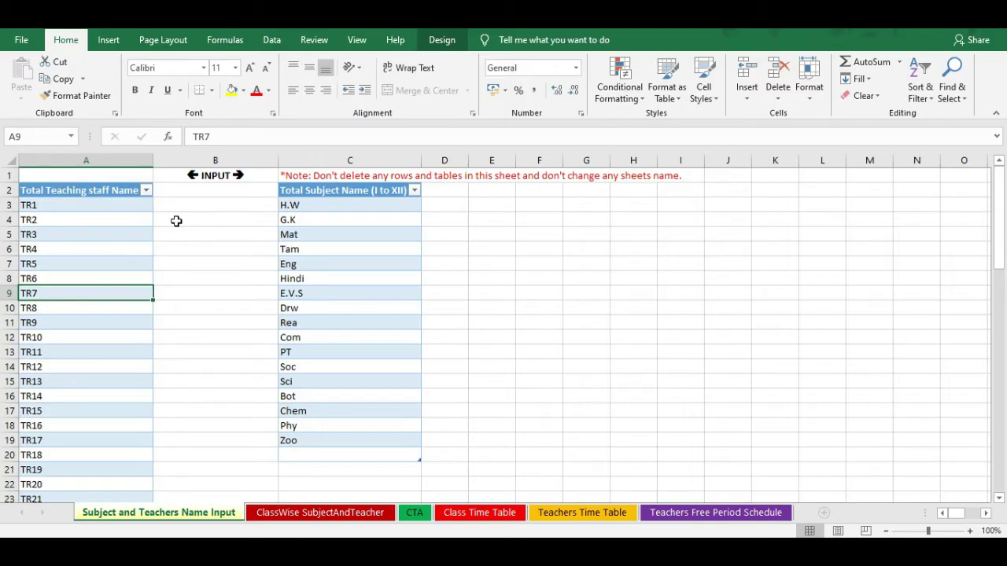
- Rename the first teacher entry in A3 from TR1 to Knowledge Refresh
left_click(57, 206)
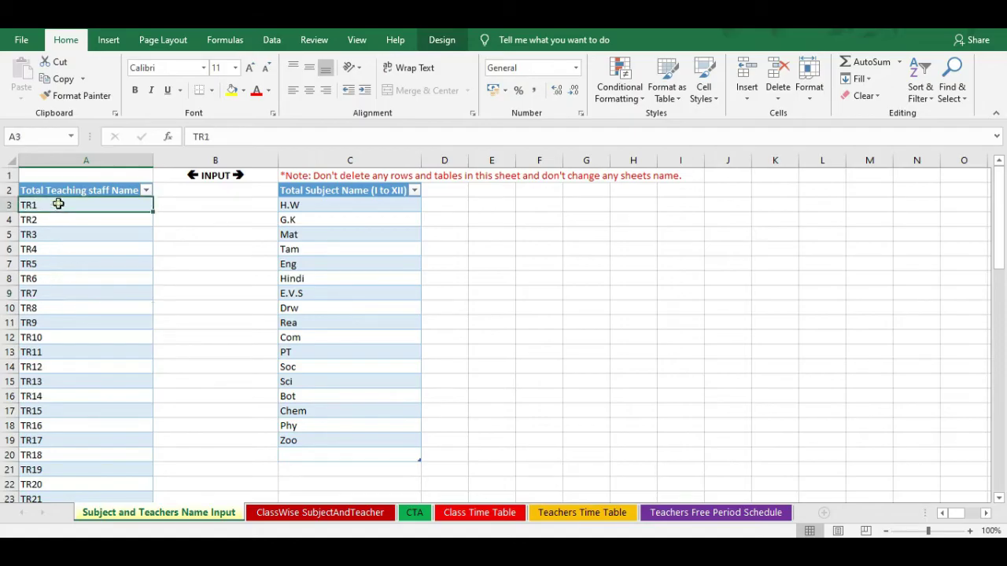
left_click(307, 206)
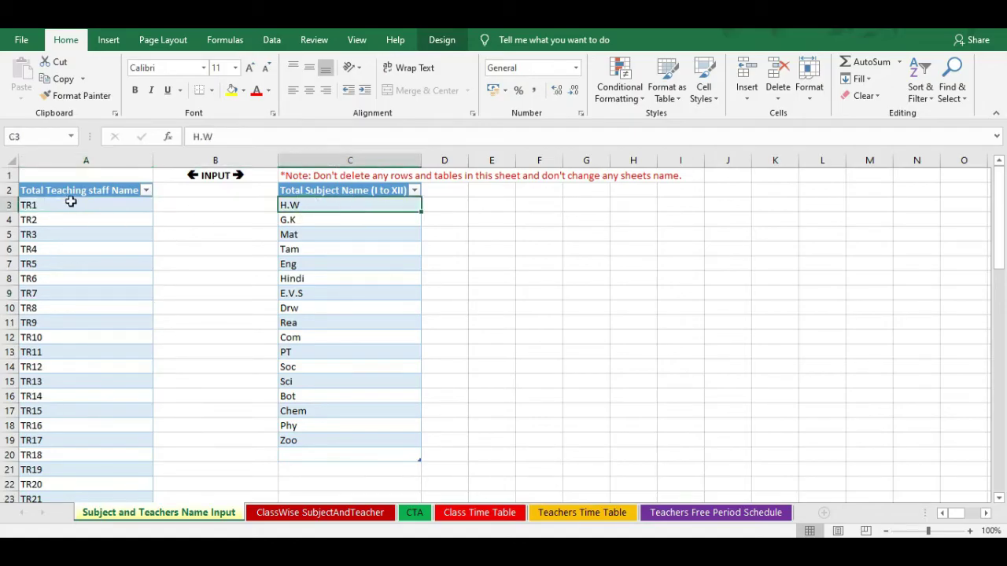
mouse_move(71, 204)
left_mouse_down()
mouse_move(81, 537)
mouse_move(65, 472)
left_mouse_up()
scroll(65, 382, "up", 6)
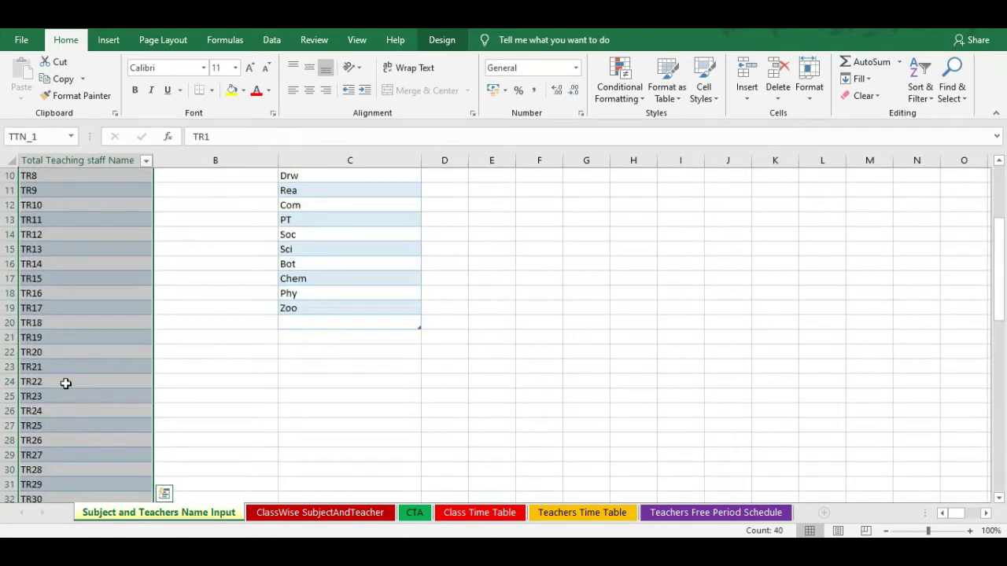
scroll(65, 383, "up", 2)
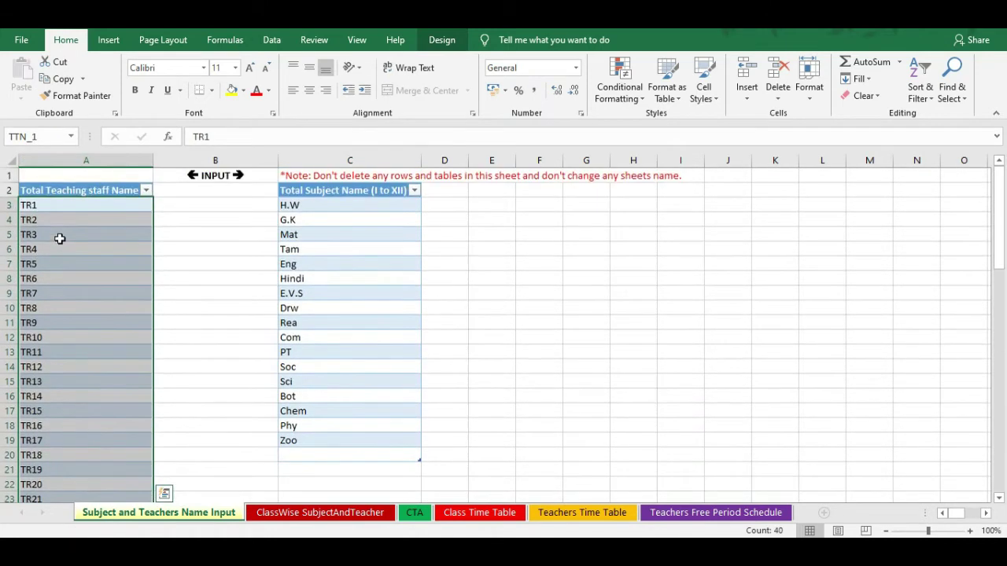
left_click(62, 205)
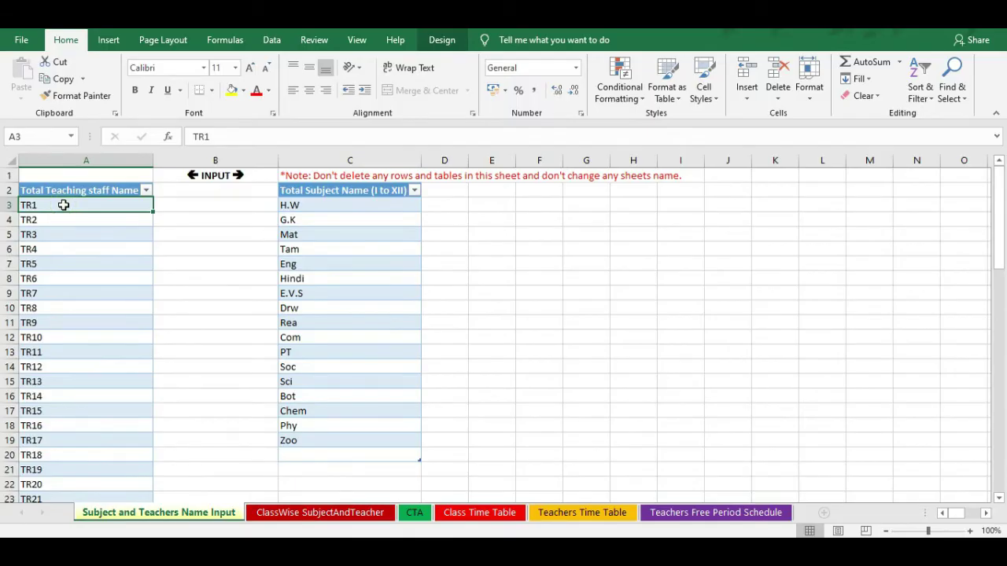
type("Knowle")
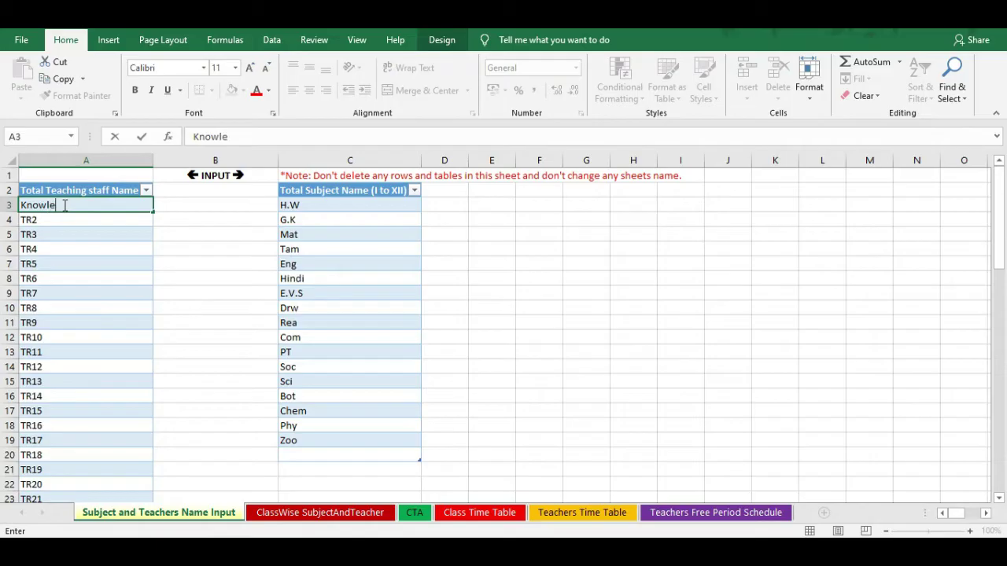
type("dge Refresh")
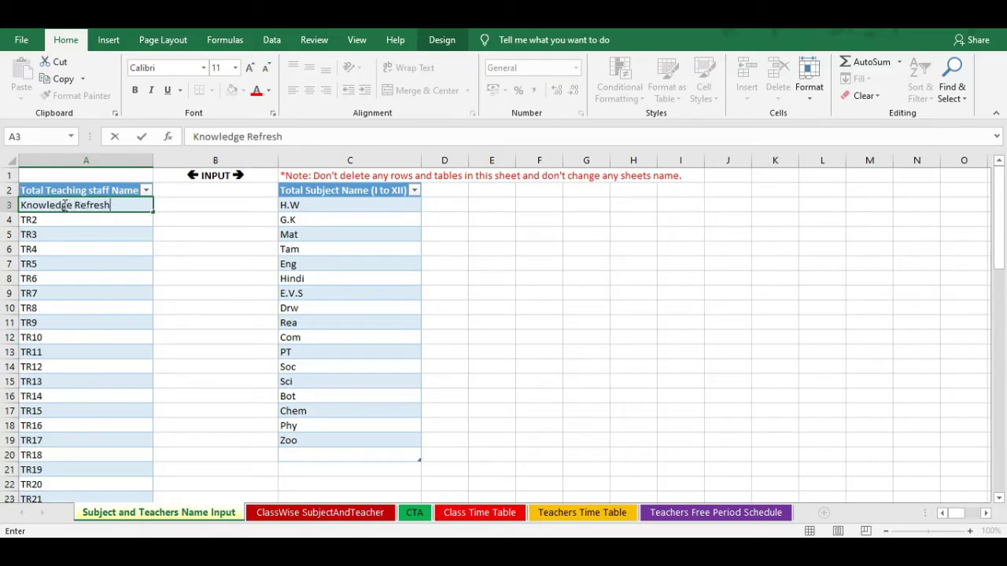
key("Return")
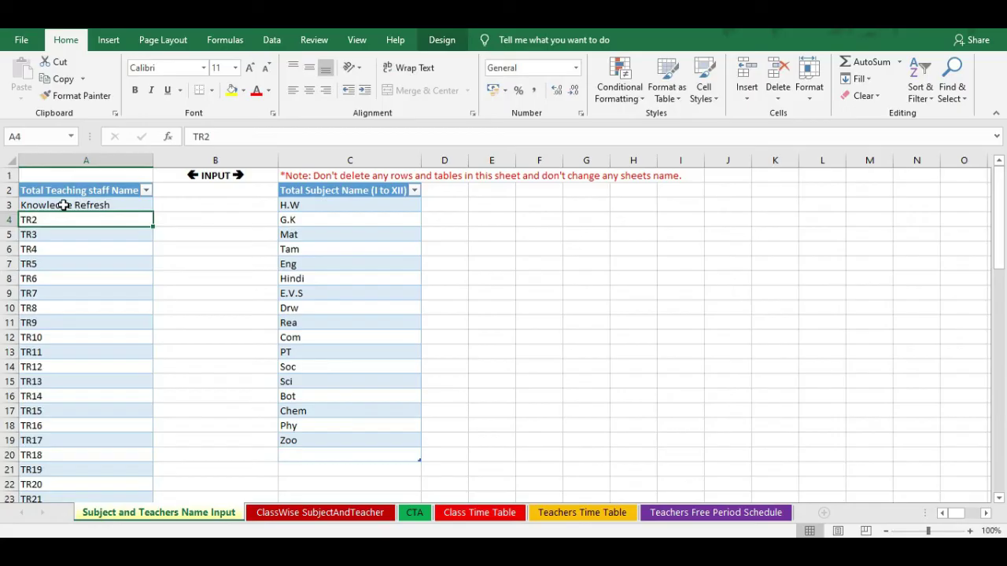
- Rename the second teacher entry in A4 from TR2 to Youtube Channel
left_click(303, 206)
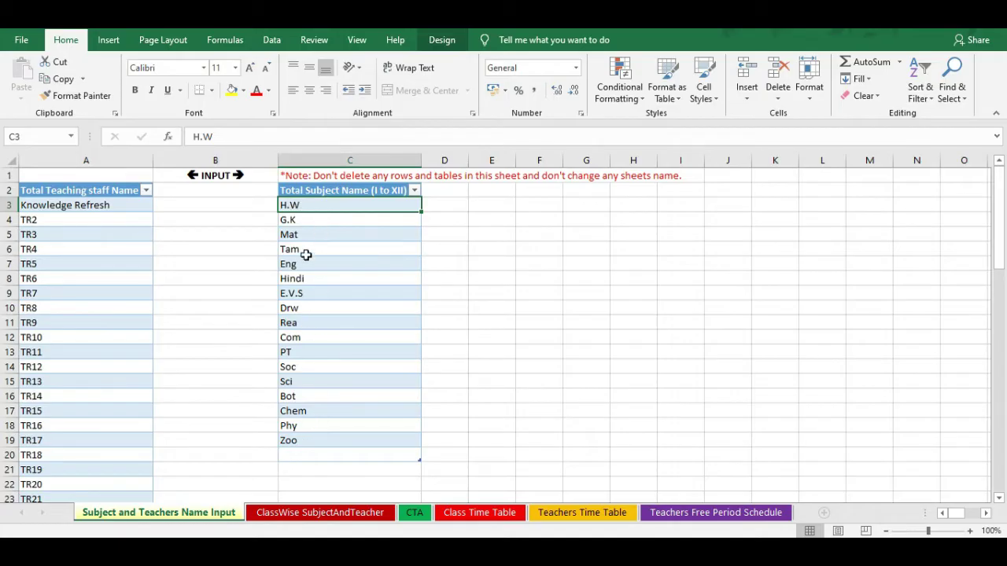
left_click(53, 220)
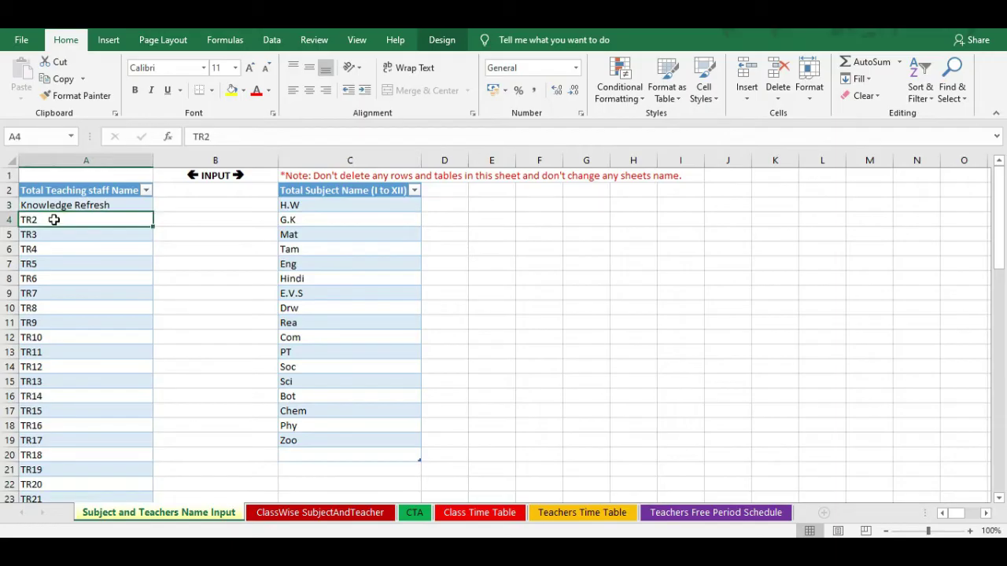
type("Youtu")
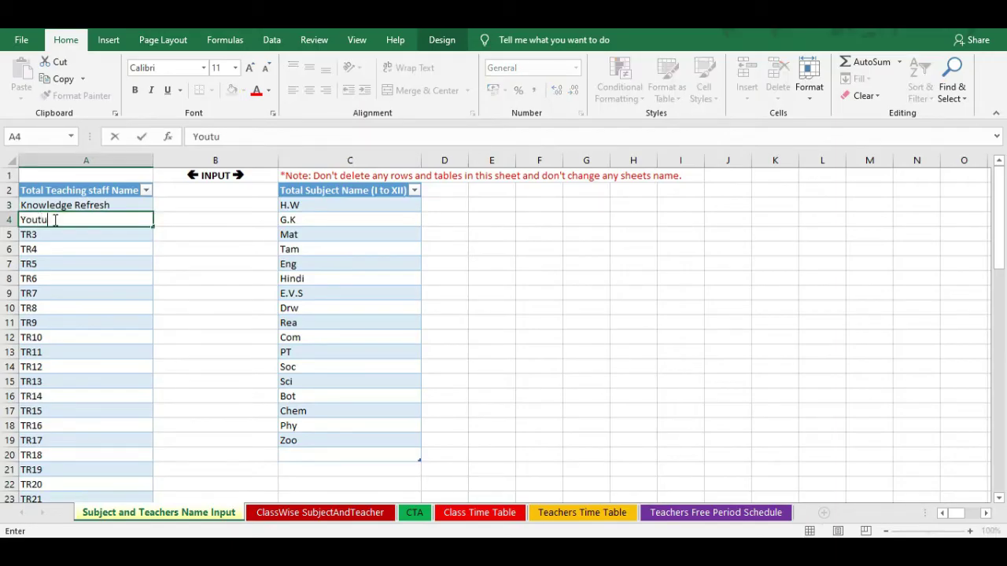
type("be Channe")
key("Return")
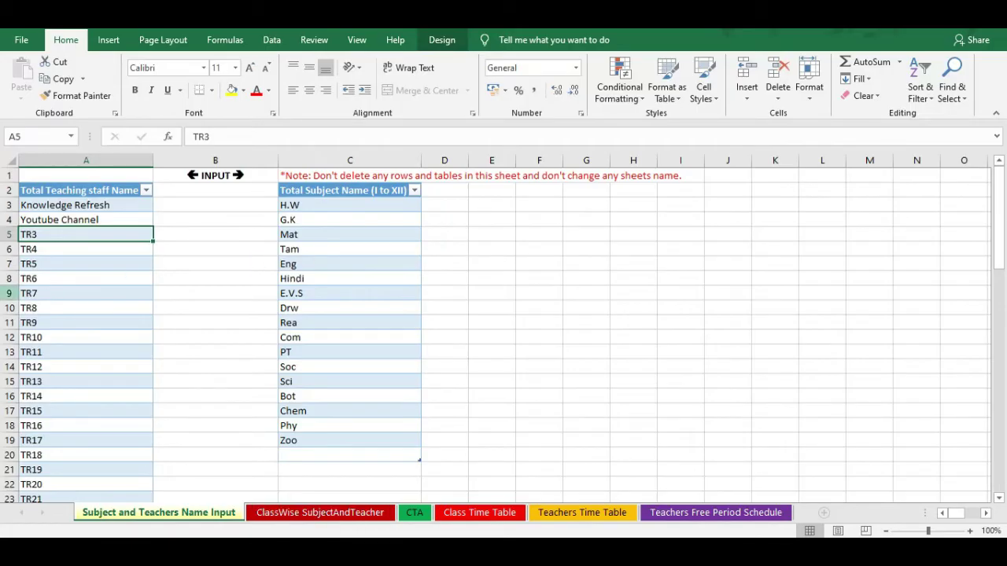
- Add TR41 in cell A43 below TR40 so the staff table grows by one row
left_click(8, 278)
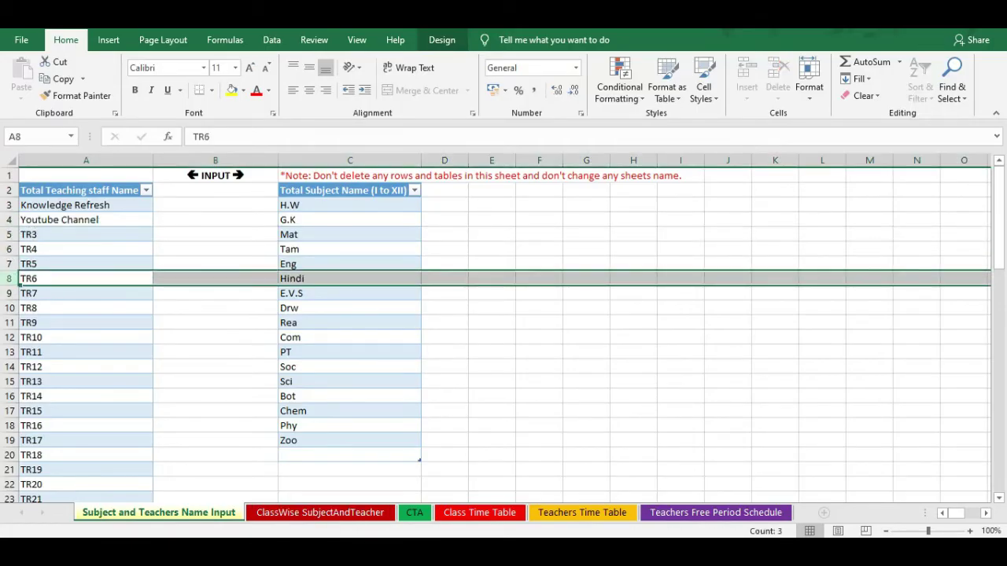
left_click(9, 205)
scroll(315, 369, "down", 2)
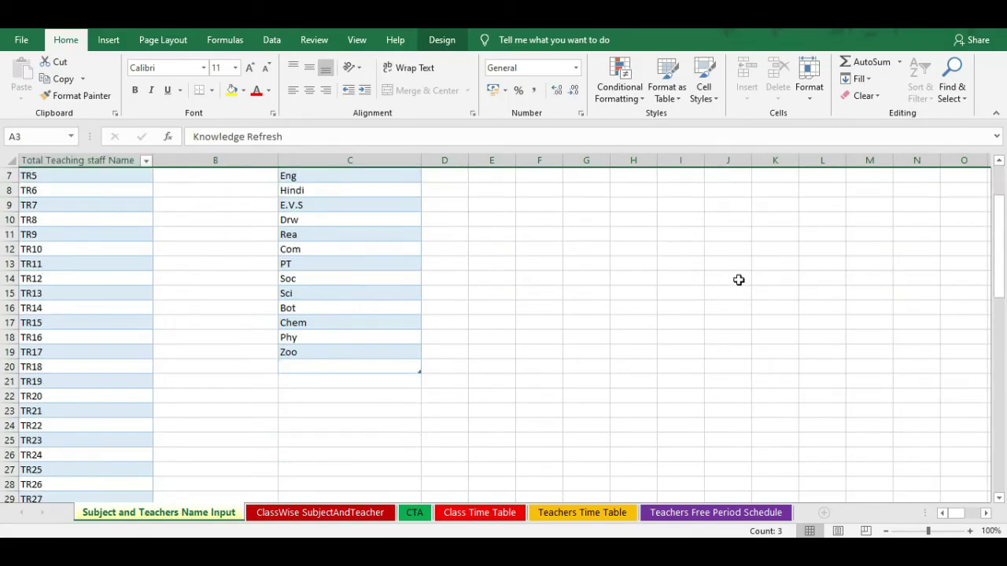
scroll(202, 415, "up", 2)
scroll(88, 448, "down", 5)
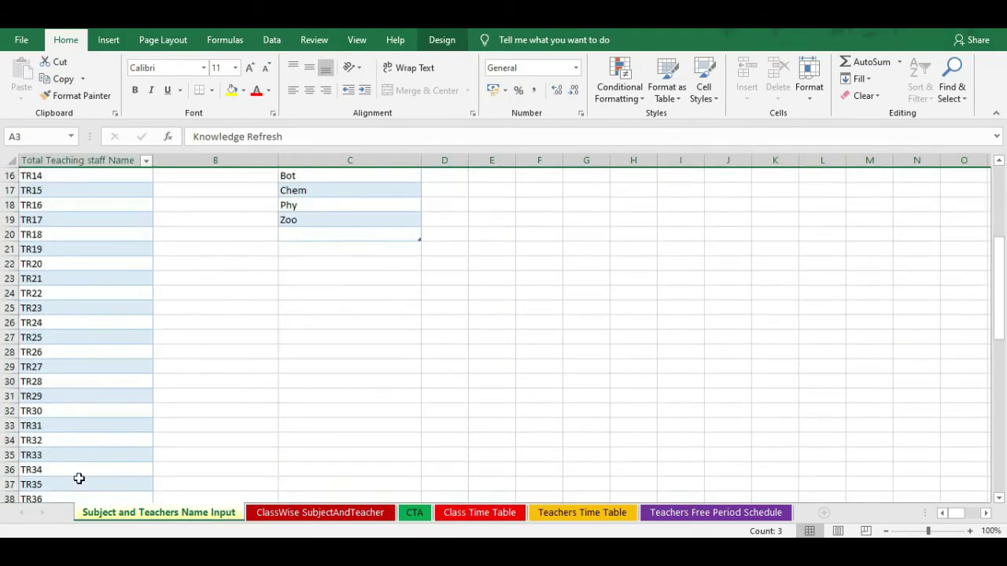
scroll(78, 478, "down", 6)
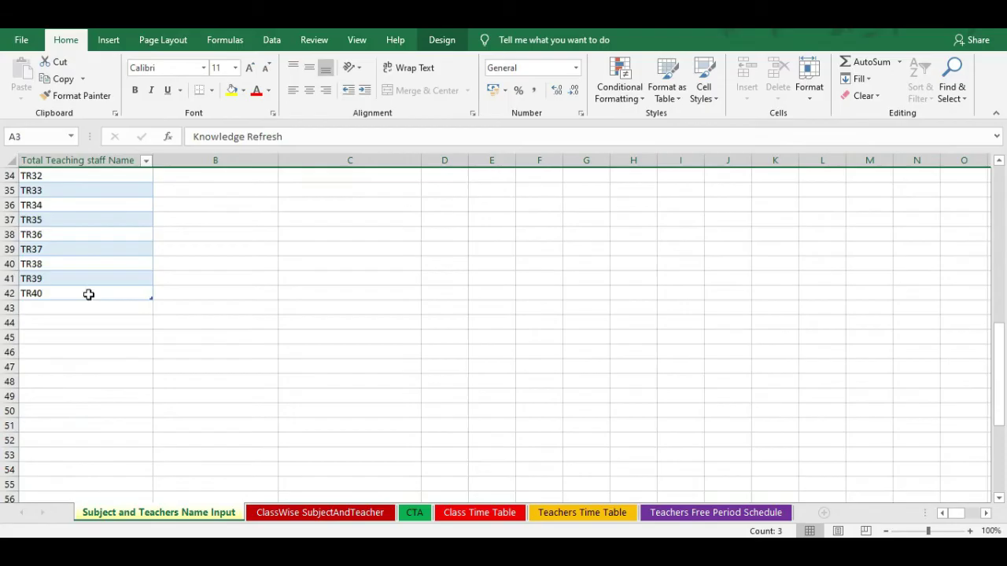
left_click(44, 306)
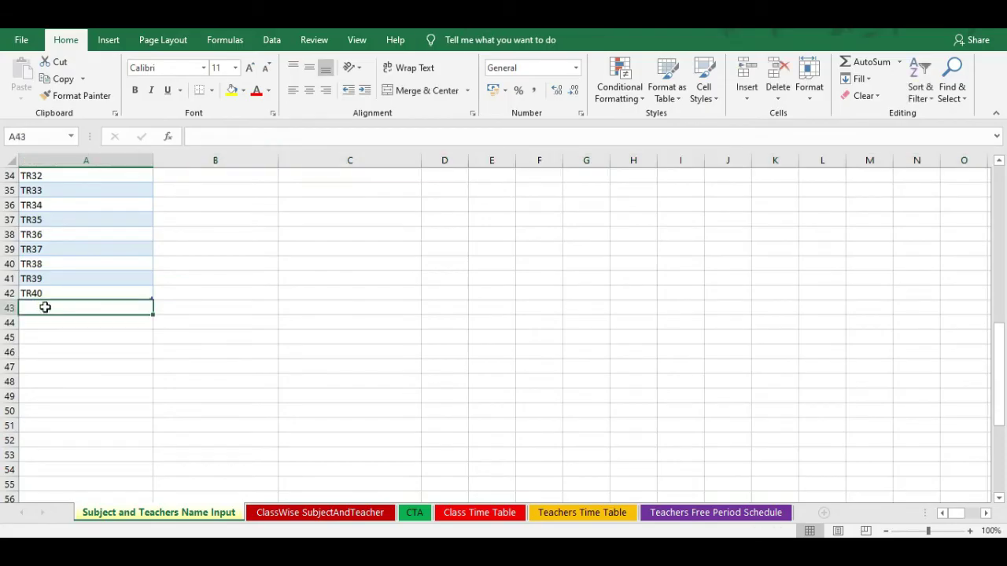
type("TR41")
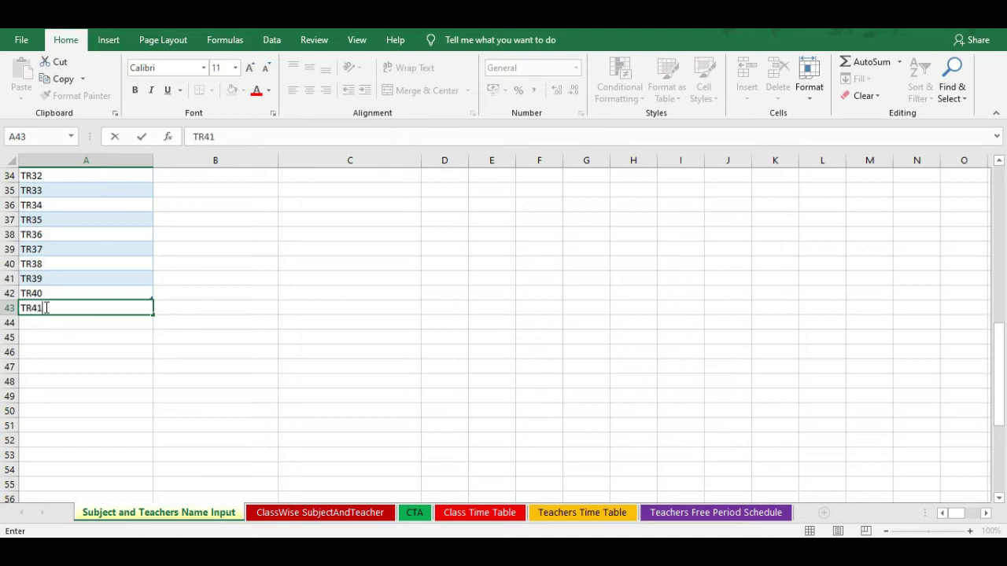
key("Return")
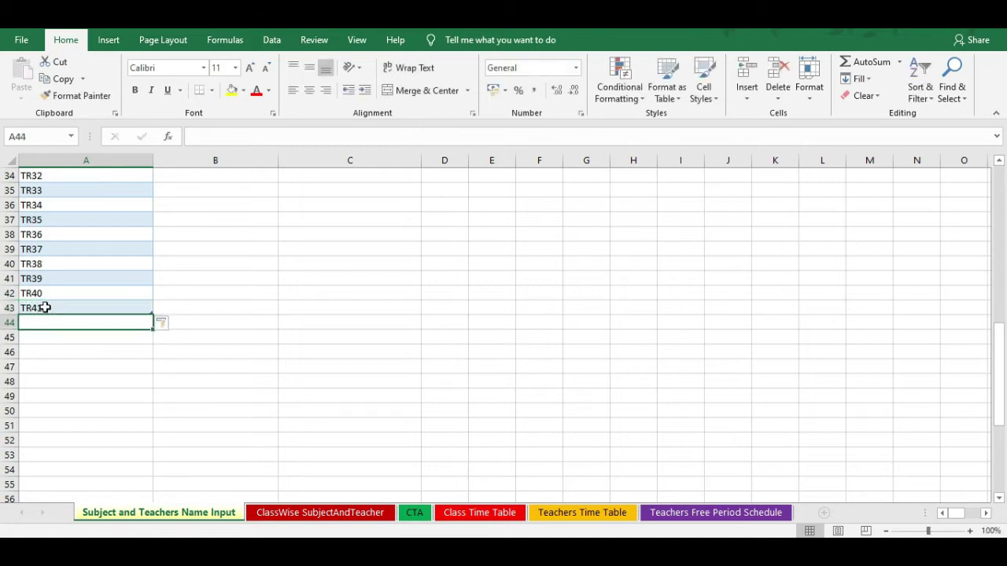
left_click(44, 307)
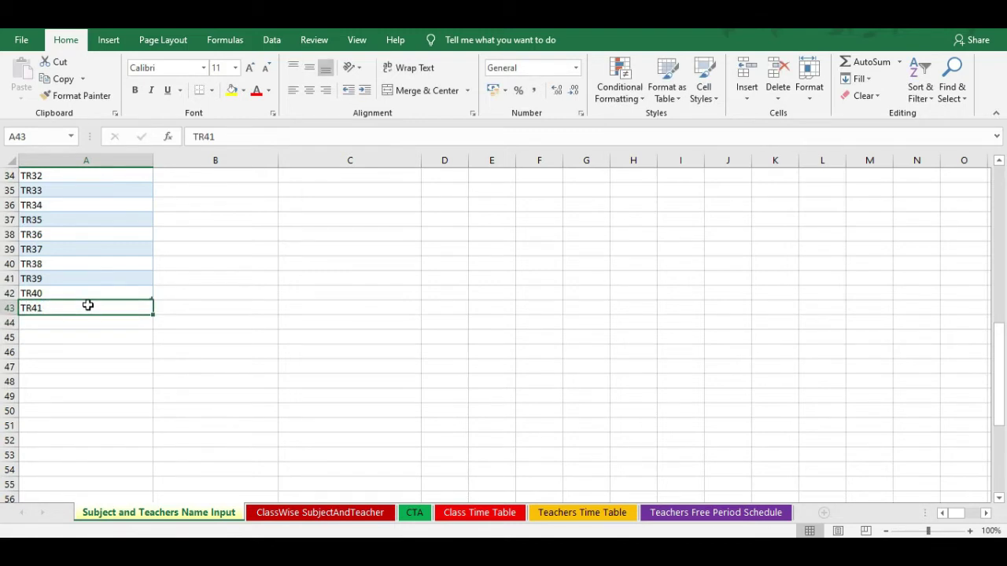
scroll(137, 263, "up", 6)
scroll(137, 266, "up", 5)
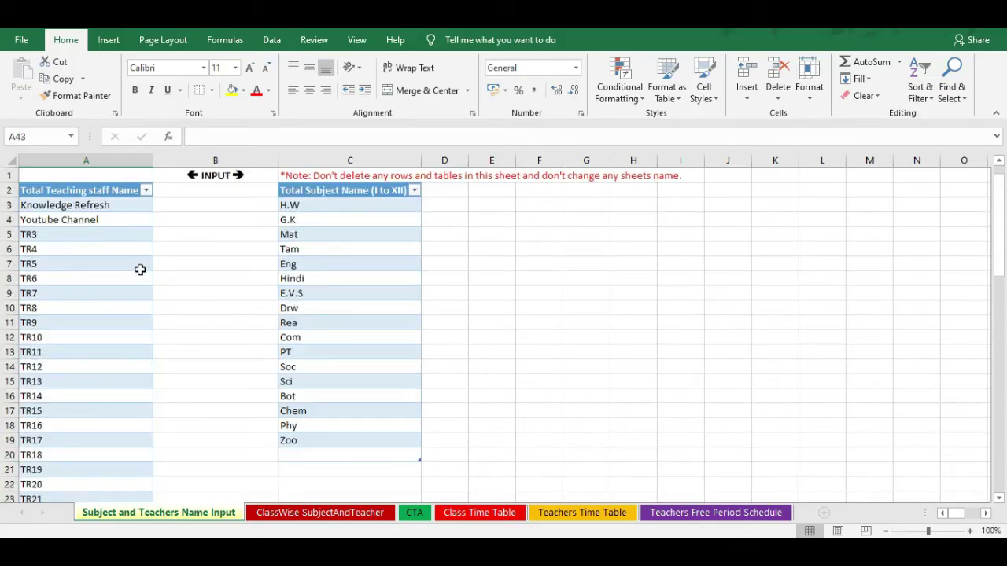
left_click(40, 216)
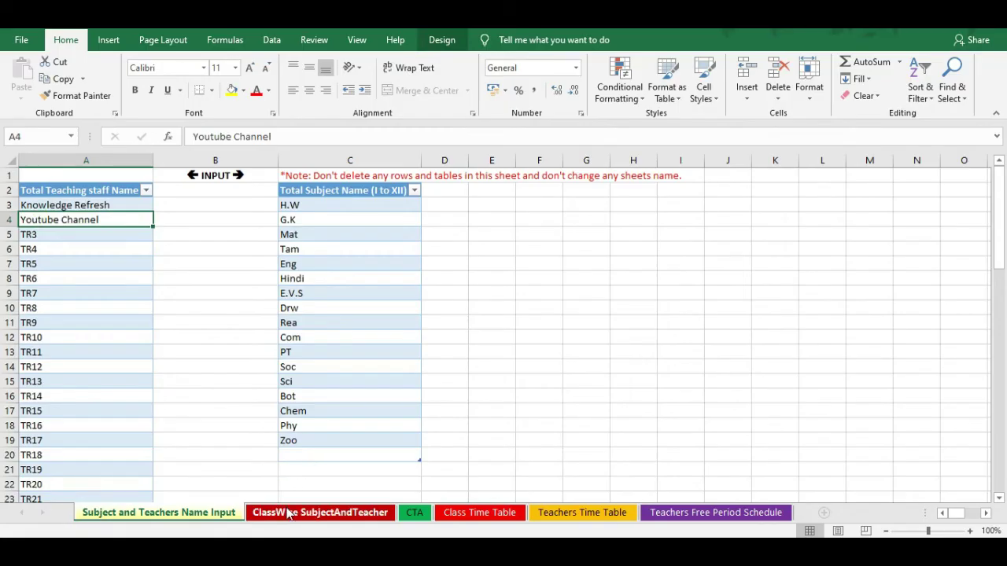
- On the ClassWise SubjectAndTeacher sheet, preview class I-A's teacher and subject dropdown lists
left_click(289, 511)
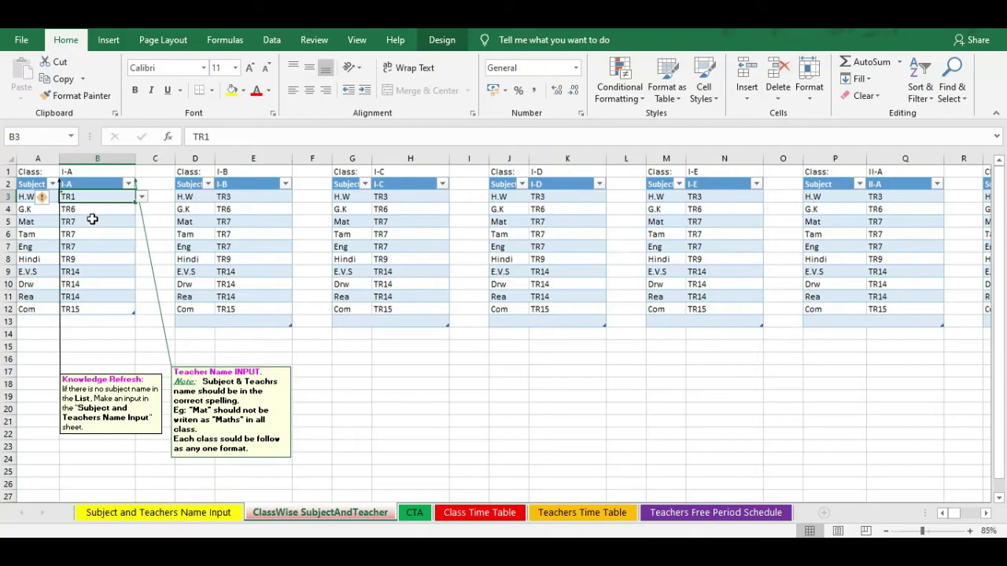
left_click(330, 368)
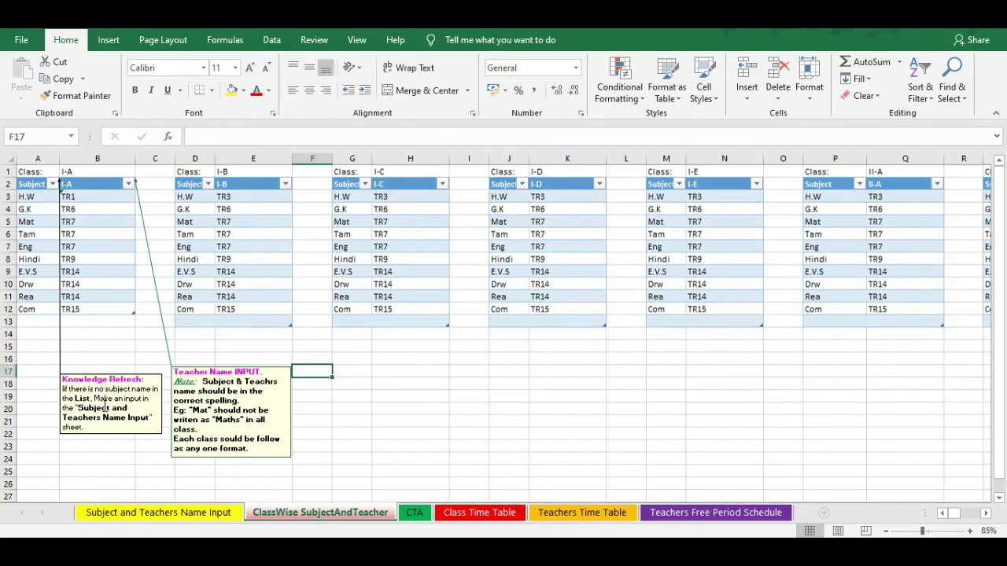
left_click(85, 196)
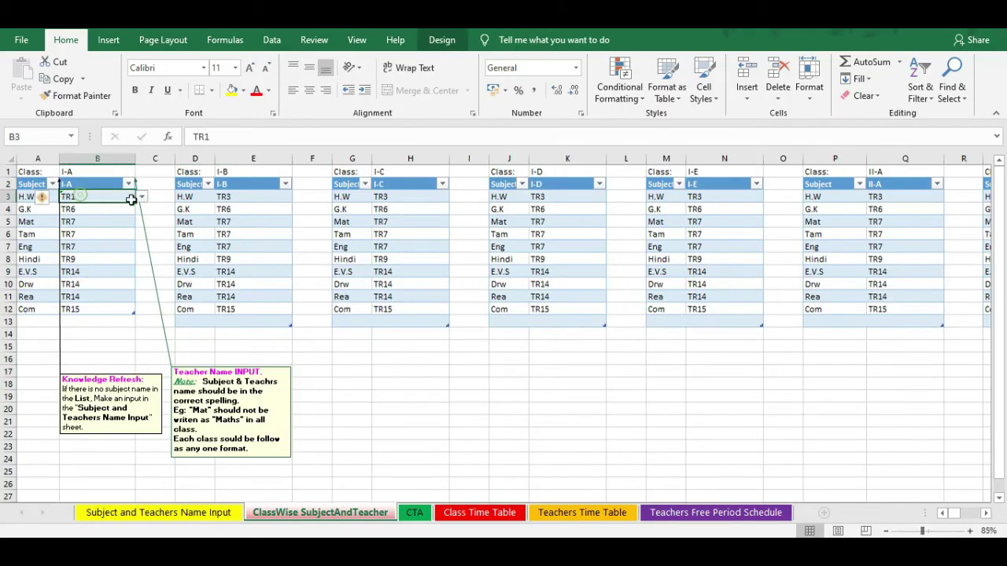
left_click(32, 198)
left_click(86, 217)
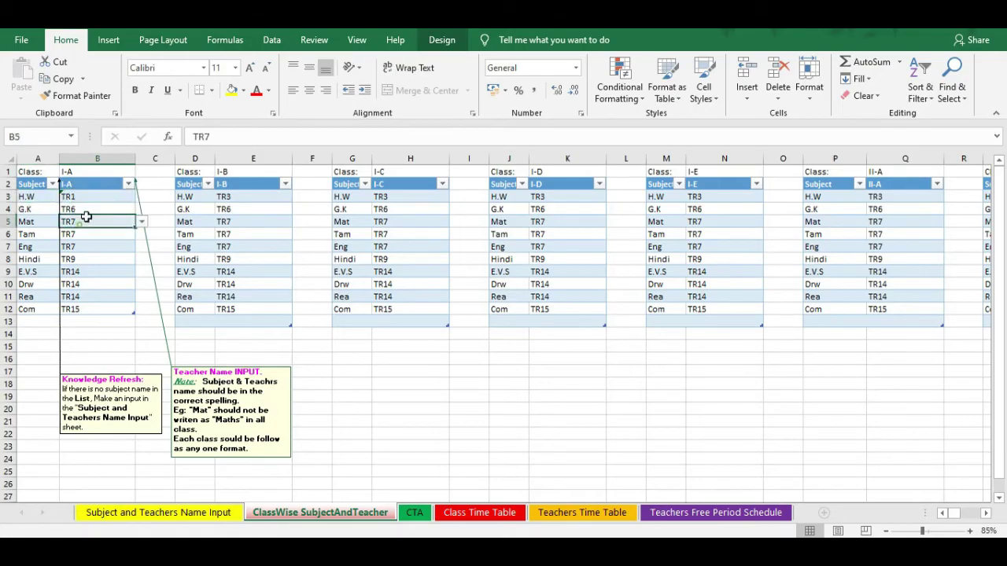
left_click(95, 197)
key("alt+Down")
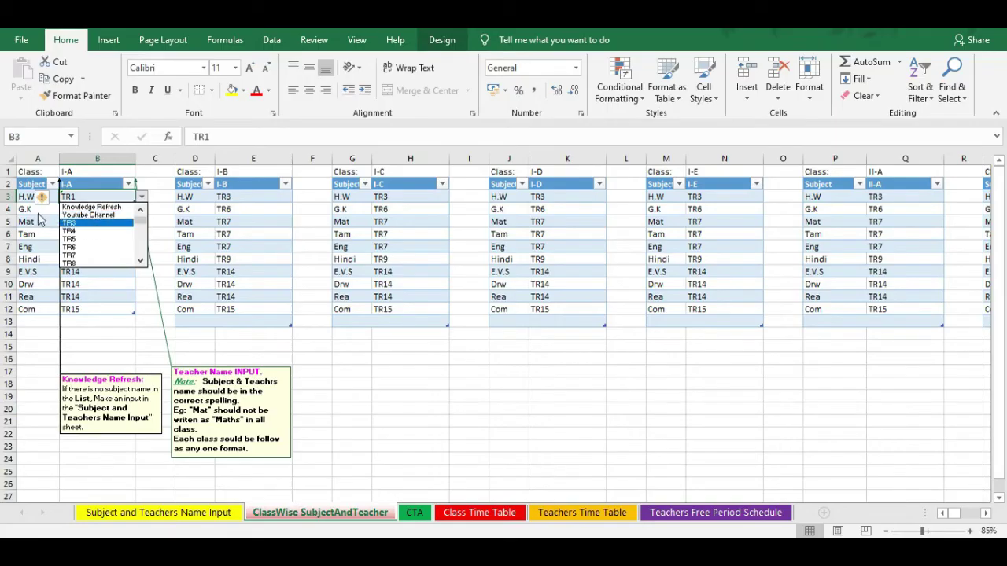
left_click(31, 197)
key("shift+Right")
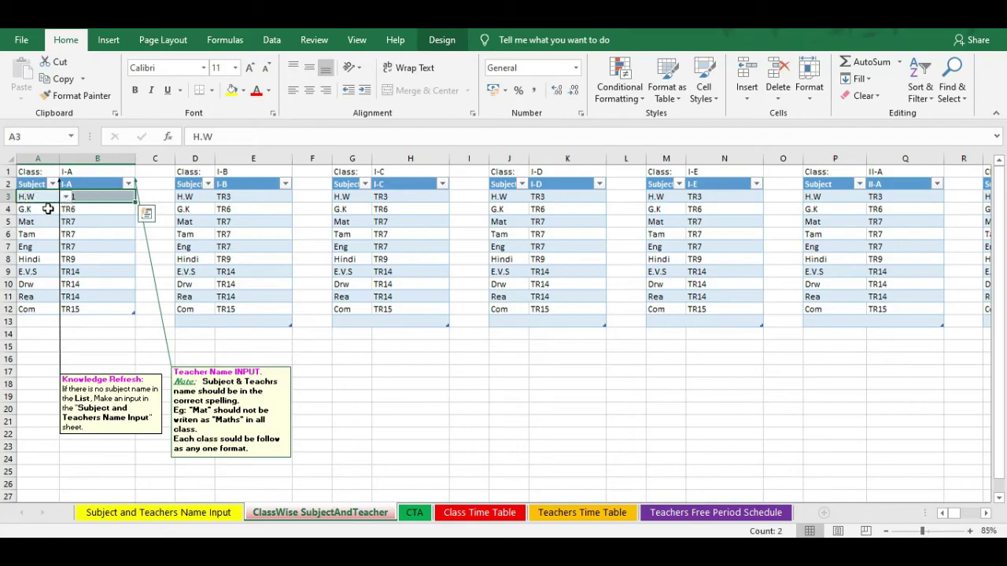
left_click(48, 209)
left_click(45, 198)
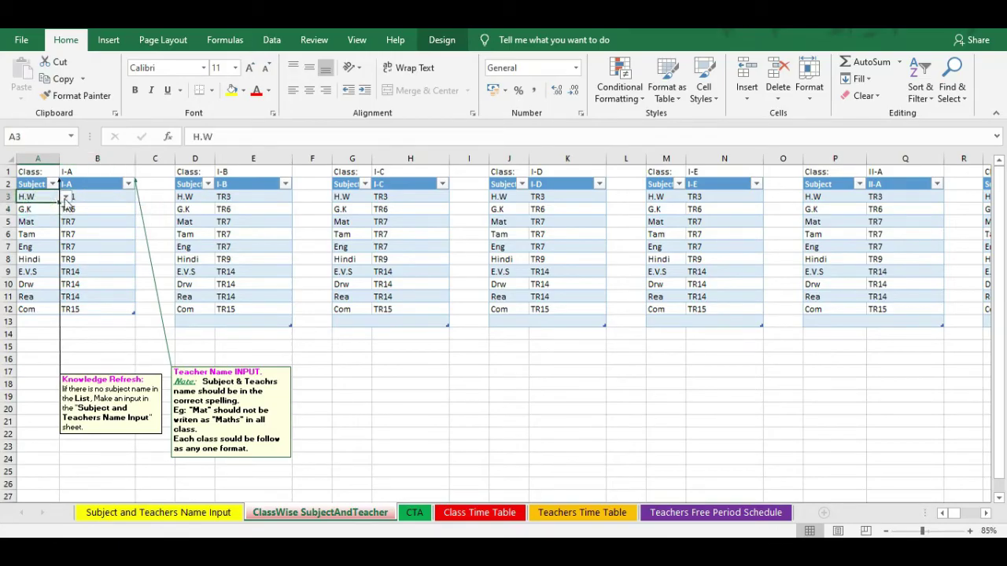
left_click(66, 198)
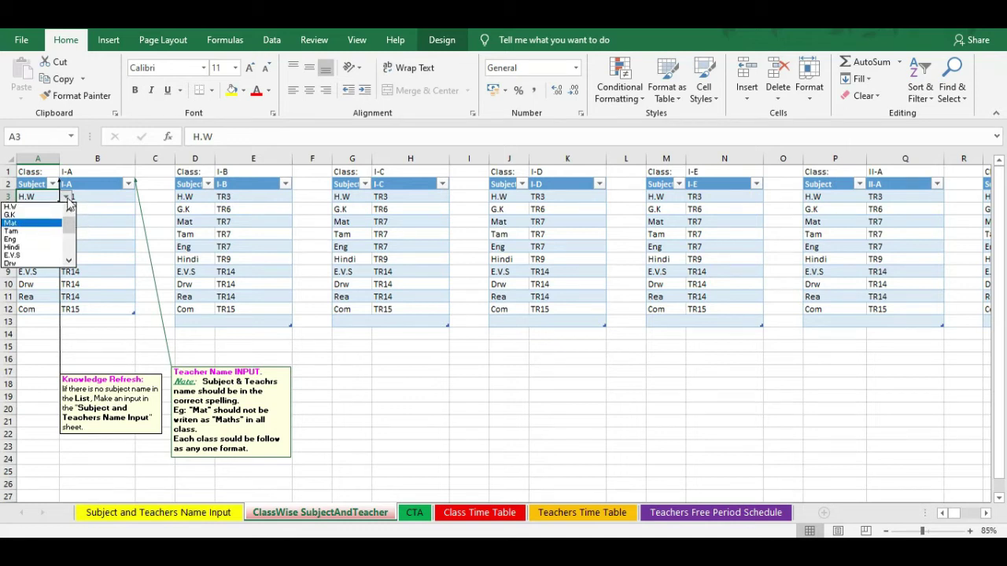
- Set I-A's H.W teacher to Knowledge Refresh and G.K teacher to Youtube Channel
left_click(98, 203)
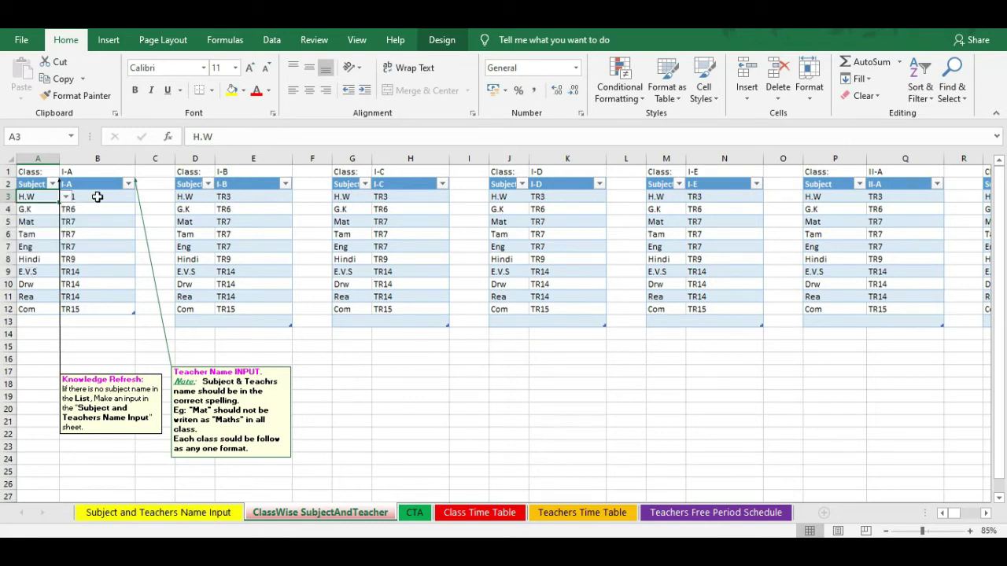
left_click(118, 198)
left_click(142, 196)
left_click(94, 208)
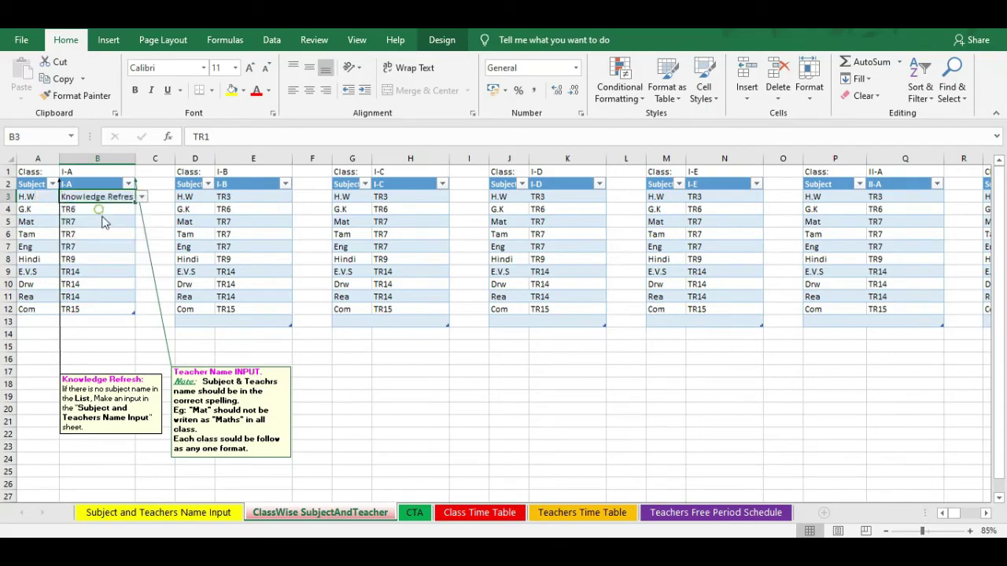
left_click(102, 208)
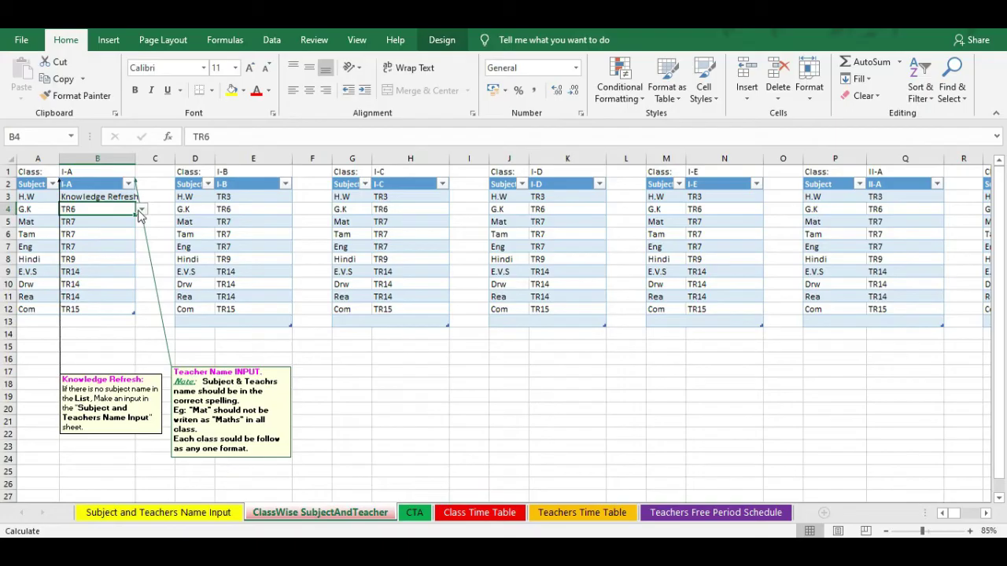
left_click(141, 209)
scroll(141, 240, "up", 2)
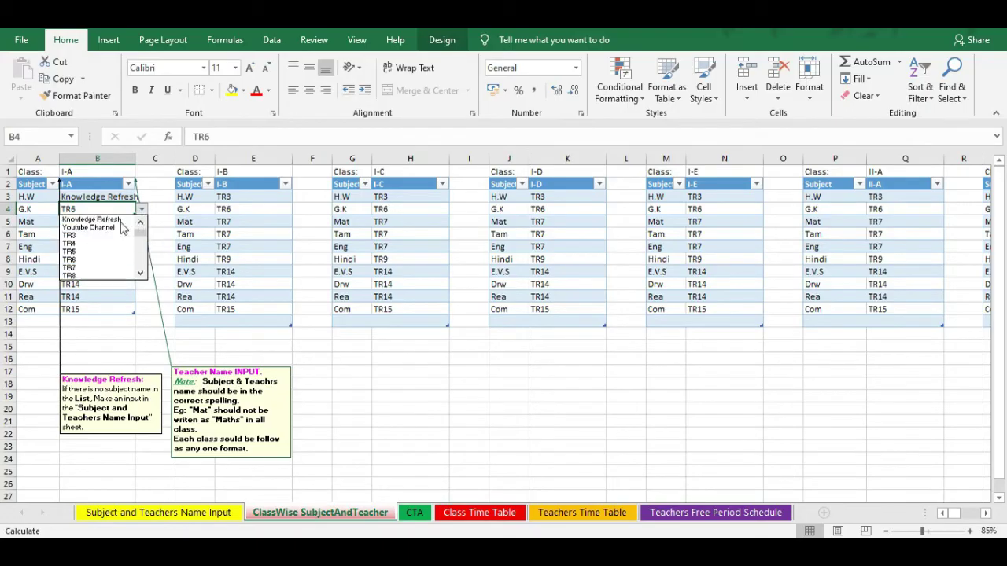
left_click(110, 228)
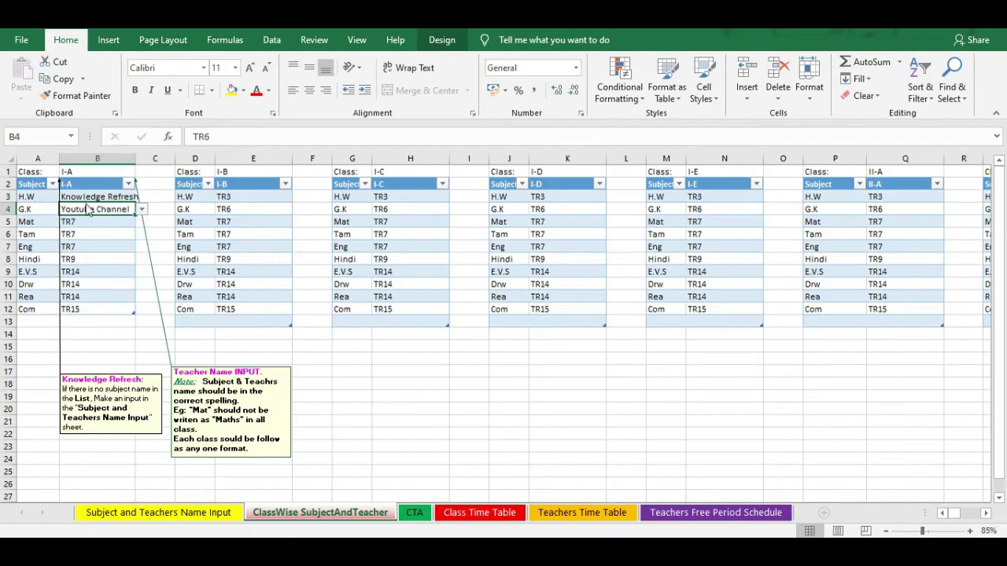
left_click(67, 228)
left_click_drag(24, 197, 59, 213)
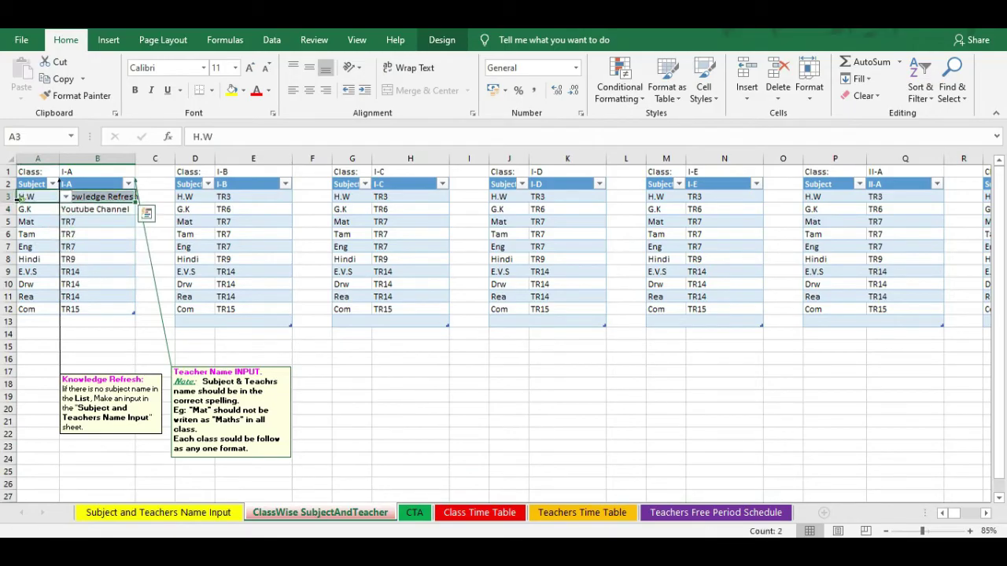
left_click(58, 210)
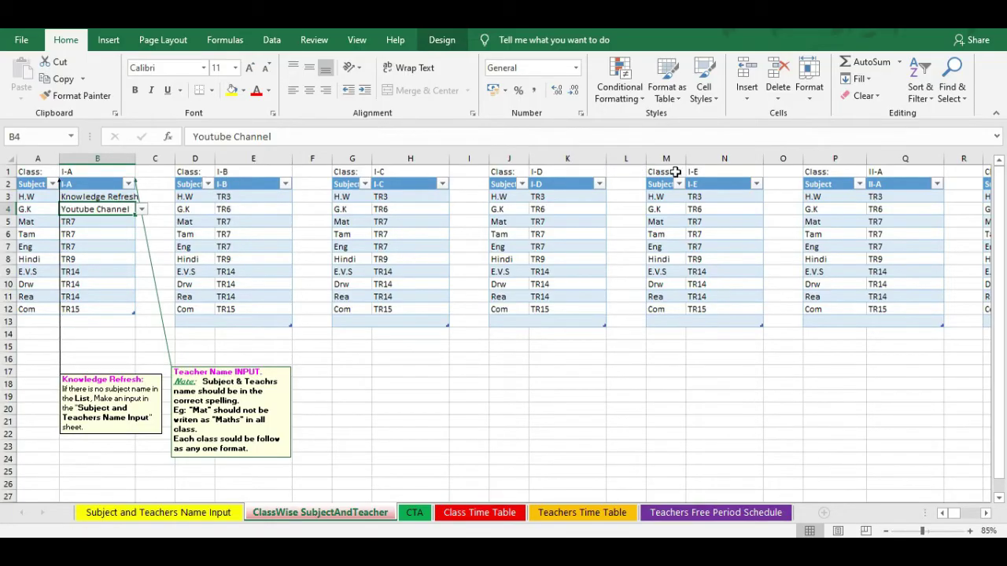
left_click(707, 172)
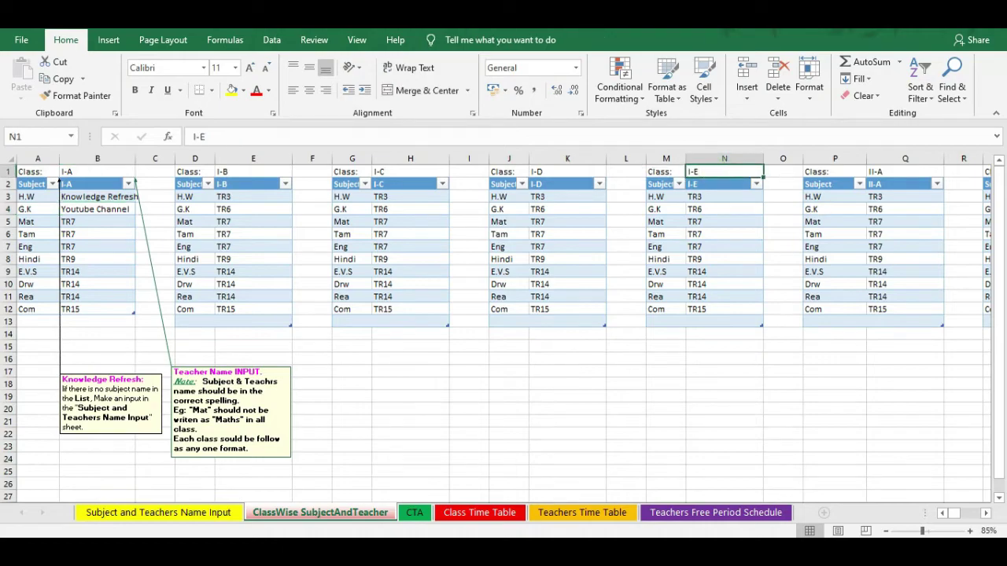
left_click(984, 513)
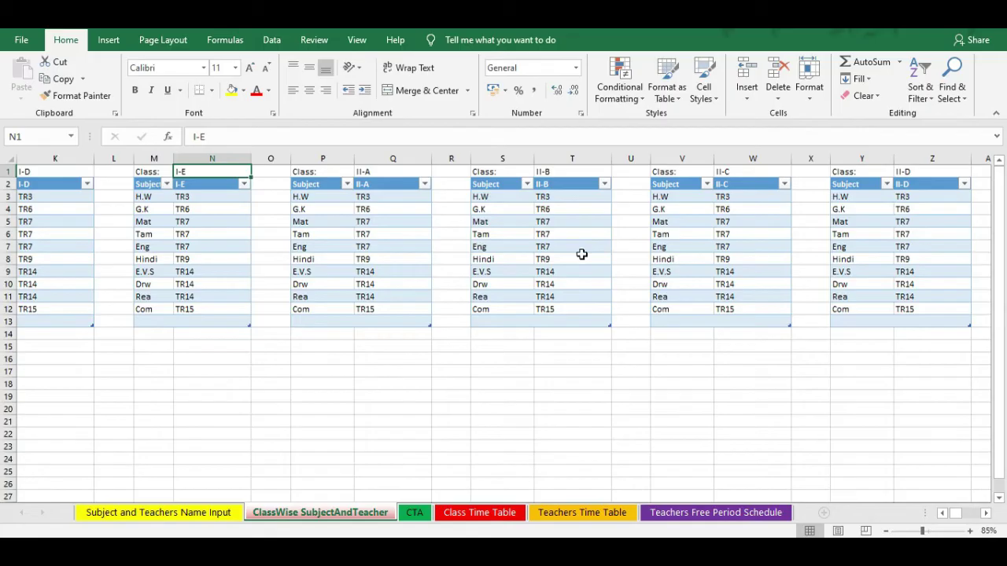
mouse_move(958, 511)
left_mouse_down()
mouse_move(973, 516)
mouse_move(953, 513)
left_mouse_up()
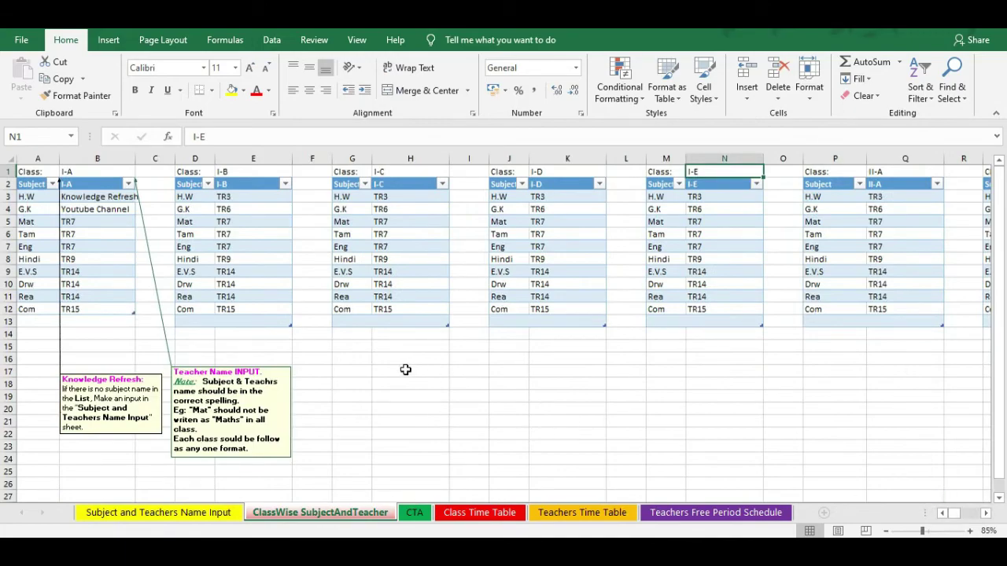
left_click(358, 358)
left_click(404, 348)
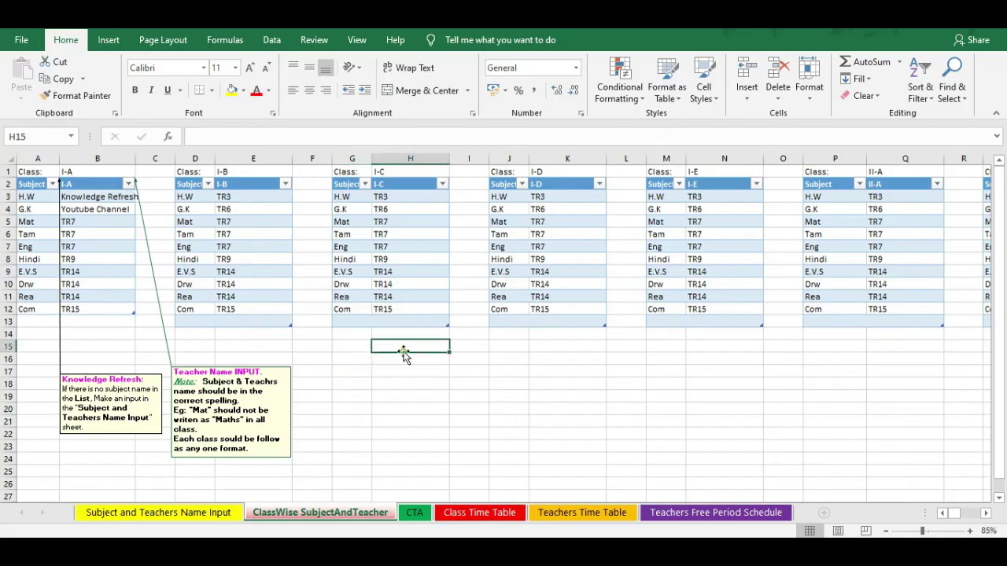
left_click(505, 354)
left_click(566, 353)
left_click(624, 356)
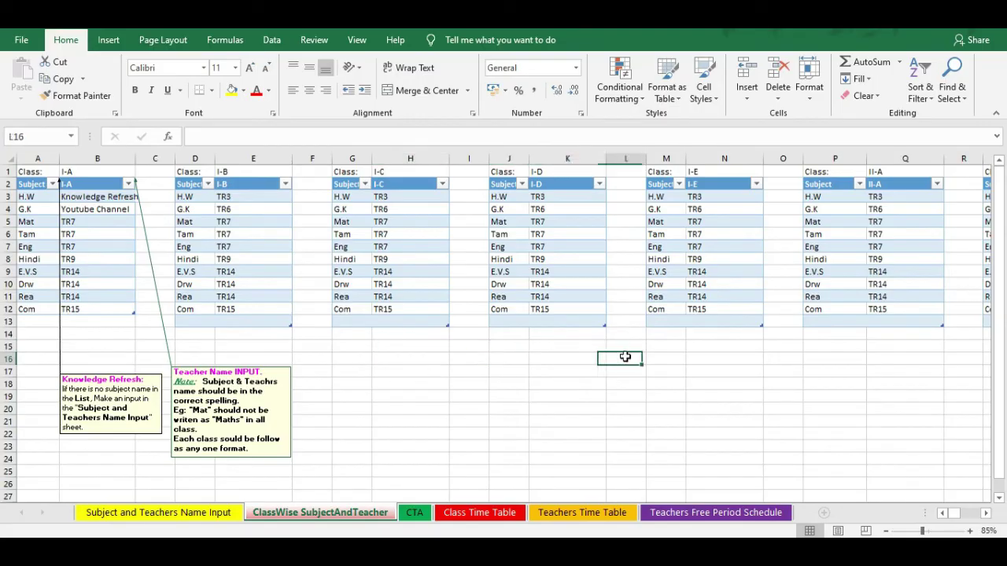
left_click(688, 356)
left_click(854, 360)
left_click(933, 359)
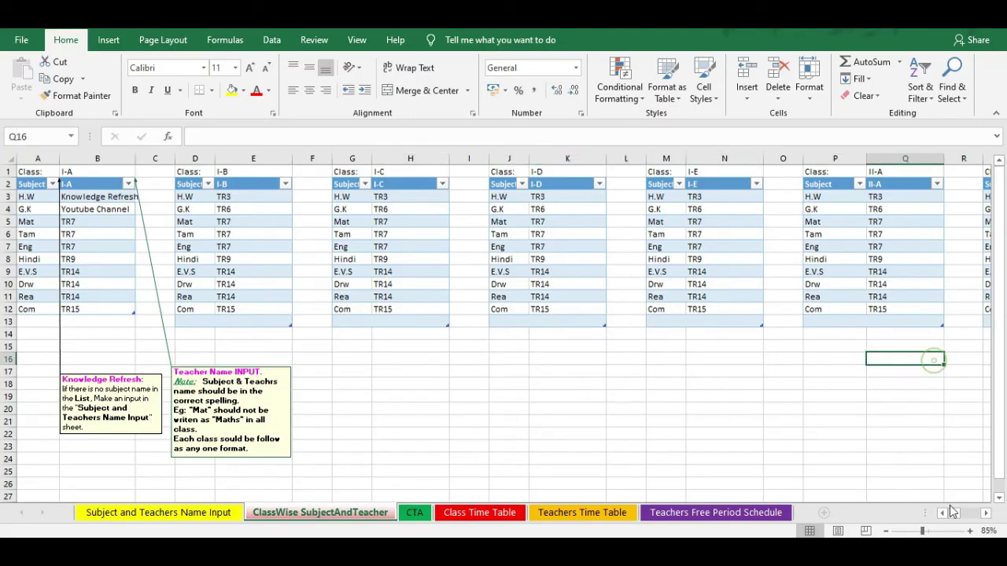
left_click_drag(958, 515, 916, 501)
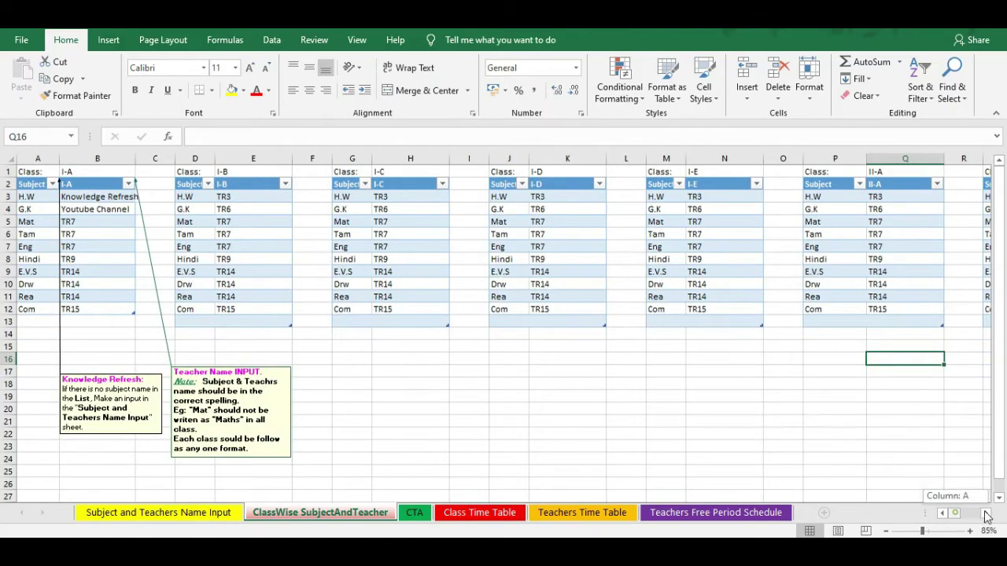
left_click_drag(954, 513, 974, 512)
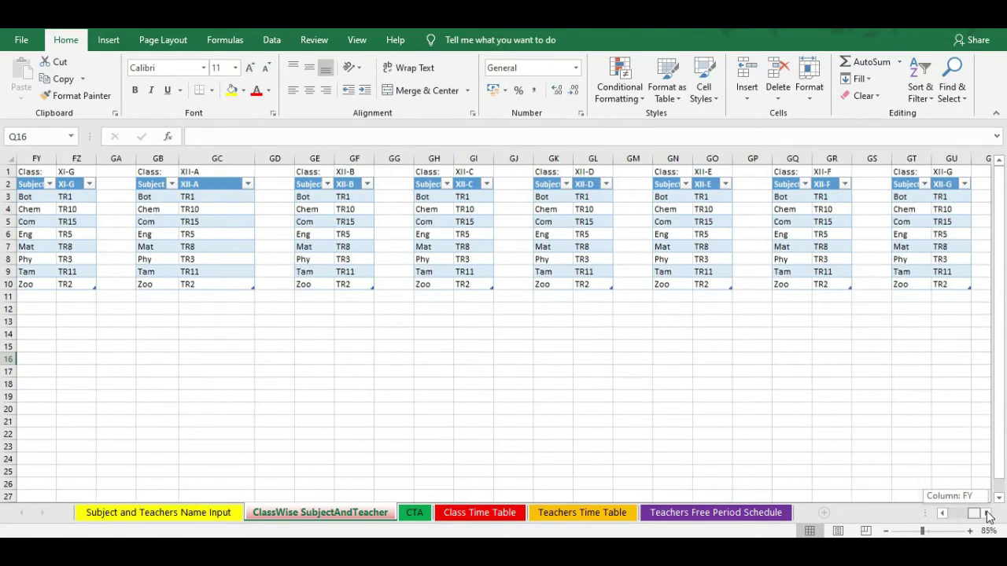
left_click(941, 171)
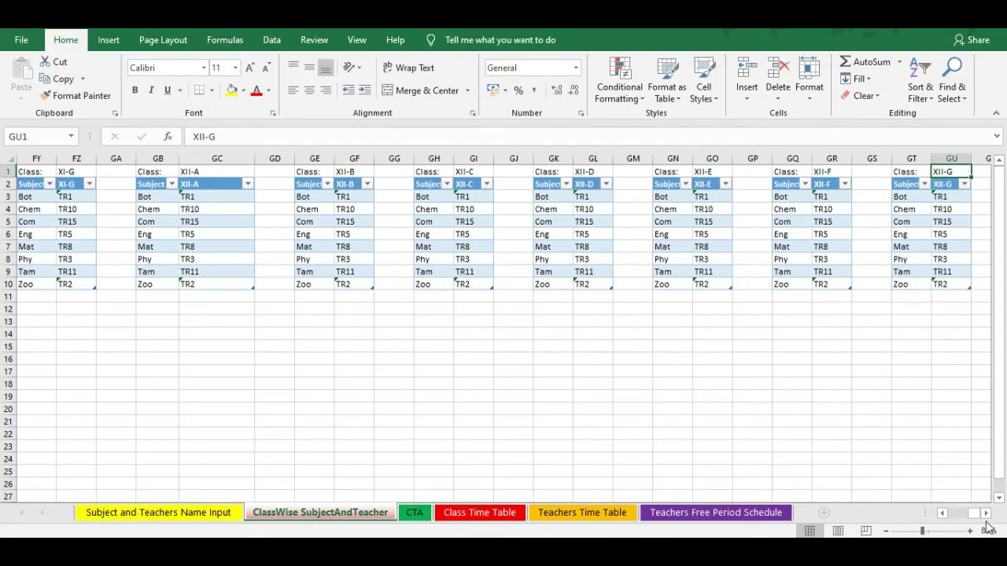
left_click(986, 513)
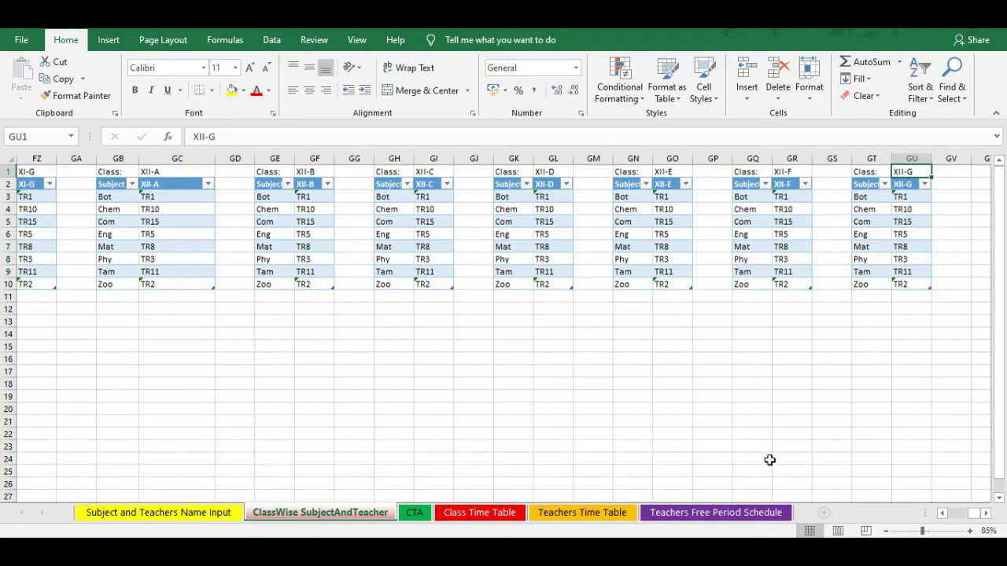
left_click_drag(978, 516, 949, 519)
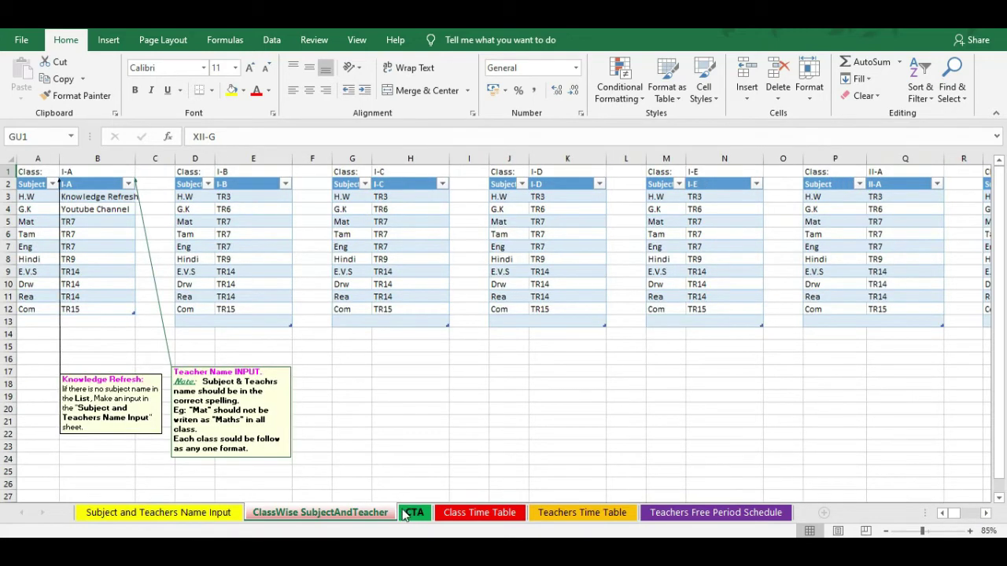
- Select the empty cells G15:G16 and the blank row beneath the class tables
left_click(312, 360)
left_click(357, 360)
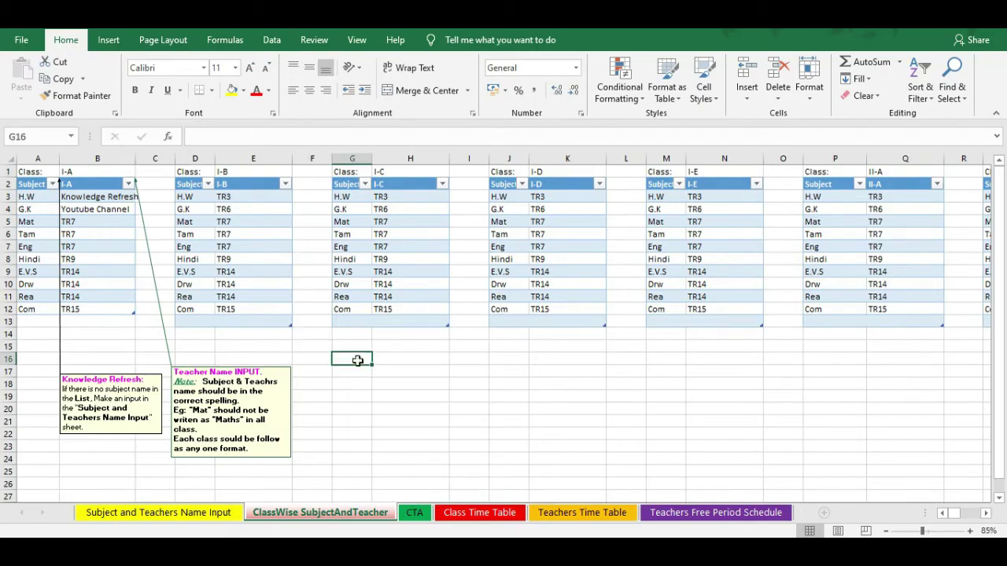
left_click_drag(357, 360, 407, 347)
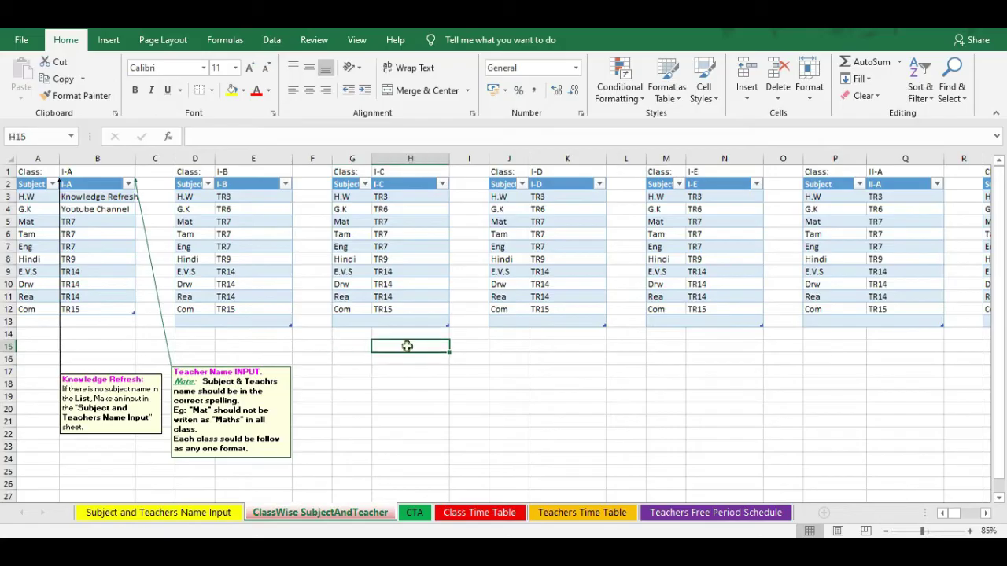
left_click(351, 348)
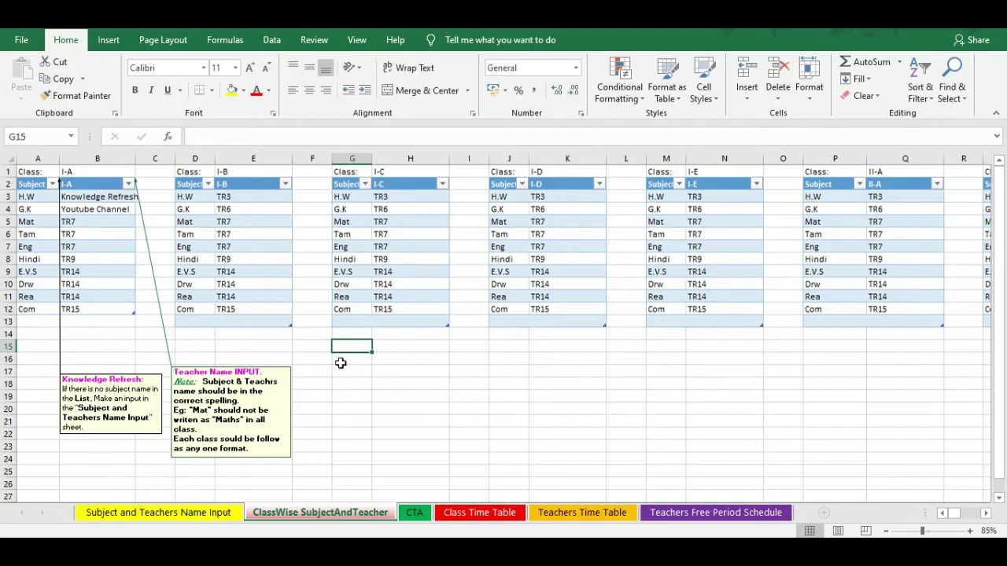
left_click(341, 361)
left_click_drag(339, 355, 393, 357)
left_click(343, 355)
left_click(401, 359)
left_click(480, 358)
left_click(520, 358)
left_click(577, 358)
left_click(654, 360)
left_click(736, 359)
- Check the empty cells P16 and Q16 below class II-A, ending on I-A's Mat teacher cell
left_click(830, 359)
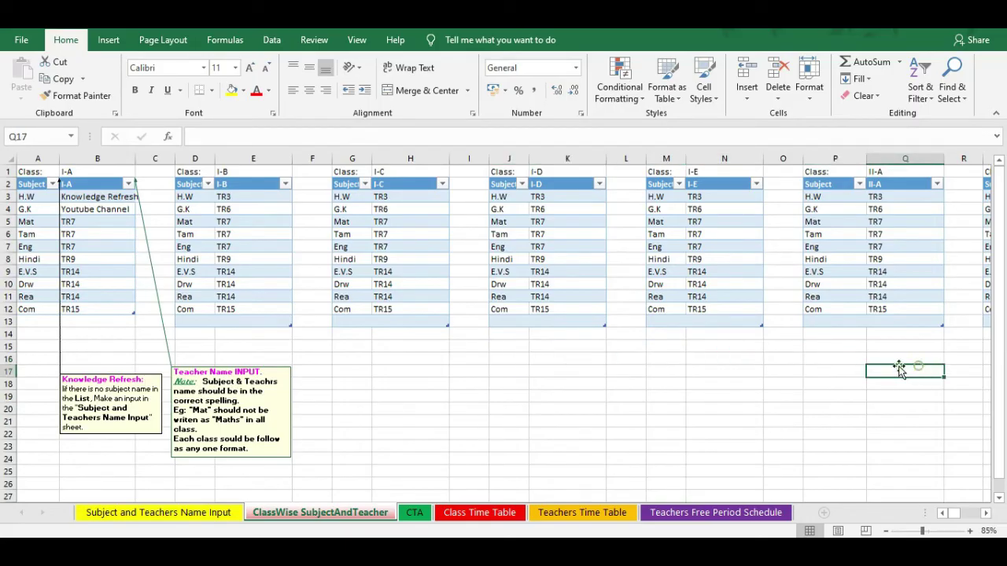
left_click(901, 361)
key("Left")
key("Right")
key("Left")
left_click(911, 364)
left_click(857, 360)
left_click(905, 360)
left_click(825, 355)
left_click_drag(667, 359, 711, 358)
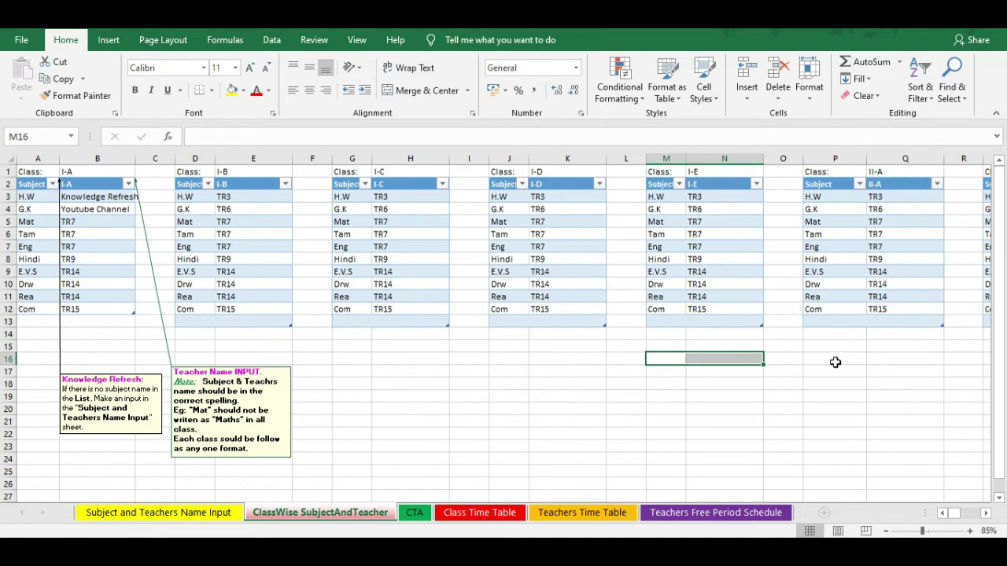
left_click(835, 362)
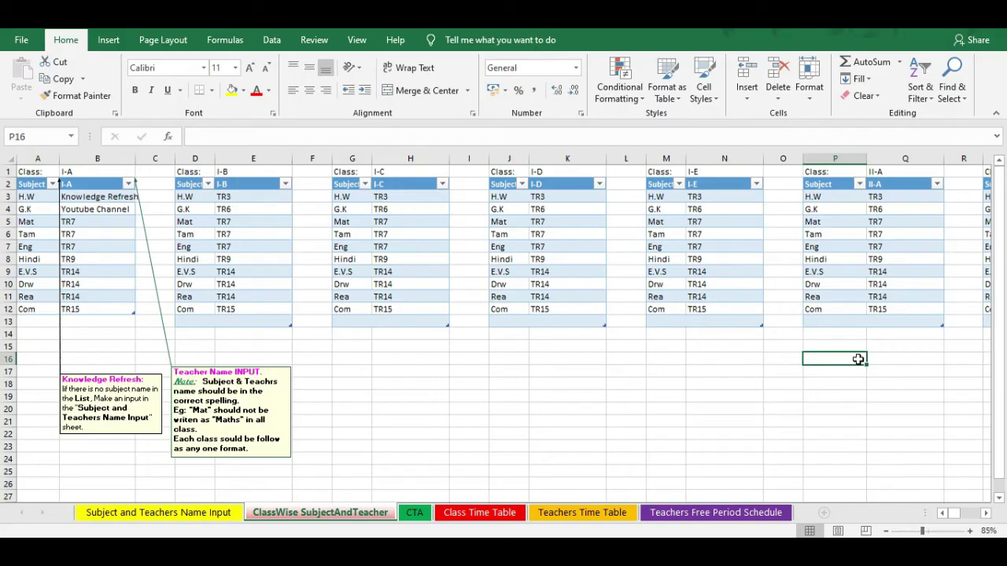
left_click(883, 356)
left_click(809, 359)
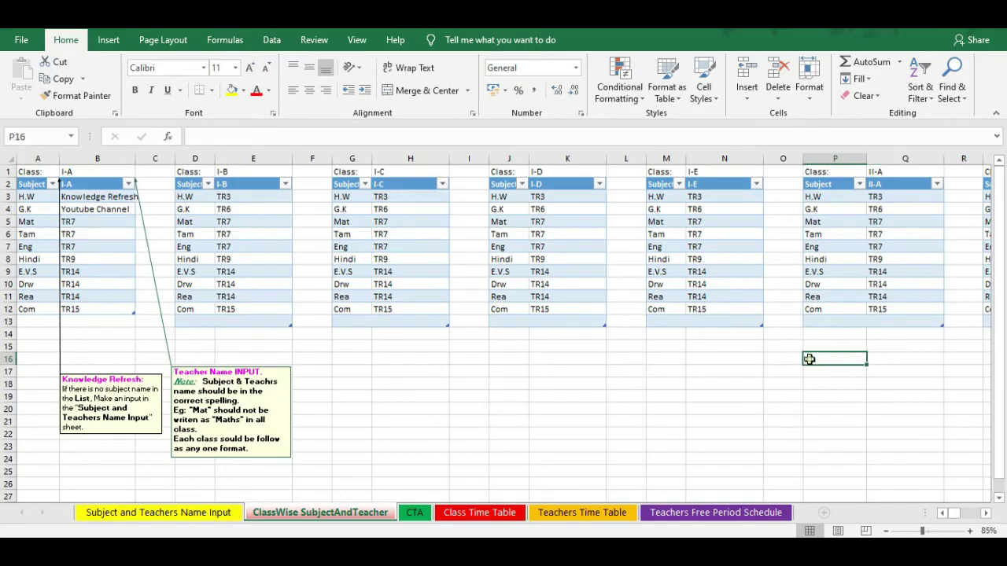
left_click(907, 361)
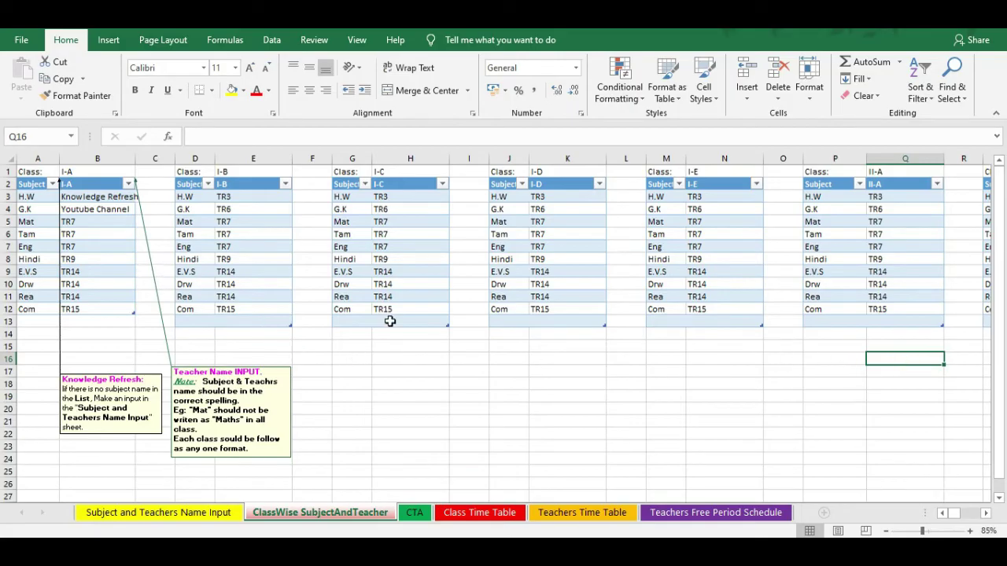
left_click(98, 222)
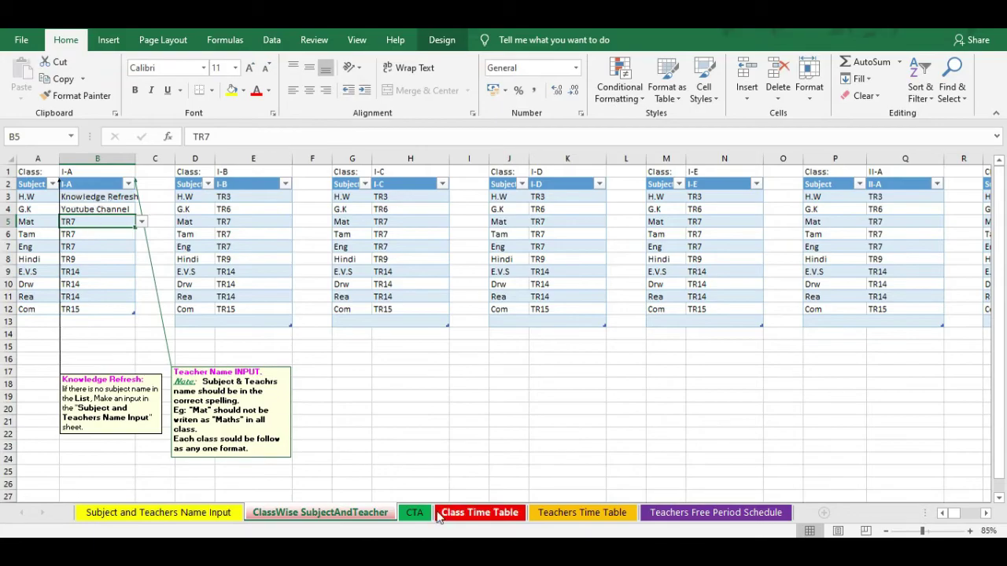
- Switch to the CTA sheet and select the first-period teacher cell B4
left_click(414, 513)
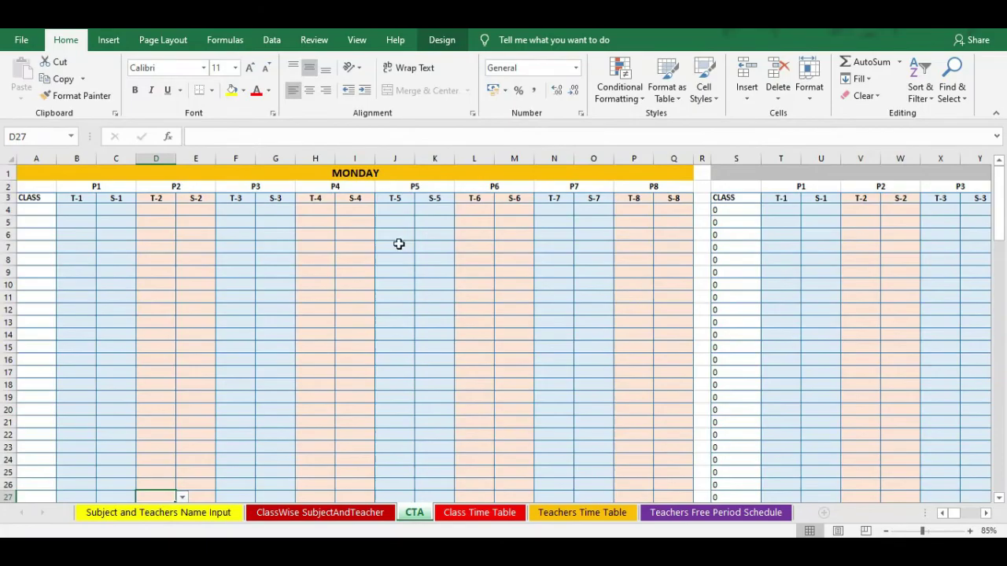
left_click(65, 211)
left_click(32, 212)
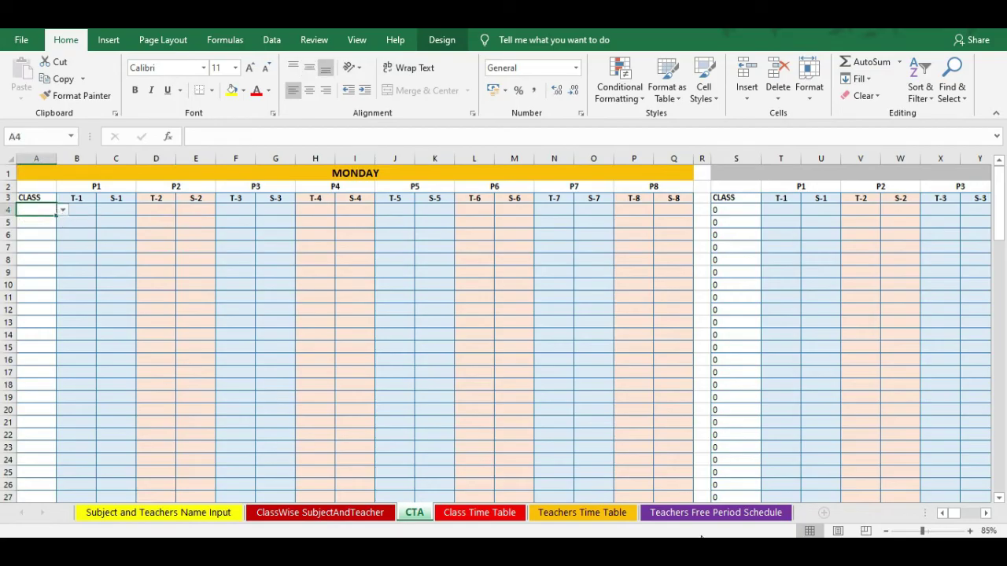
left_click_drag(955, 513, 943, 517)
left_click(76, 211)
left_click(127, 209)
left_click(83, 210)
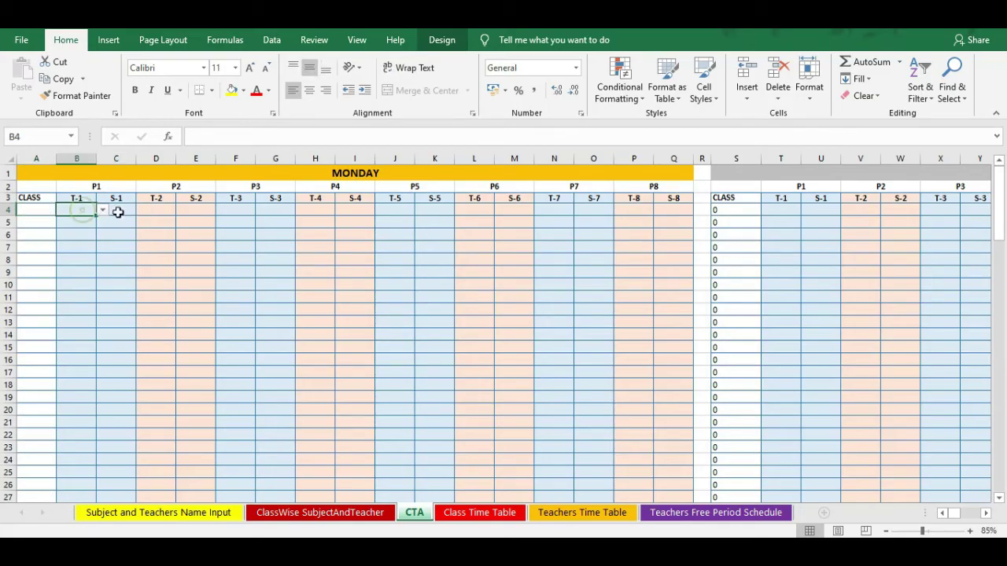
- Preview the class dropdown list in cell A4 without choosing a class
left_click(43, 211)
left_click(64, 210)
mouse_move(61, 233)
left_mouse_down()
mouse_move(59, 269)
mouse_move(59, 224)
left_mouse_up()
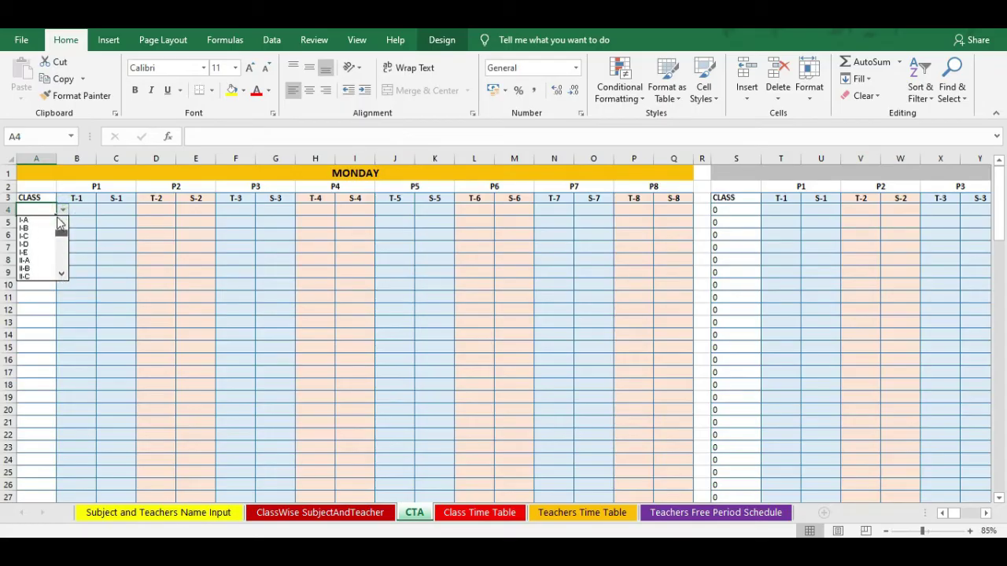
left_click(82, 221)
left_click(49, 211)
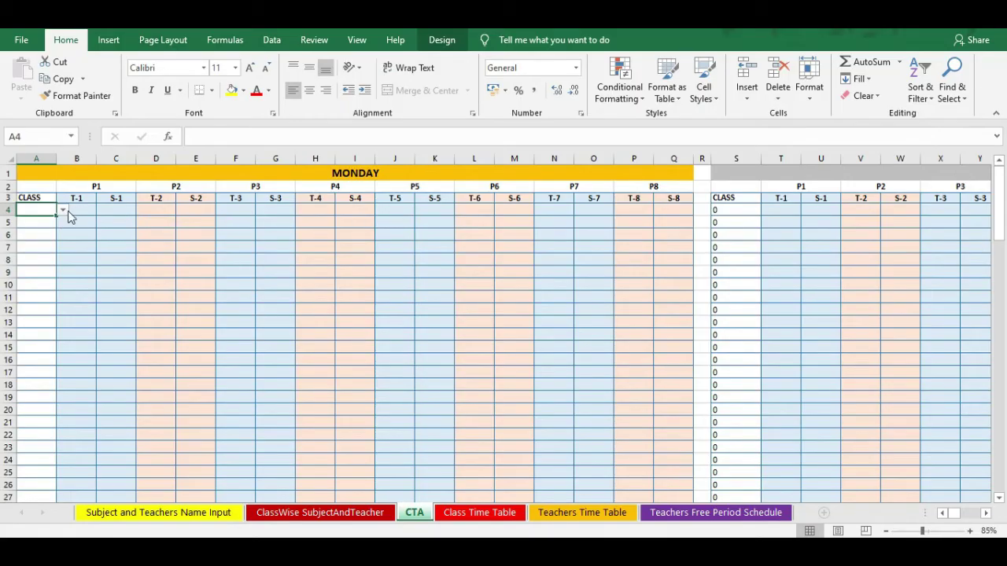
left_click(62, 210)
- Set cells A4, A5 and A6 to classes I-A, I-B and I-C
left_click(40, 222)
left_click(36, 223)
left_click(63, 223)
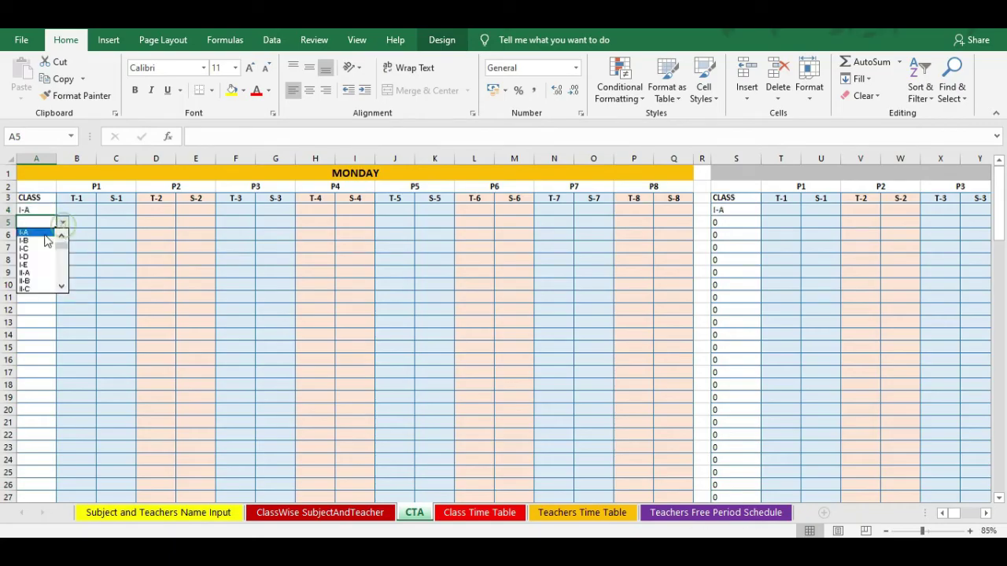
left_click(42, 245)
left_click(40, 235)
left_click(63, 235)
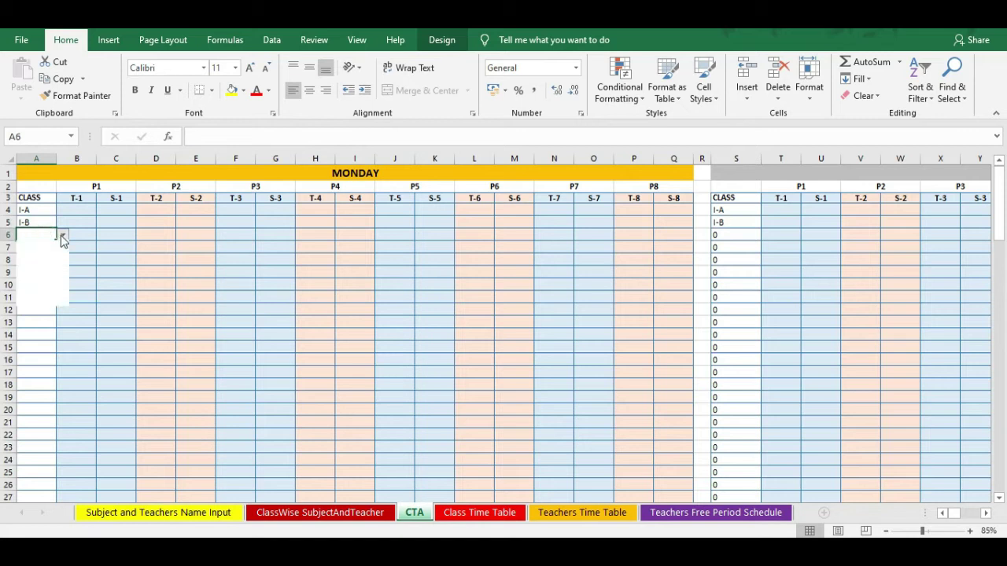
left_click(40, 262)
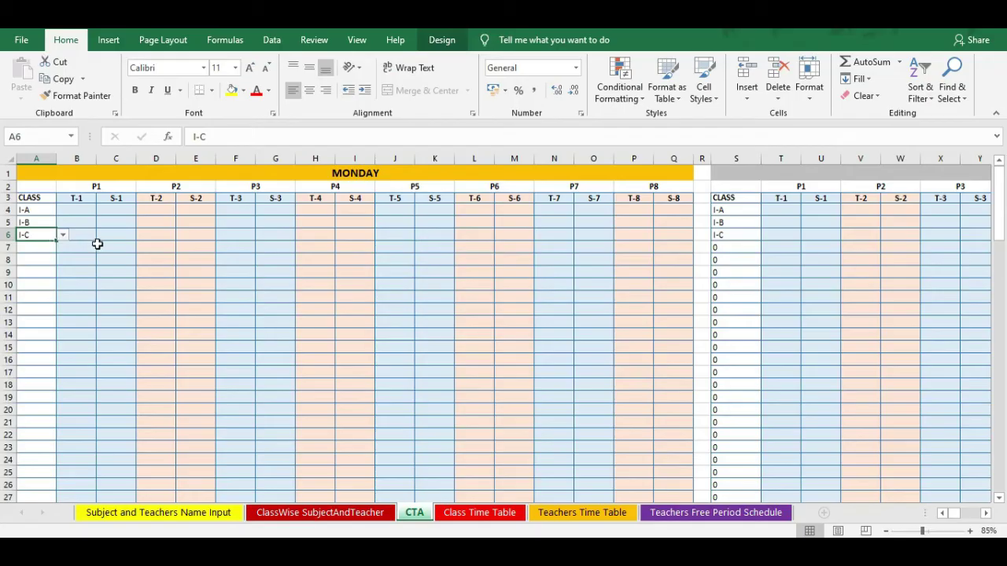
- Set cells A7 to A10 to classes II-A, II-B, II-C and II-D
left_click(33, 247)
left_click(63, 249)
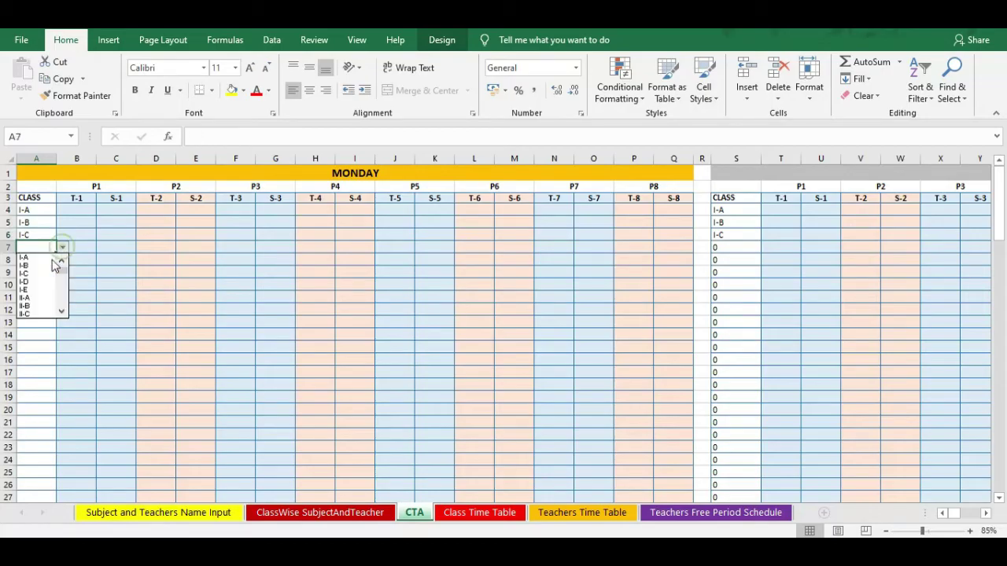
left_click(43, 302)
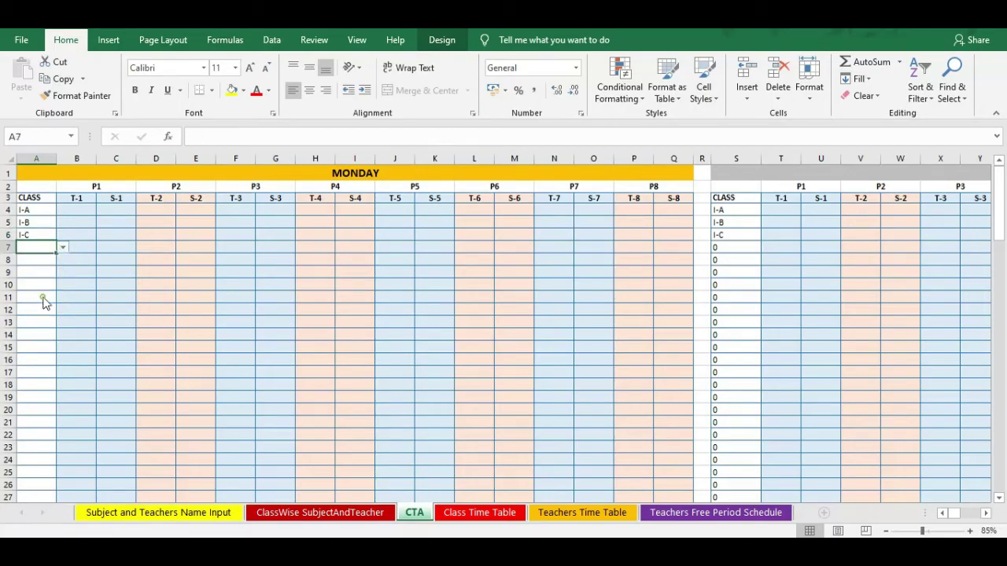
left_click(43, 258)
left_click(62, 259)
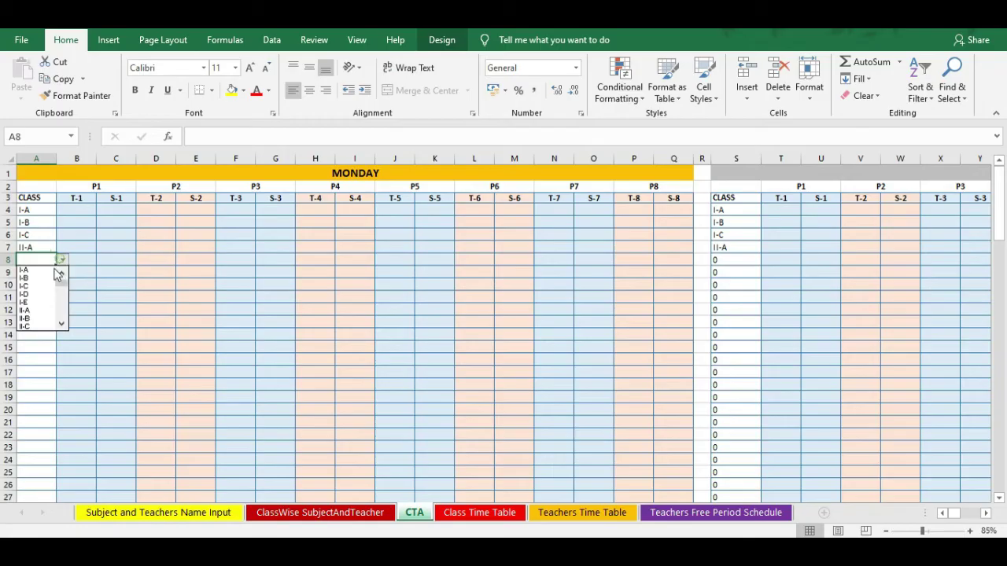
left_click(35, 326)
left_click(43, 272)
left_click(62, 272)
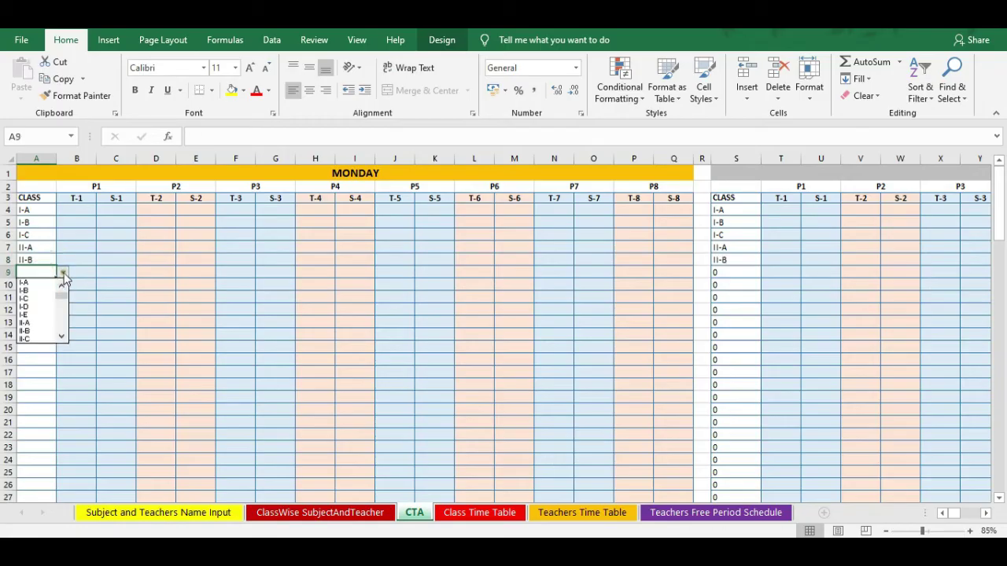
left_click(43, 339)
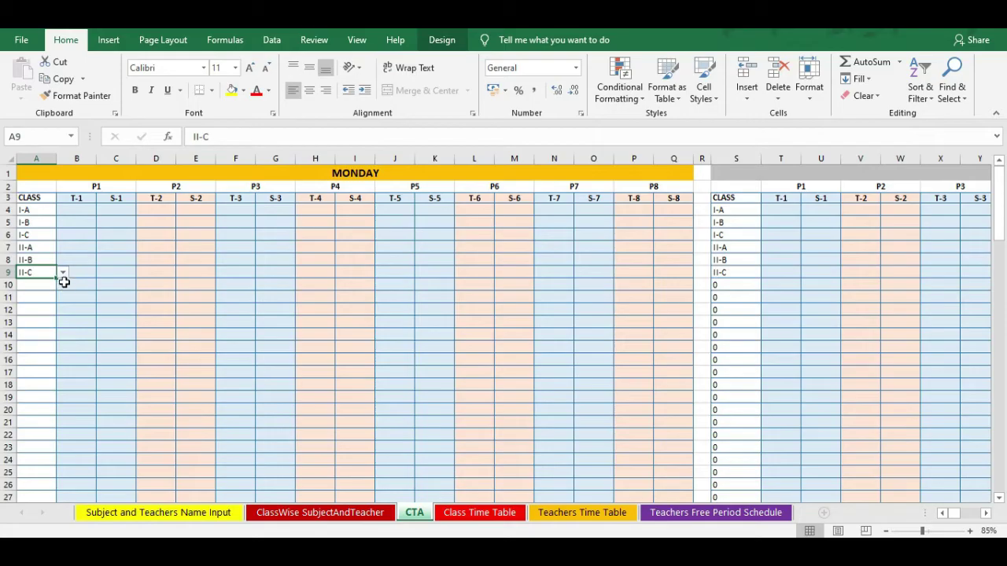
left_click(64, 284)
left_click(43, 285)
left_click(63, 284)
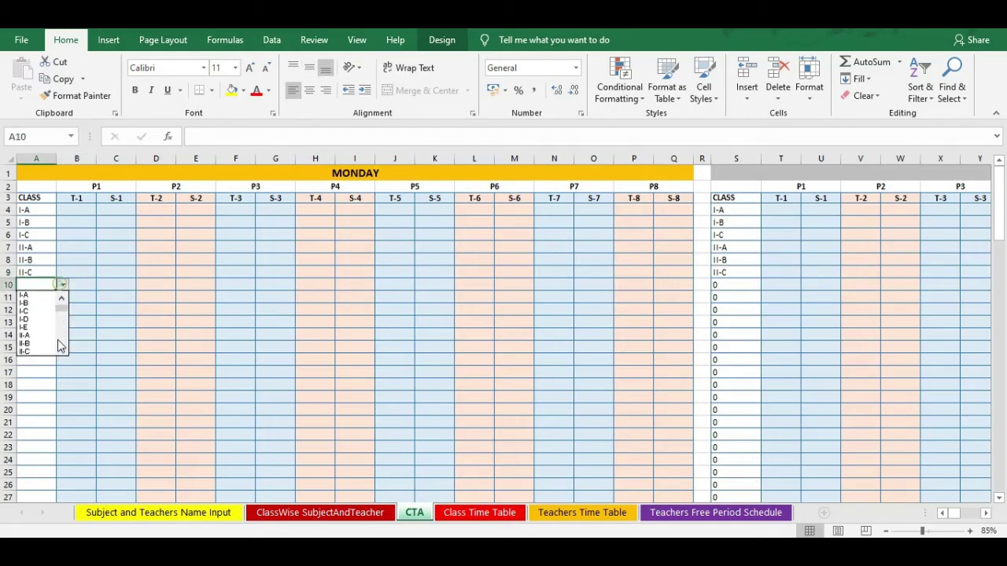
left_click(62, 349)
left_click(35, 351)
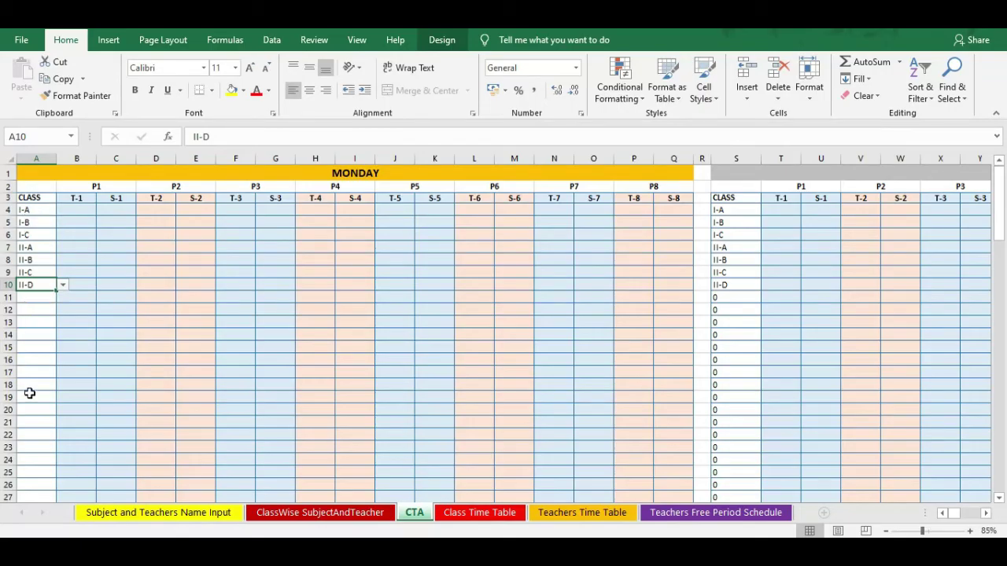
- Select the first-period teacher cell B4, then the I-A class cell A4
left_click(85, 211)
left_click(116, 210)
left_click(85, 210)
left_click(118, 209)
left_click(157, 209)
left_click(79, 208)
left_click(36, 211)
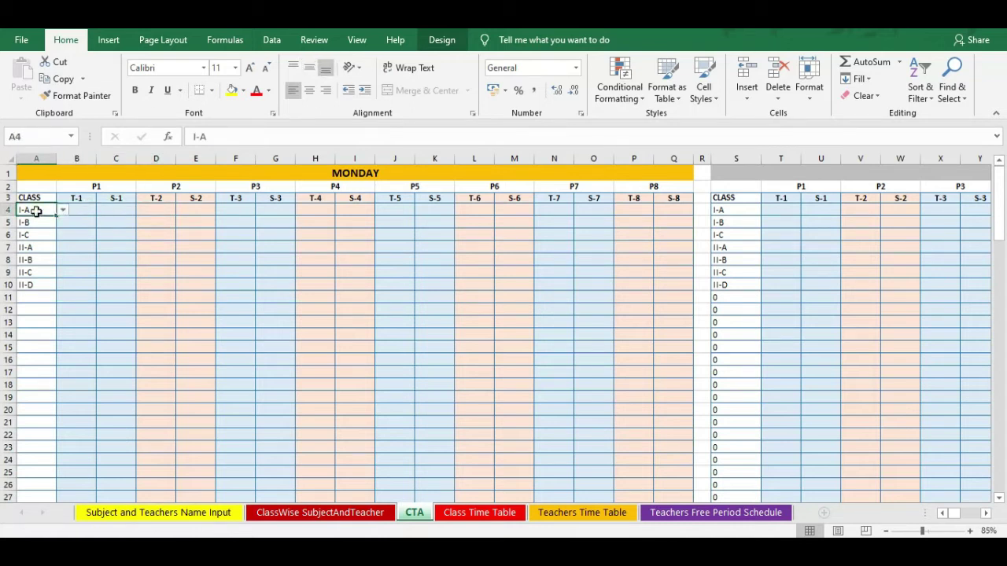
left_click(30, 225)
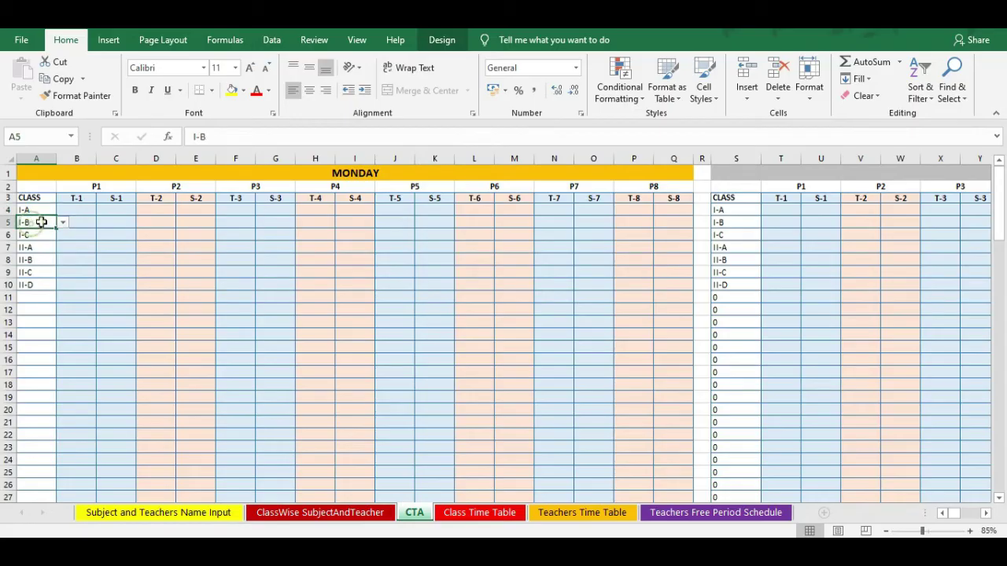
left_click(35, 237)
left_click(34, 259)
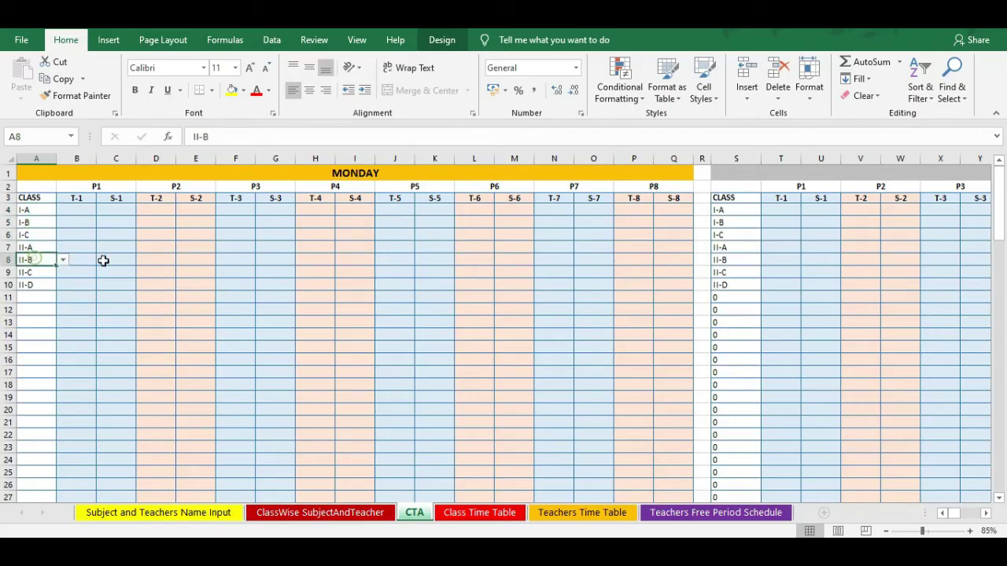
left_click(73, 211)
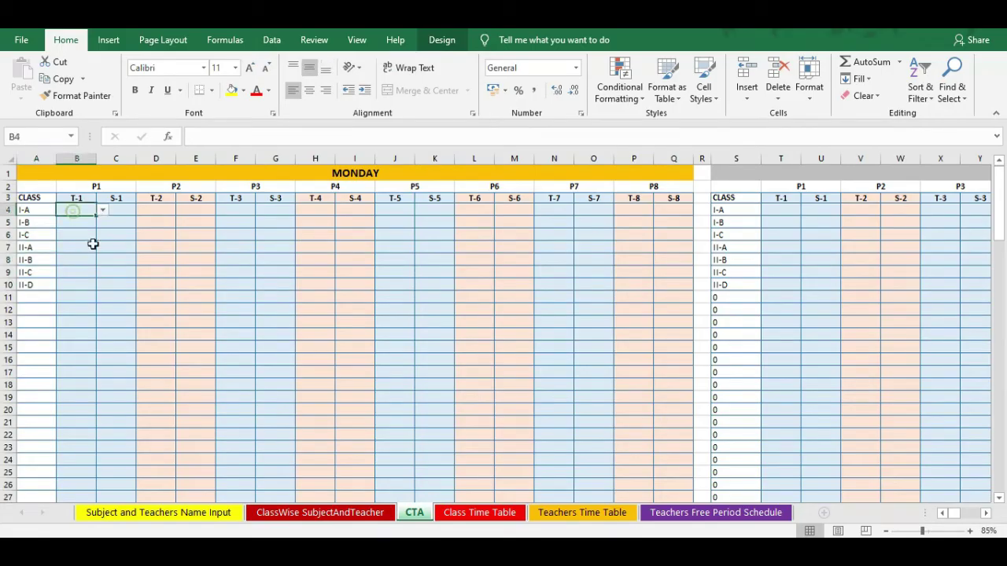
left_click(46, 238)
left_click(38, 272)
left_click_drag(36, 210, 36, 282)
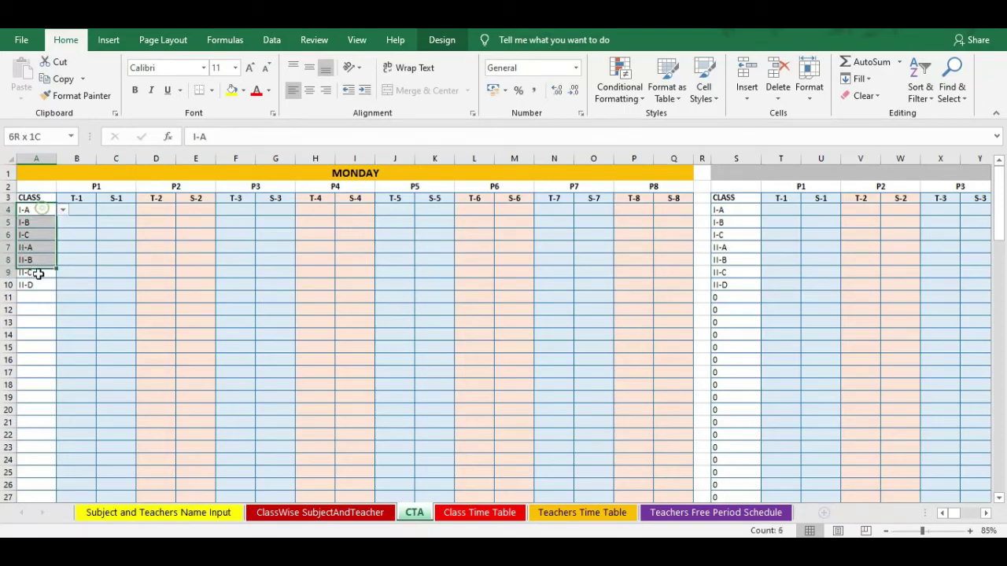
left_click(85, 208)
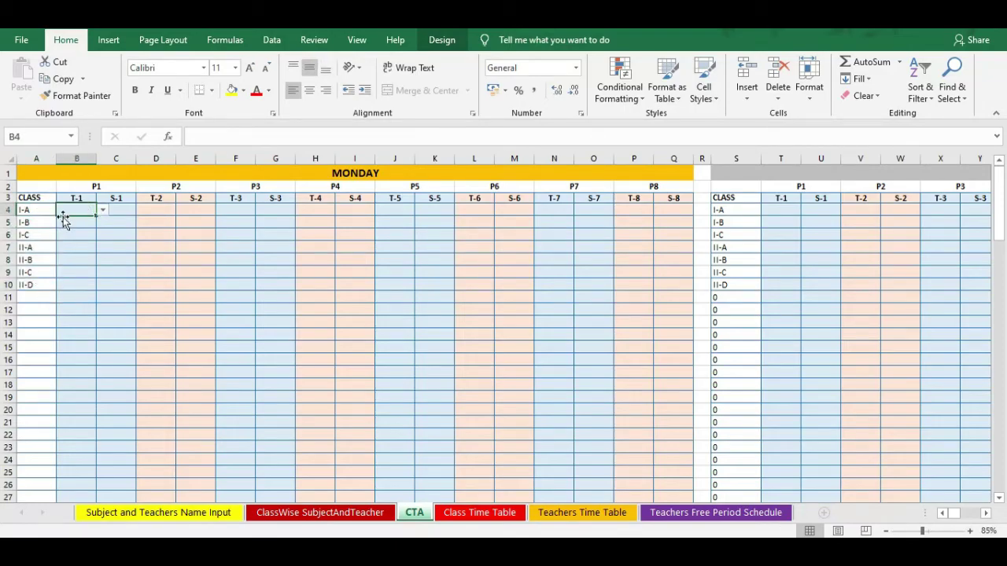
left_click(38, 297)
left_click(63, 298)
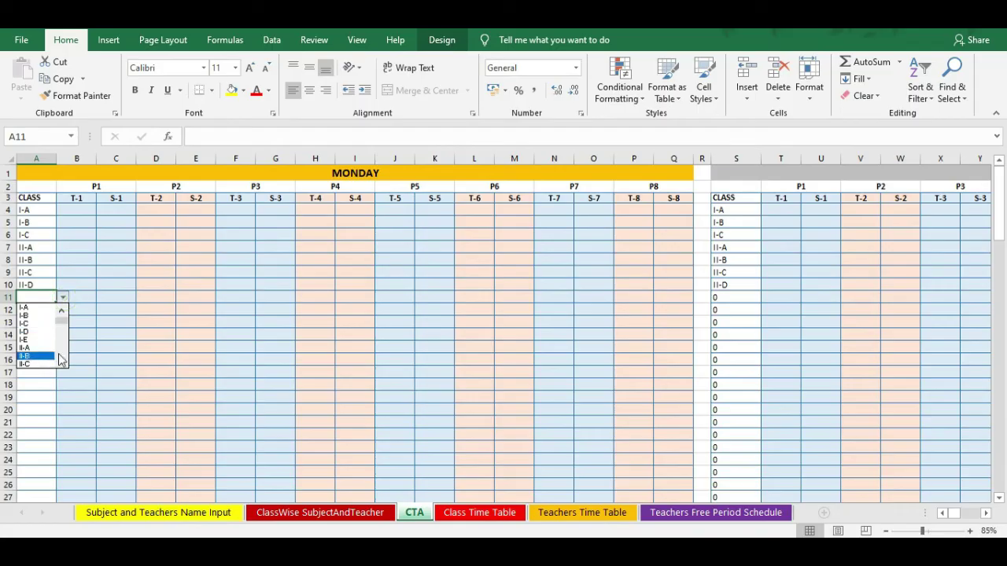
left_click_drag(63, 320, 55, 400)
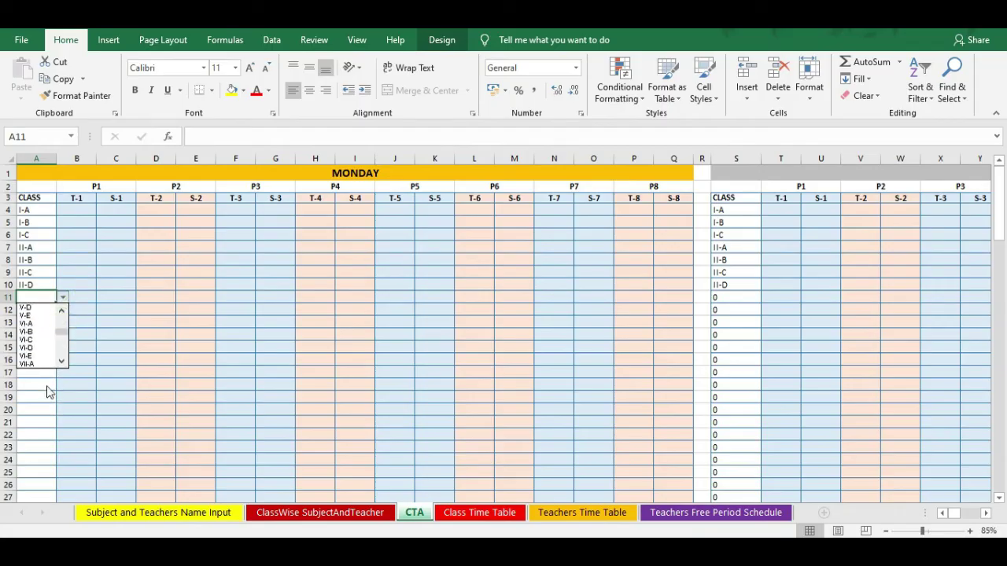
key("Escape")
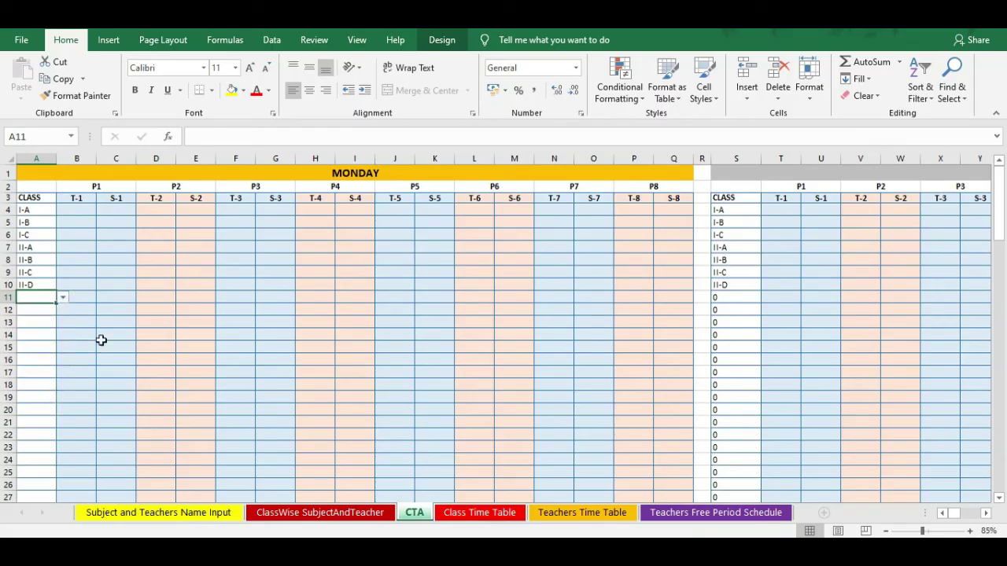
scroll(67, 350, "down", 9)
scroll(68, 349, "down", 3)
scroll(66, 354, "down", 5)
scroll(63, 371, "down", 3)
scroll(39, 299, "up", 5)
scroll(81, 301, "up", 8)
scroll(84, 292, "up", 7)
- Set the P1 teachers to Youtube Channel for I-A (B4) and TR3 for I-B (B5)
left_click(79, 208)
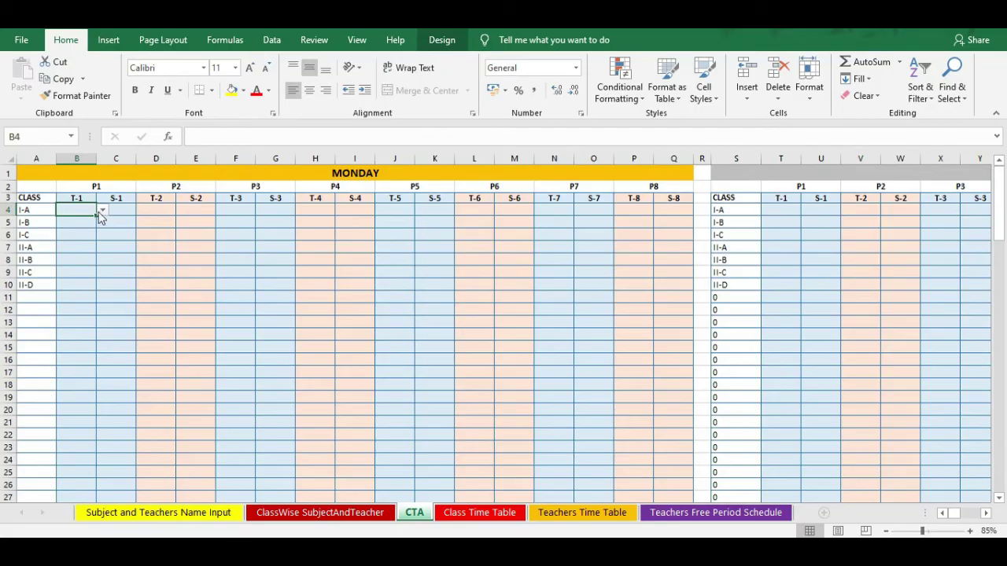
left_click(102, 210)
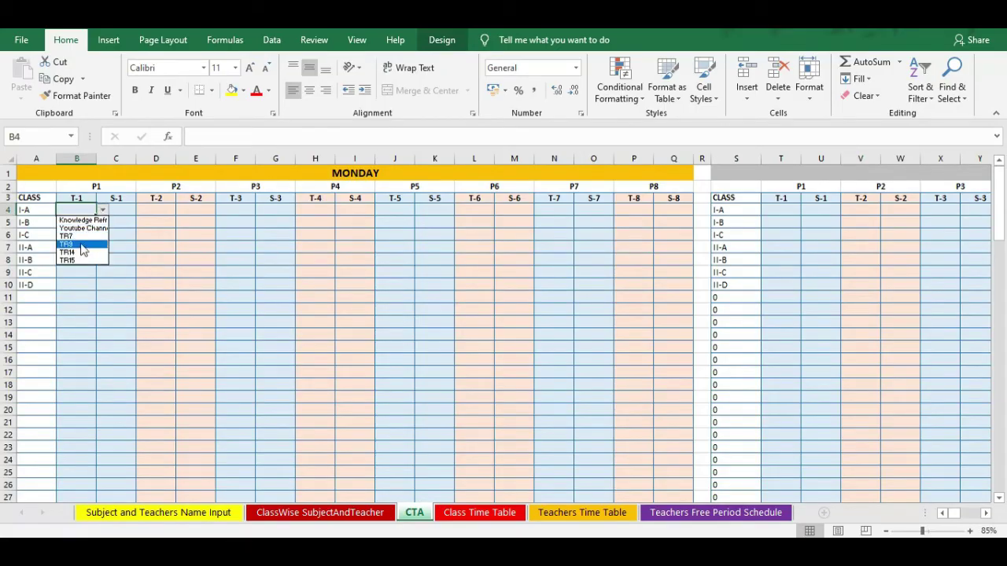
left_click(43, 209)
left_click(103, 210)
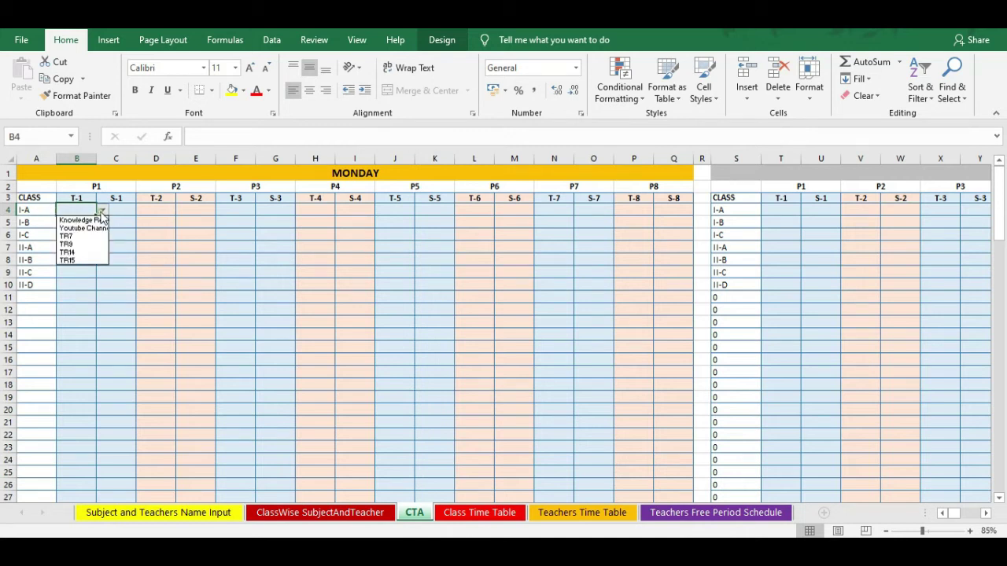
left_click(93, 218)
left_click(80, 224)
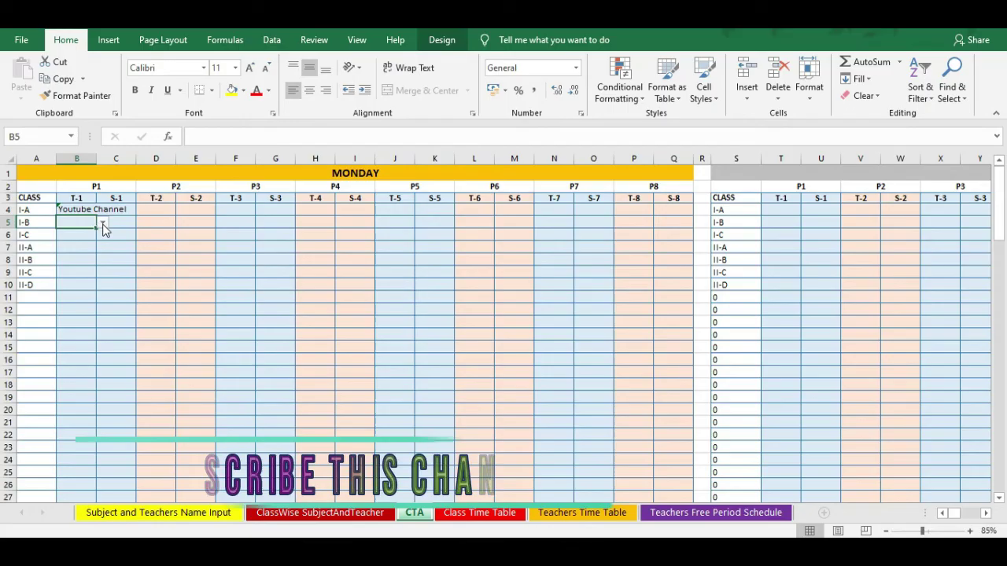
left_click(103, 223)
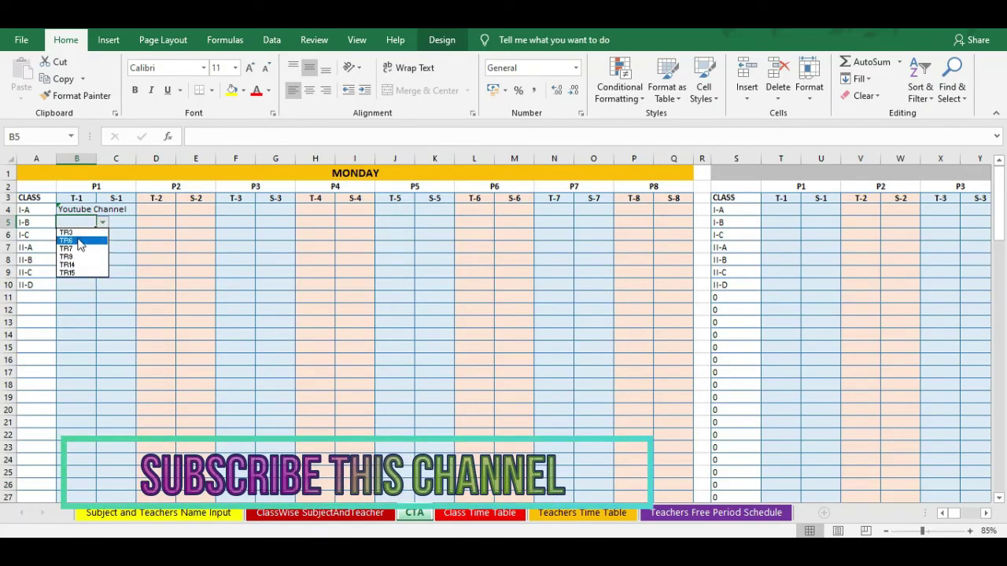
left_click(67, 233)
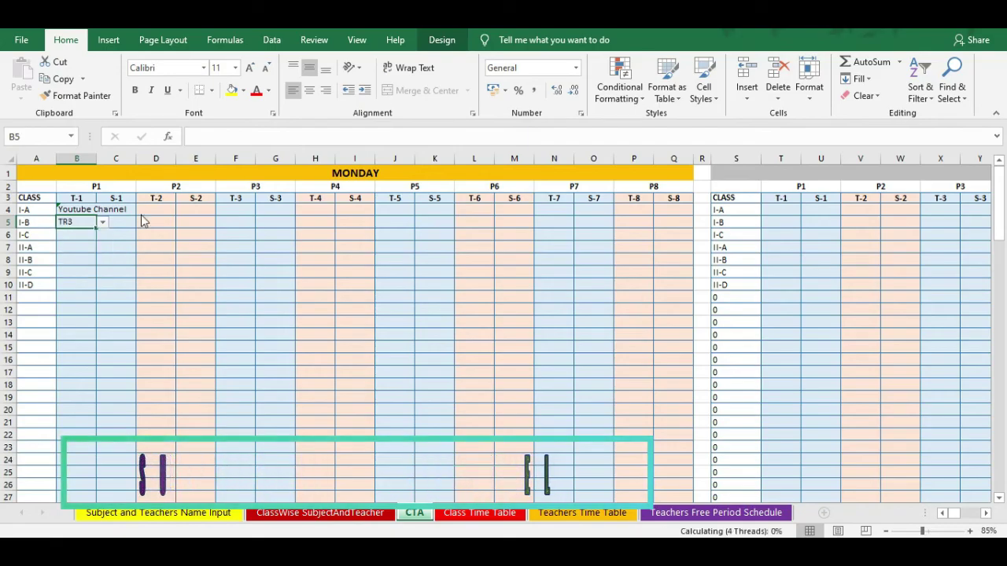
- Set the P1 subjects to G.K for I-A (C4) and H.W for I-B (C5)
left_click(123, 209)
left_click(143, 209)
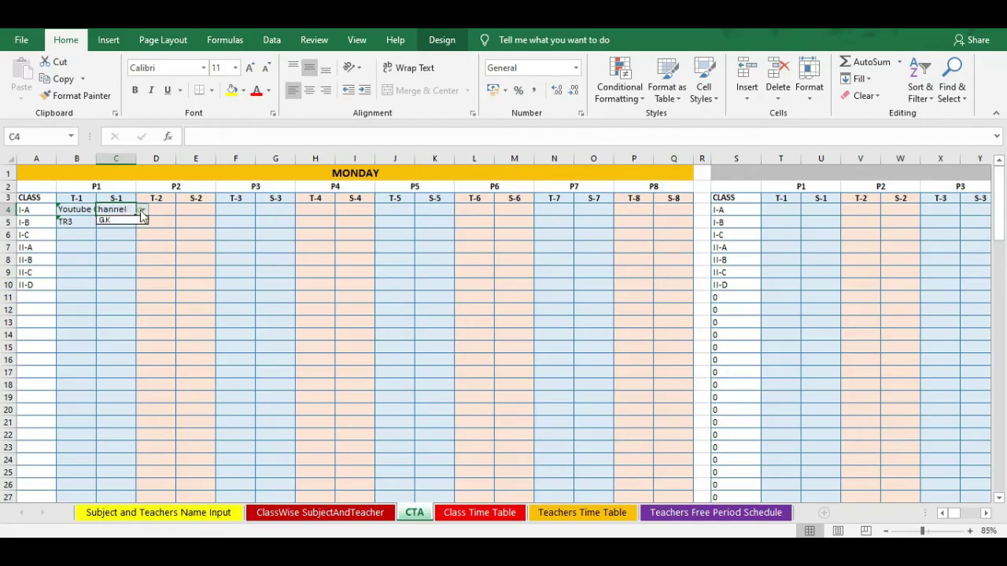
left_click(131, 222)
left_click(124, 222)
left_click(144, 223)
left_click(126, 233)
- Give I-C's period 1 teacher TR7 (B6) and subject Tam (C6), leaving C11 empty
left_click(79, 234)
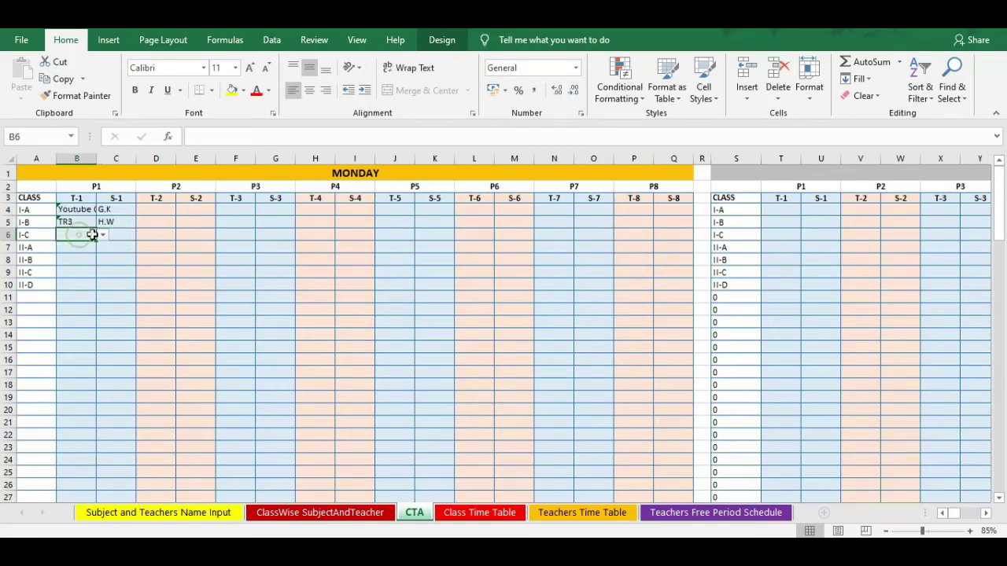
left_click(102, 234)
left_click(74, 246)
left_click(128, 234)
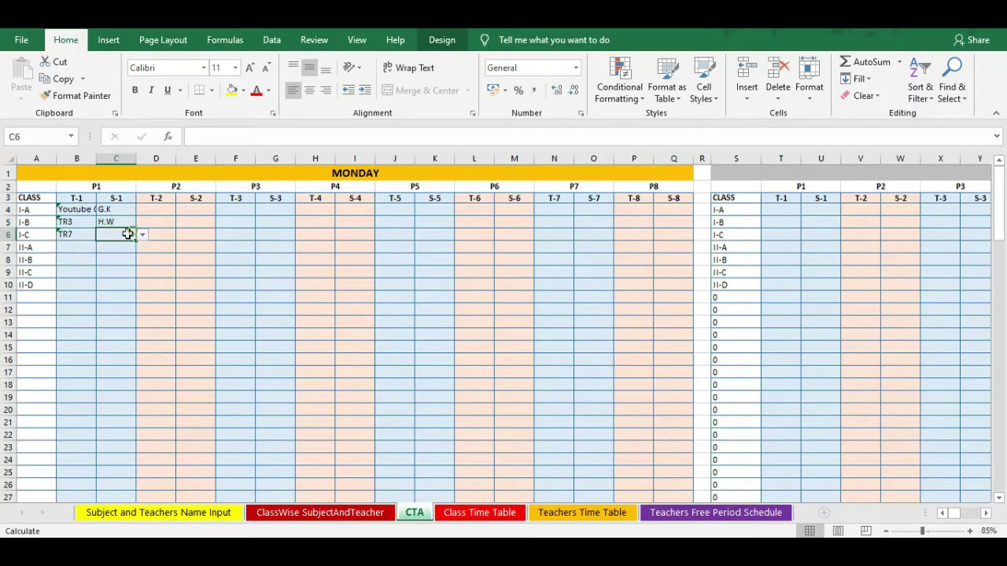
left_click(142, 234)
left_click(138, 255)
left_click(44, 296)
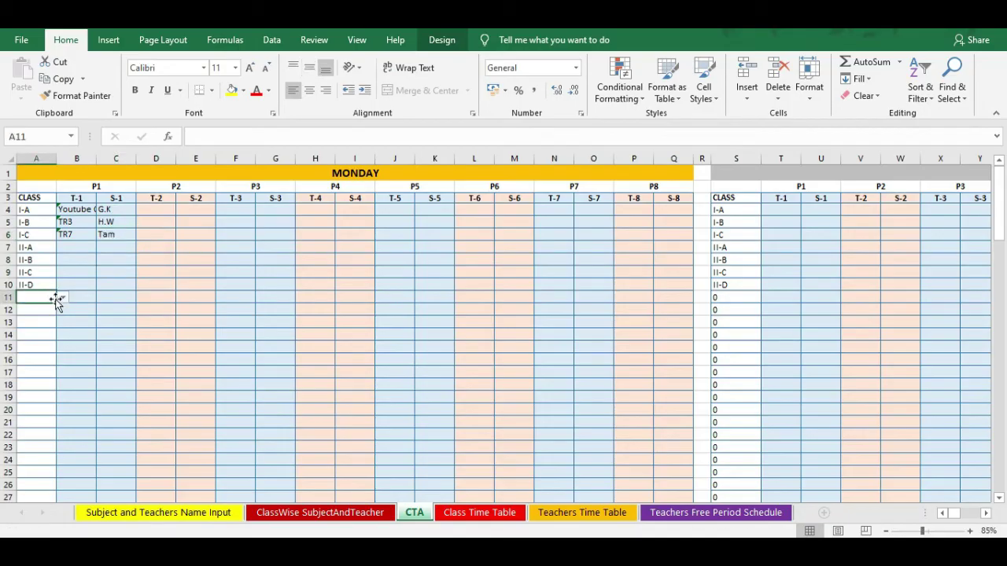
left_click(81, 298)
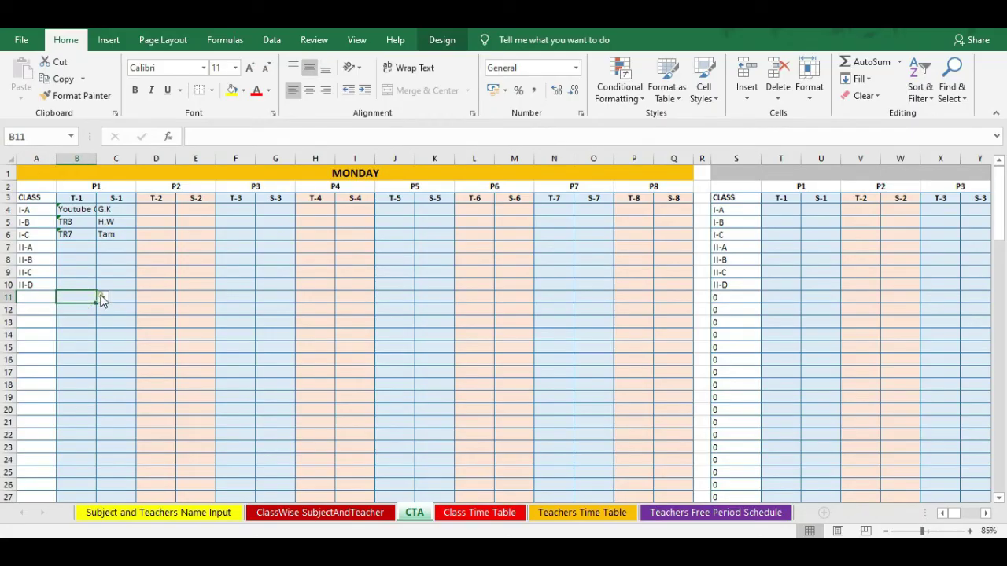
left_click(122, 300)
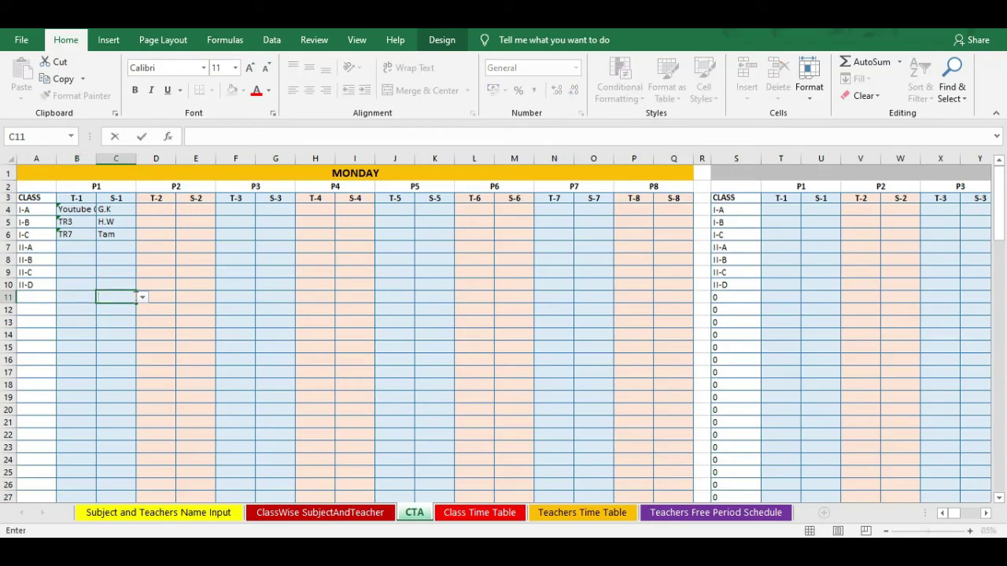
key("Escape")
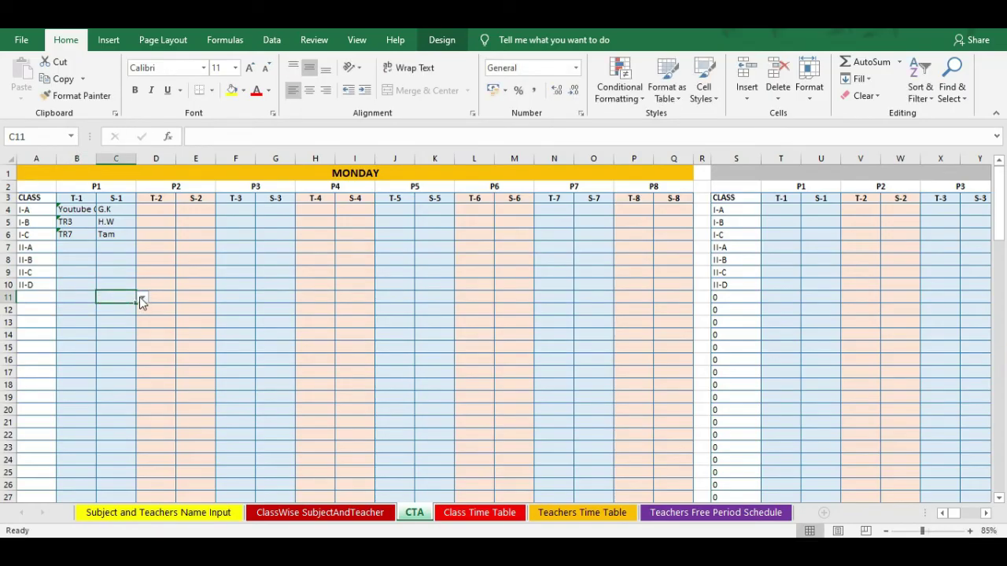
- Browse I-B's P2 teacher choices in D5 without picking one
left_click(138, 298)
left_click(88, 297)
left_click(186, 260)
left_click(157, 221)
left_click(181, 222)
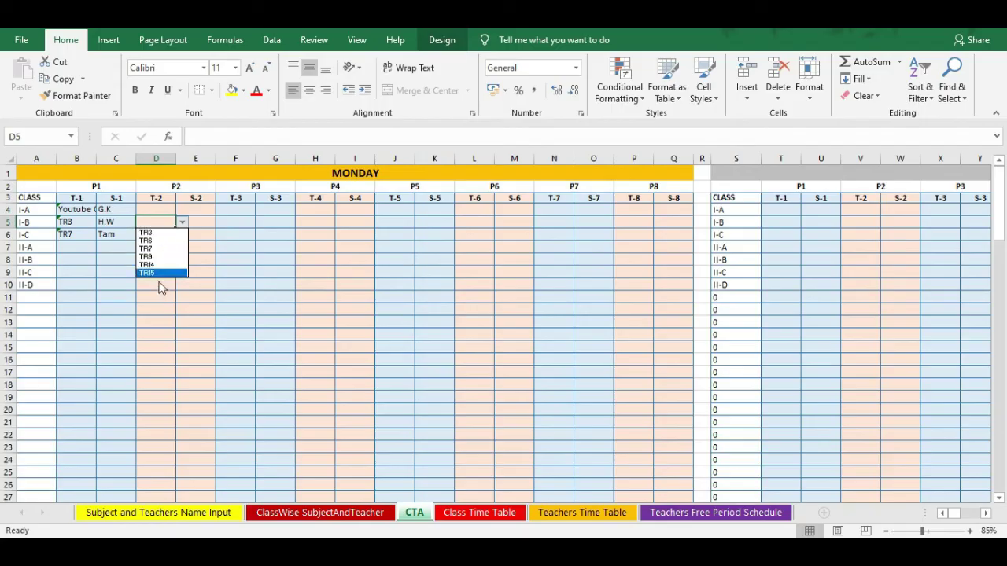
left_click(205, 224)
left_click(203, 220)
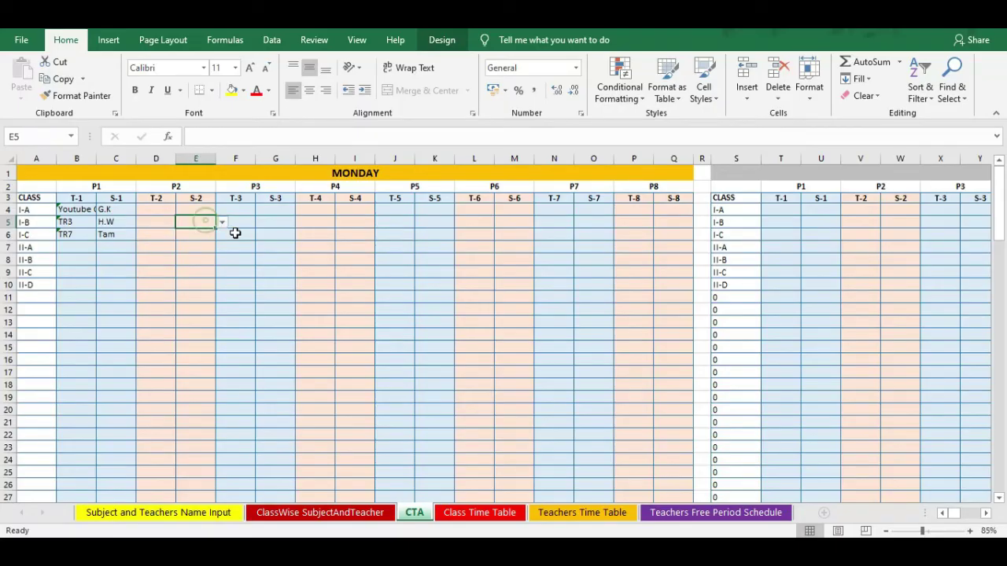
left_click(154, 222)
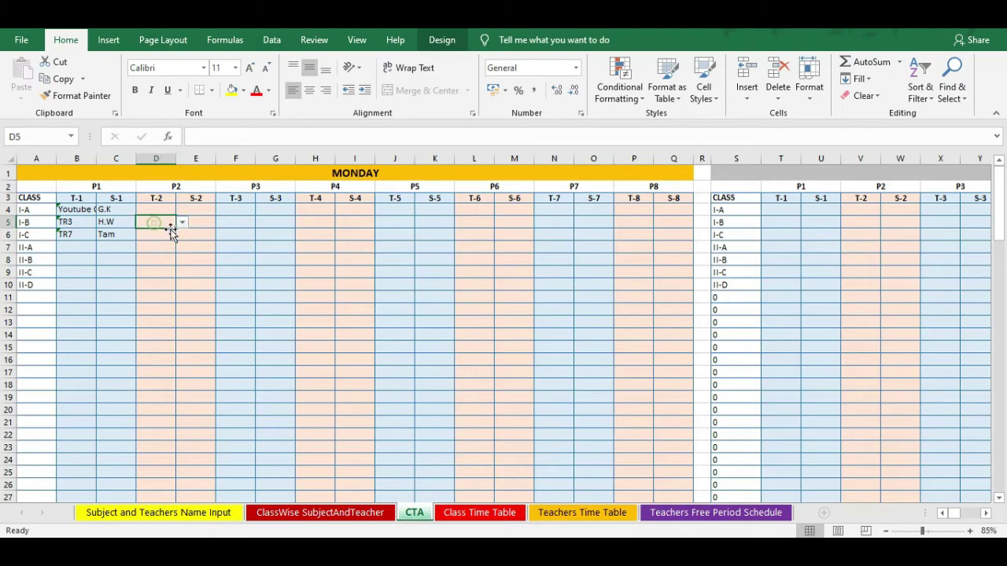
left_click(182, 222)
left_click(128, 236)
- Set I-C's P2 teacher in D6 to TR15
left_click(120, 235)
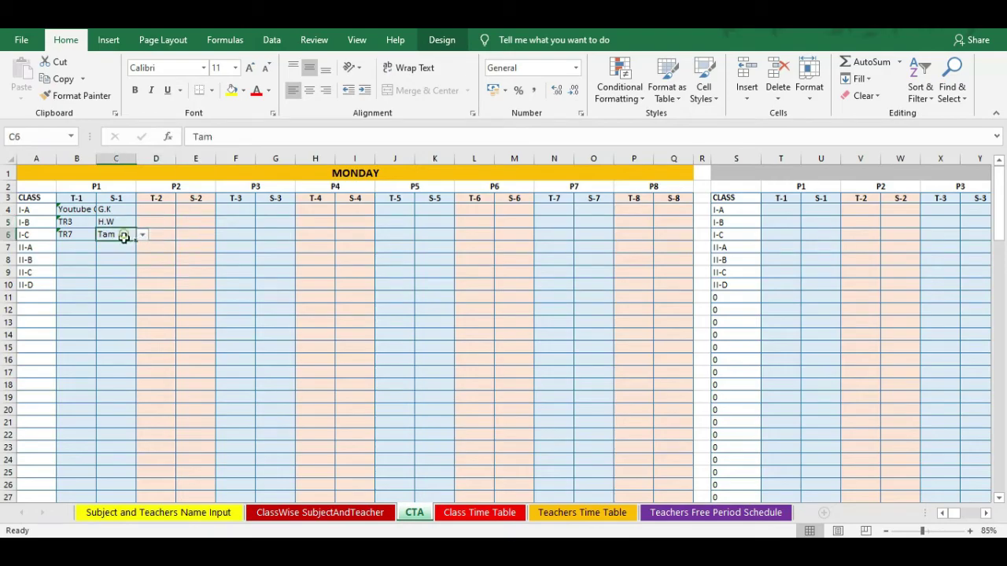
left_click(171, 236)
left_click(181, 236)
left_click(198, 234)
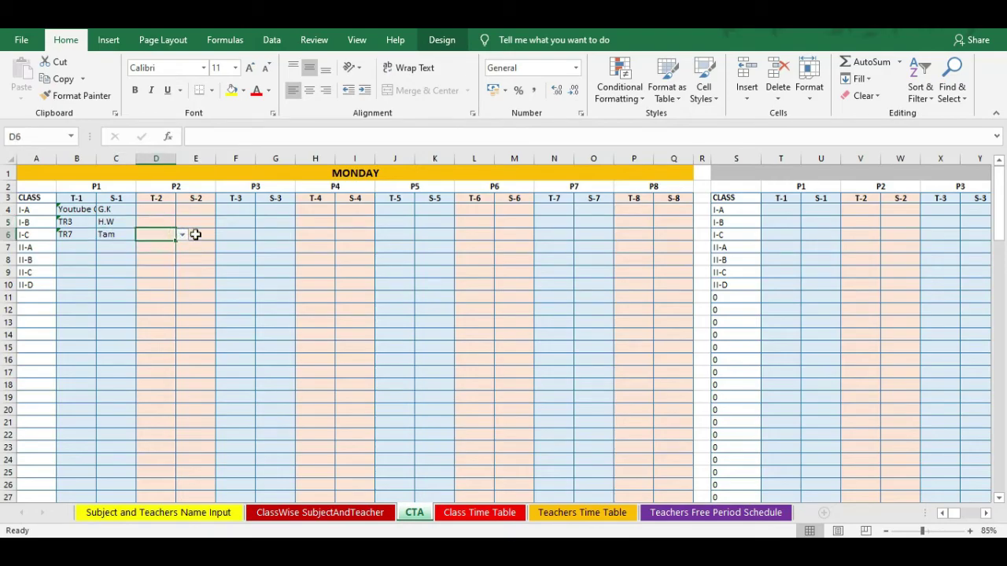
left_click(216, 236)
left_click(152, 234)
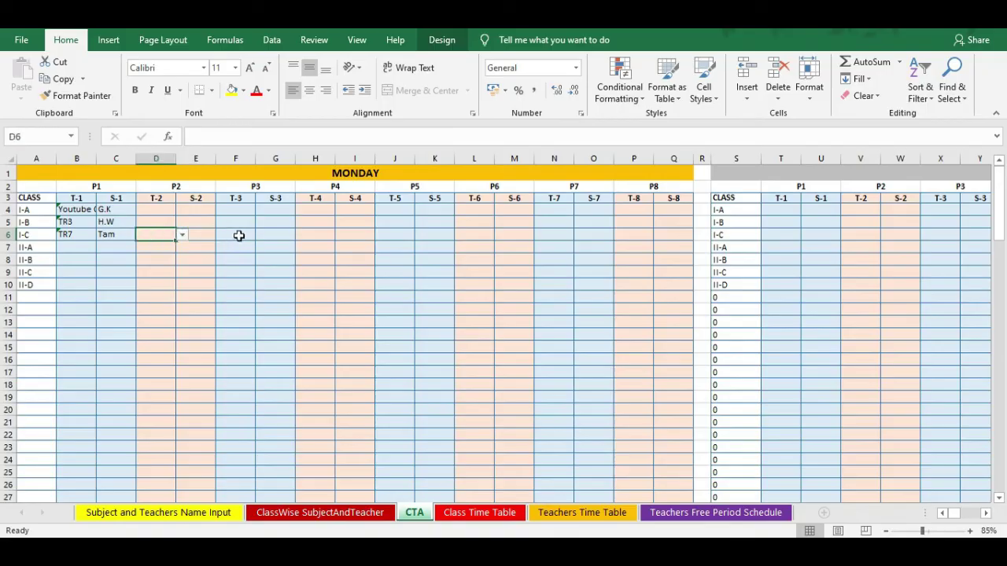
left_click(183, 236)
left_click(208, 232)
left_click(212, 234)
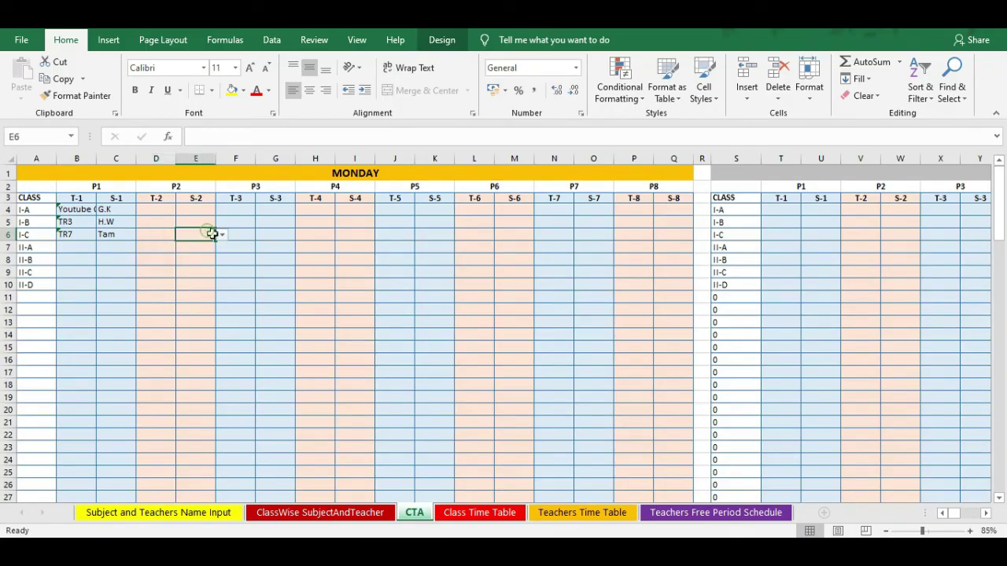
left_click(167, 235)
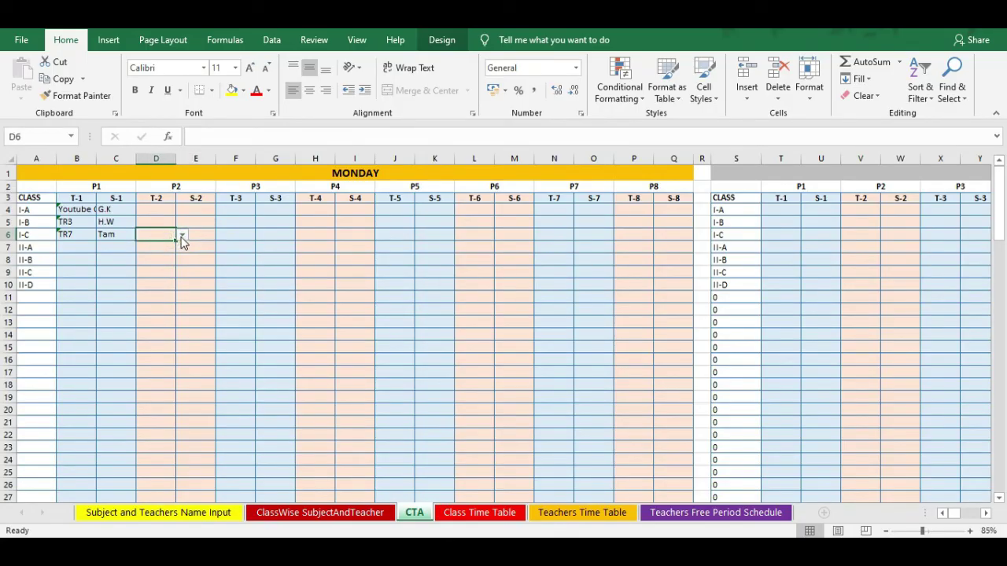
left_click(181, 235)
left_click(161, 285)
- Check D6 shows TR15, then set II-A's P2 teacher in D7 to TR6
left_click(207, 230)
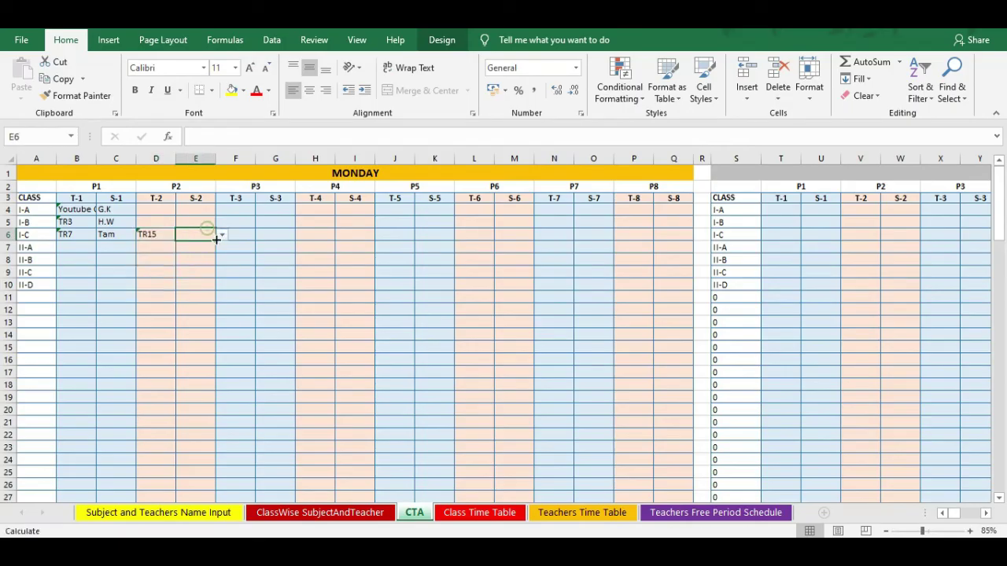
left_click(224, 236)
left_click(217, 244)
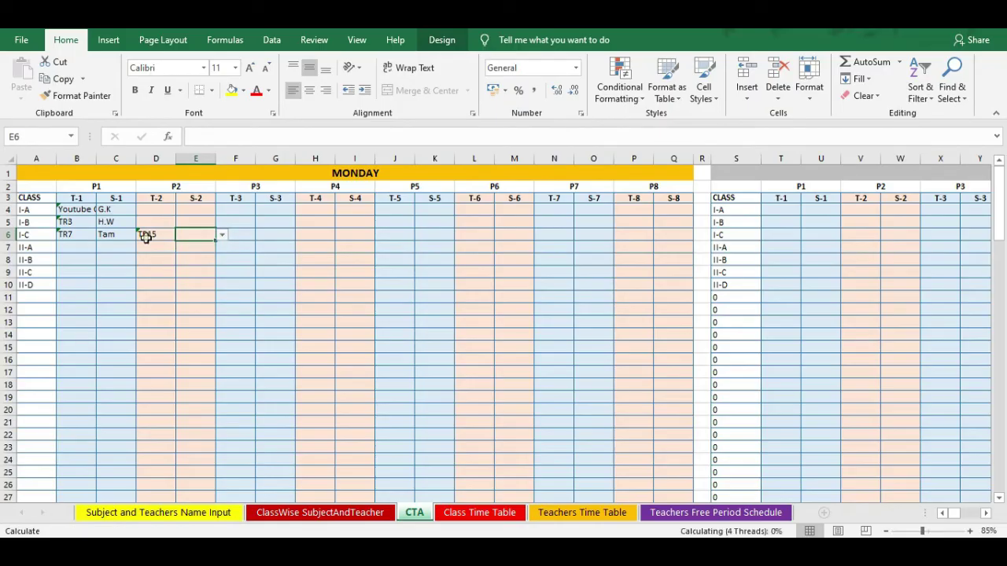
left_click(152, 233)
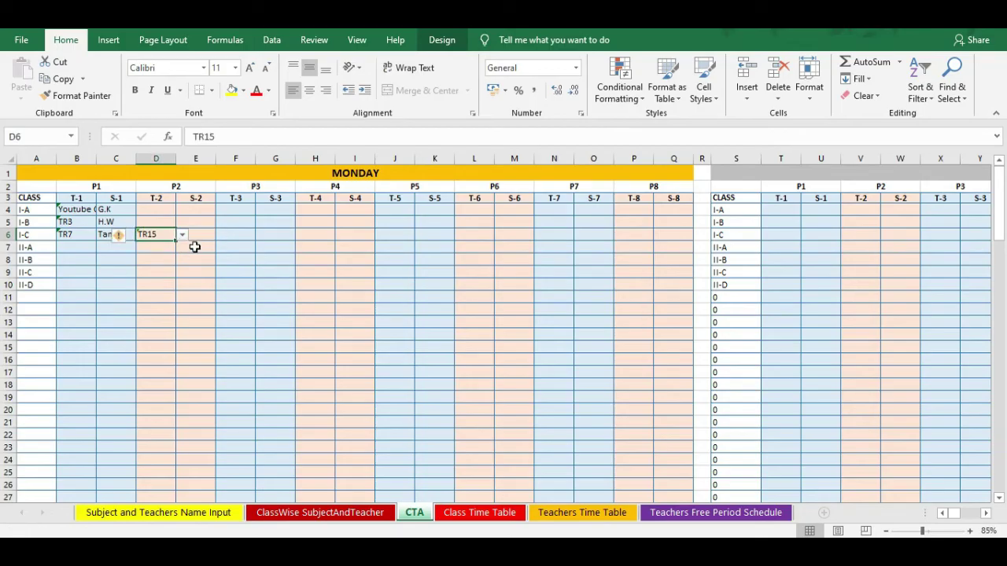
left_click(157, 247)
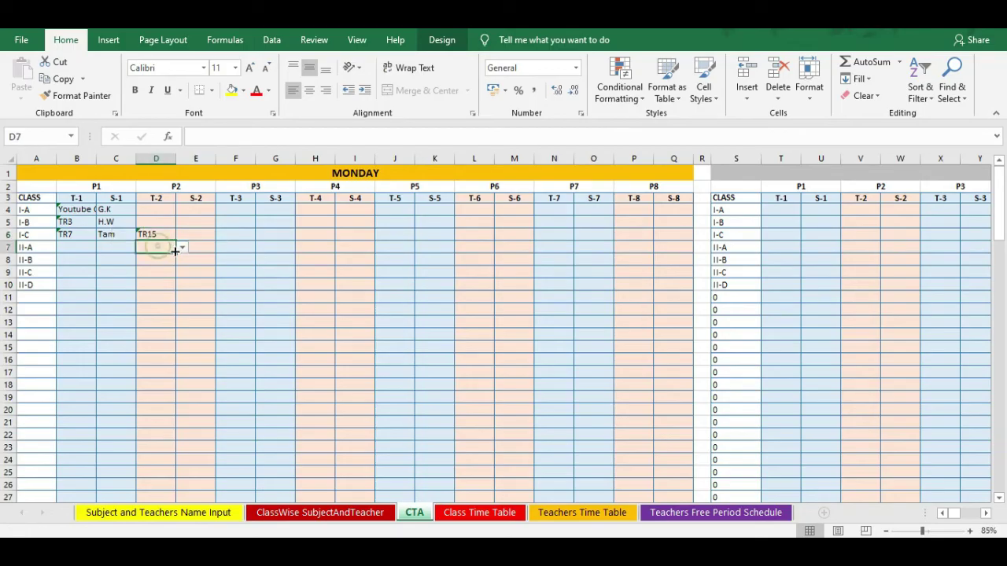
left_click(182, 249)
left_click(162, 266)
left_click(192, 248)
left_click(224, 248)
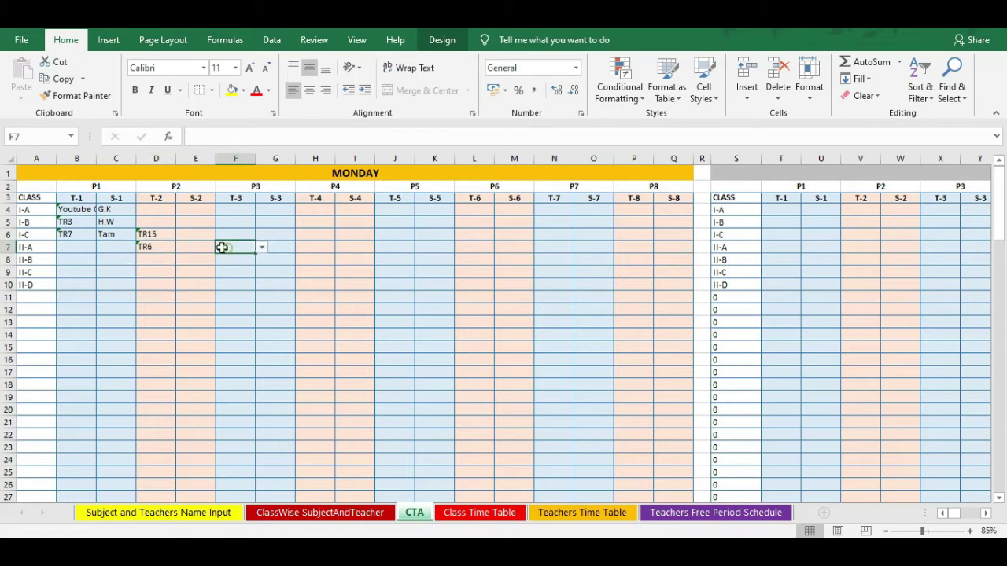
- Set II-B's P2 teacher to TR9 (D8) and subject to Hindi (E8)
left_click(166, 262)
left_click(181, 261)
left_click(157, 283)
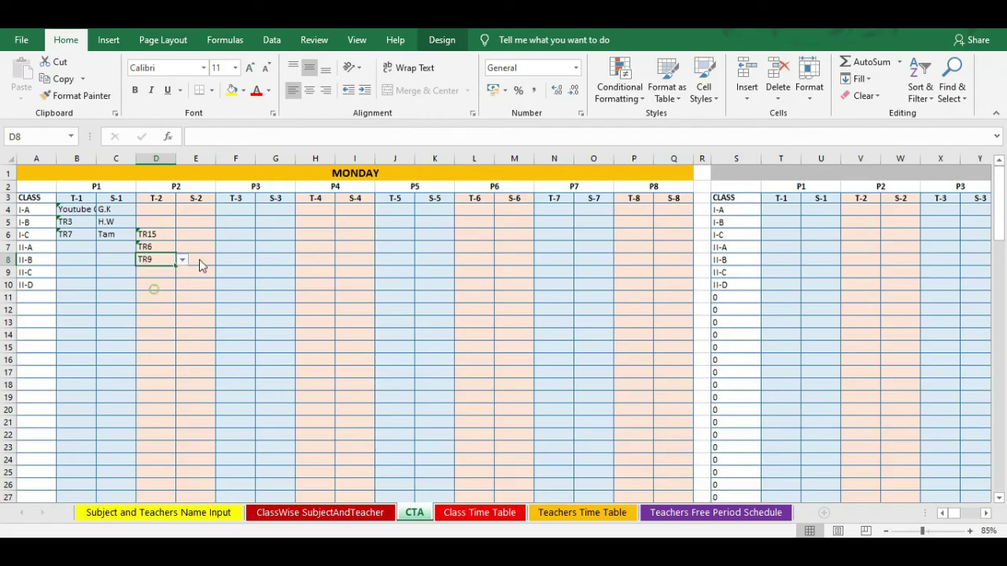
left_click(197, 260)
left_click(221, 261)
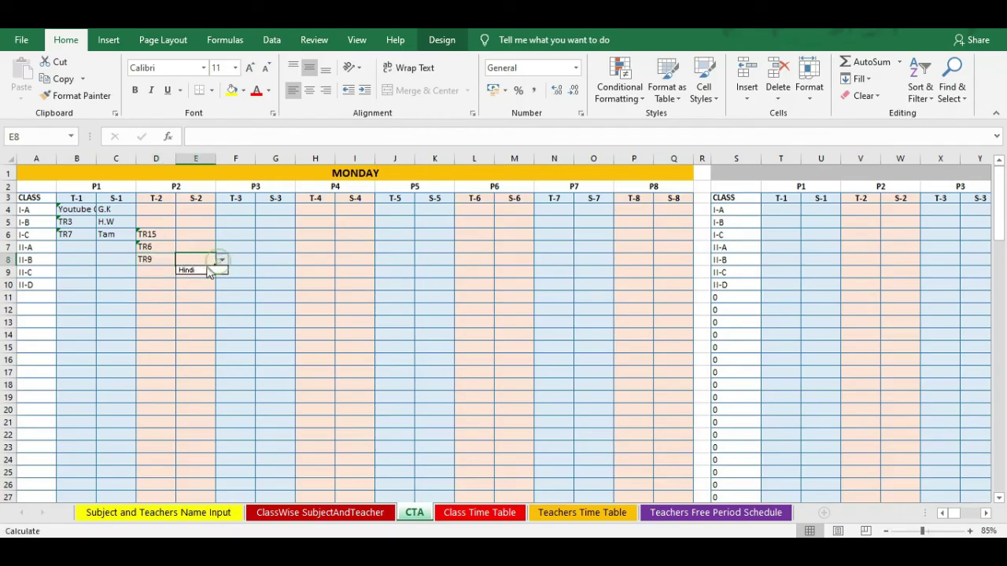
left_click(193, 271)
- Set II-C's P2 teacher to TR7 (D9) and subject to Tam (E9)
left_click_drag(196, 255, 165, 266)
left_click(182, 272)
left_click(161, 291)
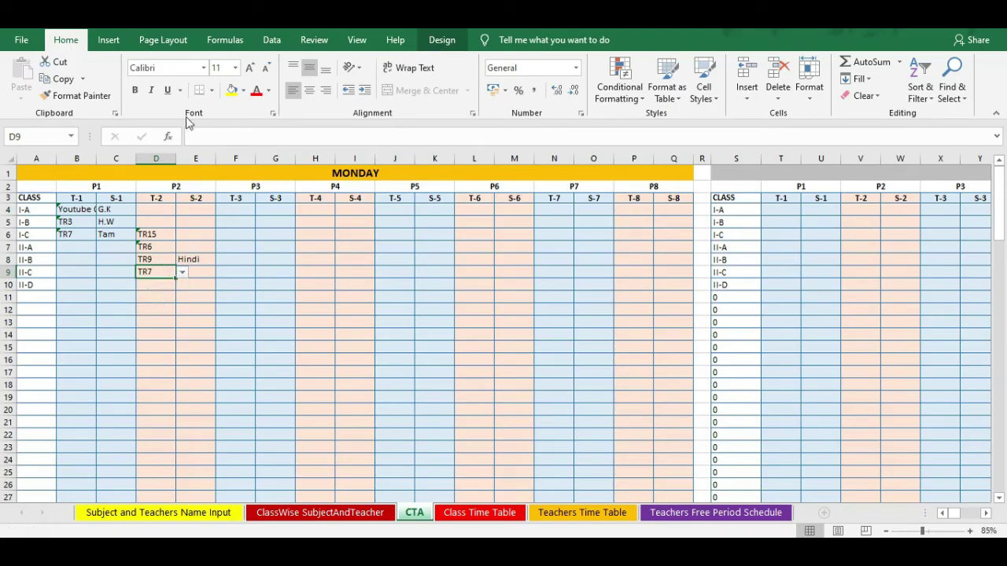
left_click(206, 272)
left_click(223, 274)
left_click(197, 292)
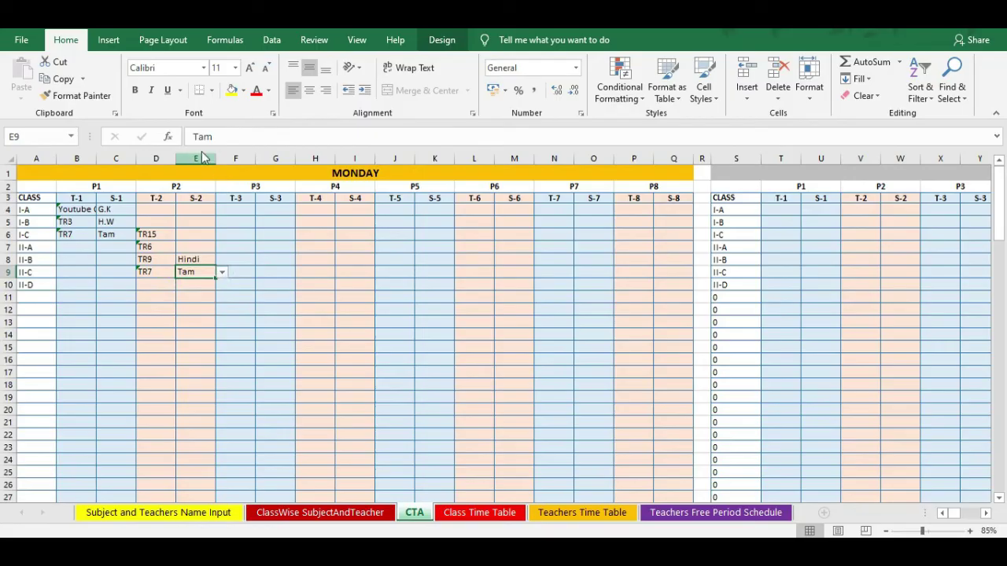
left_click(207, 285)
left_click(160, 285)
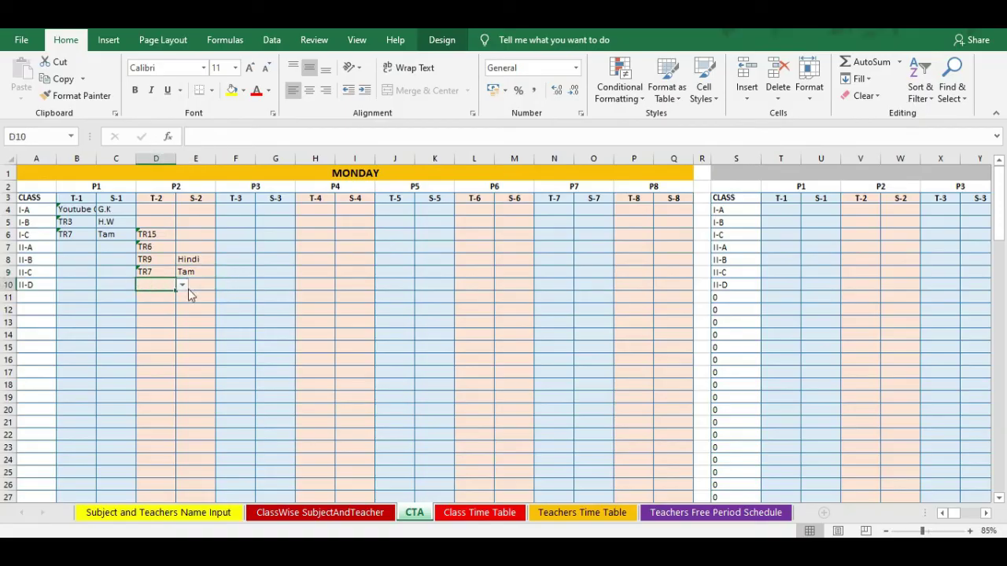
left_click(189, 289)
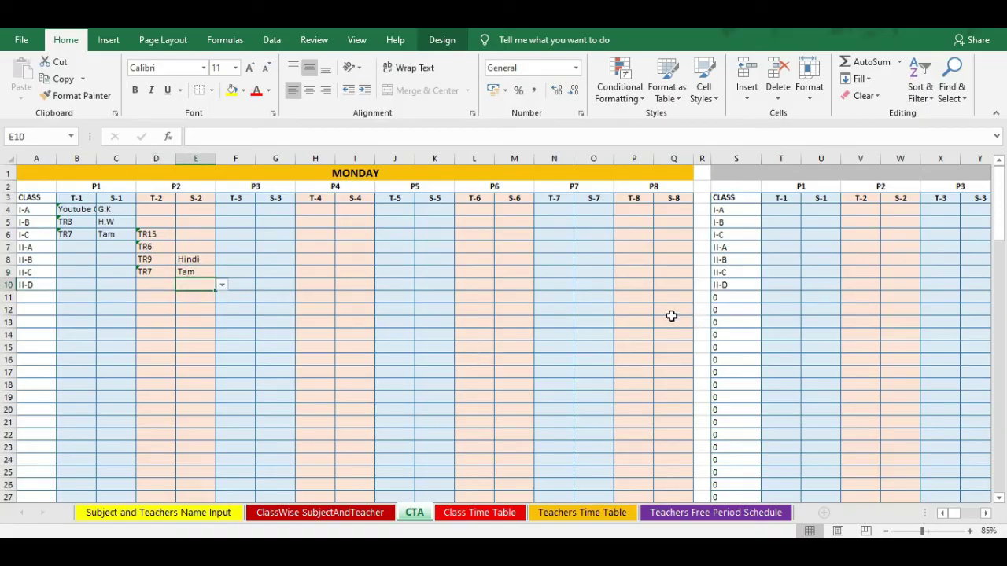
- Inspect cells of the right-hand grid, including the class formula in S11 and T11
left_click(750, 300)
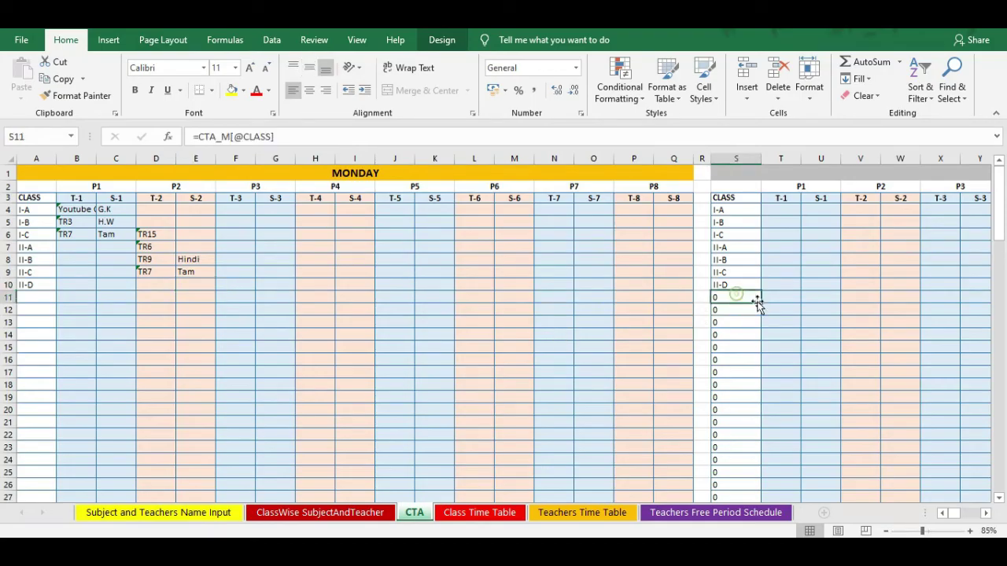
left_click(808, 297)
left_click(852, 297)
left_click(777, 296)
left_click(833, 297)
left_click(777, 303)
left_click(854, 310)
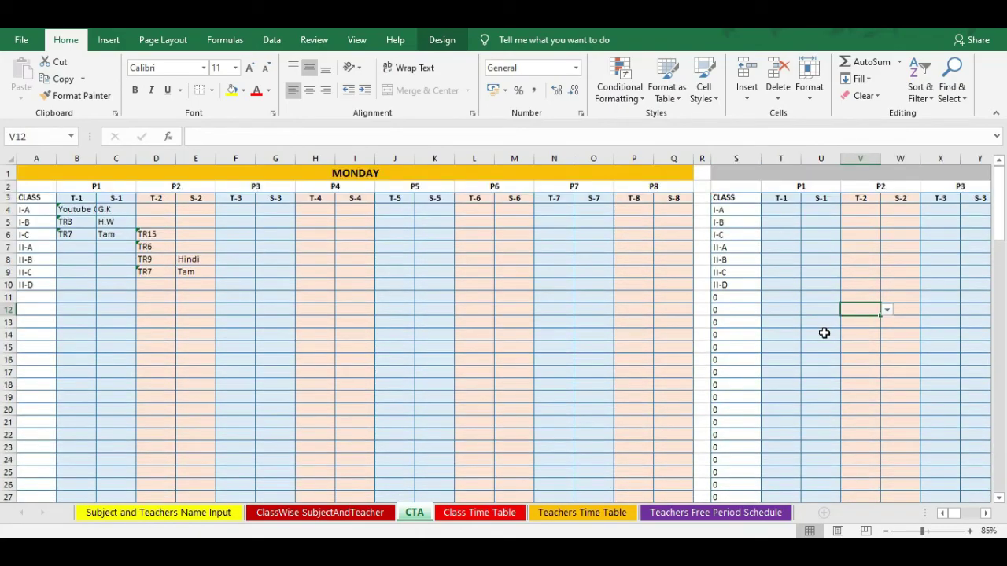
left_click(795, 297)
left_click(811, 297)
left_click(798, 299)
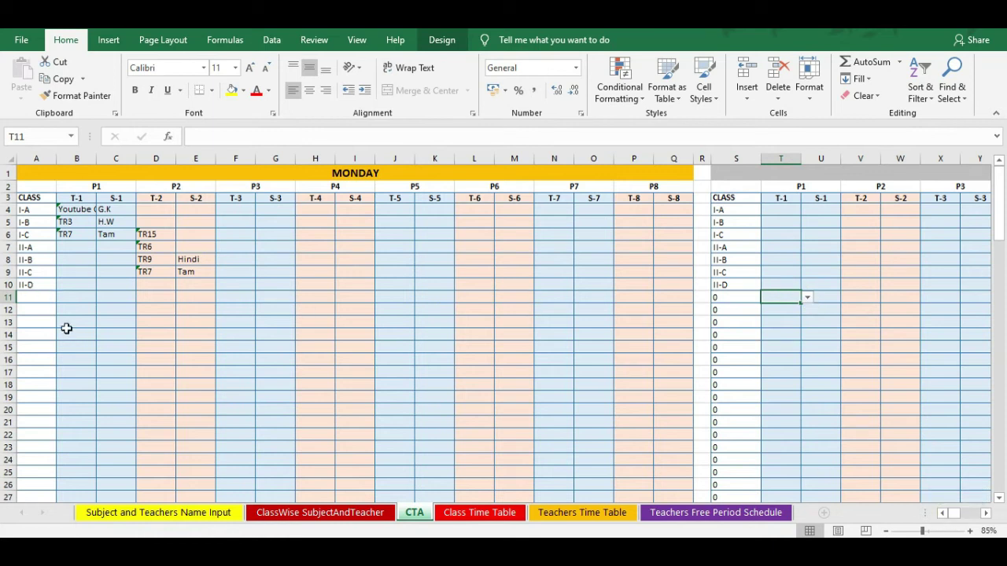
- Check A11's class dropdown without choosing, then show the Class Time Table sheet
left_click(38, 296)
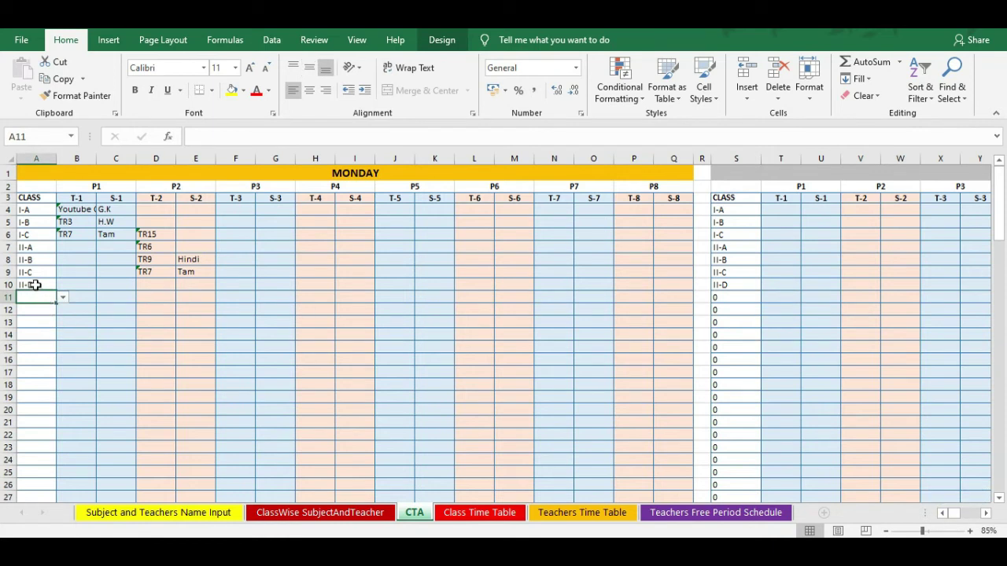
scroll(40, 354, "down", 5)
scroll(54, 398, "down", 6)
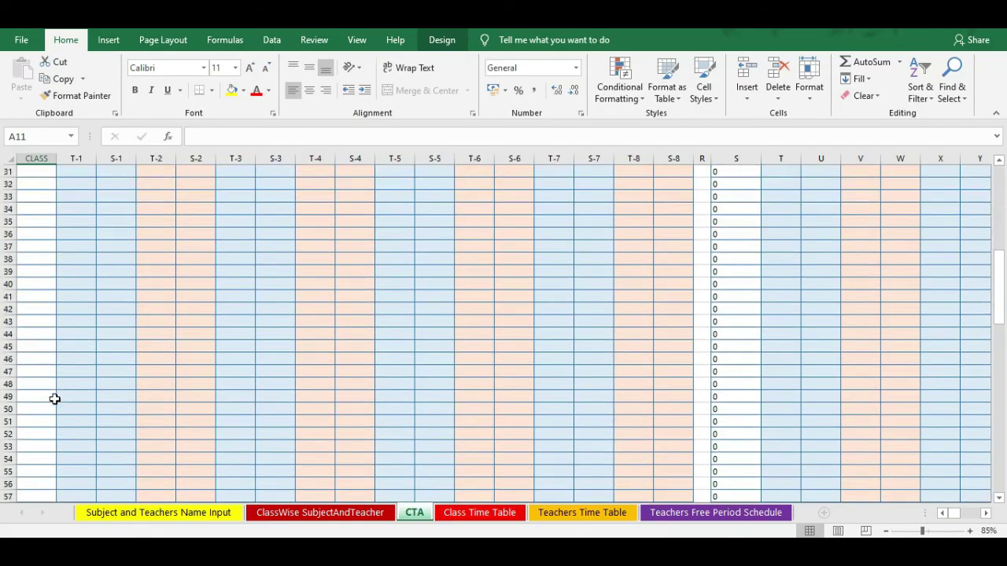
scroll(55, 399, "down", 5)
scroll(60, 402, "down", 1)
scroll(63, 406, "up", 6)
scroll(74, 331, "up", 7)
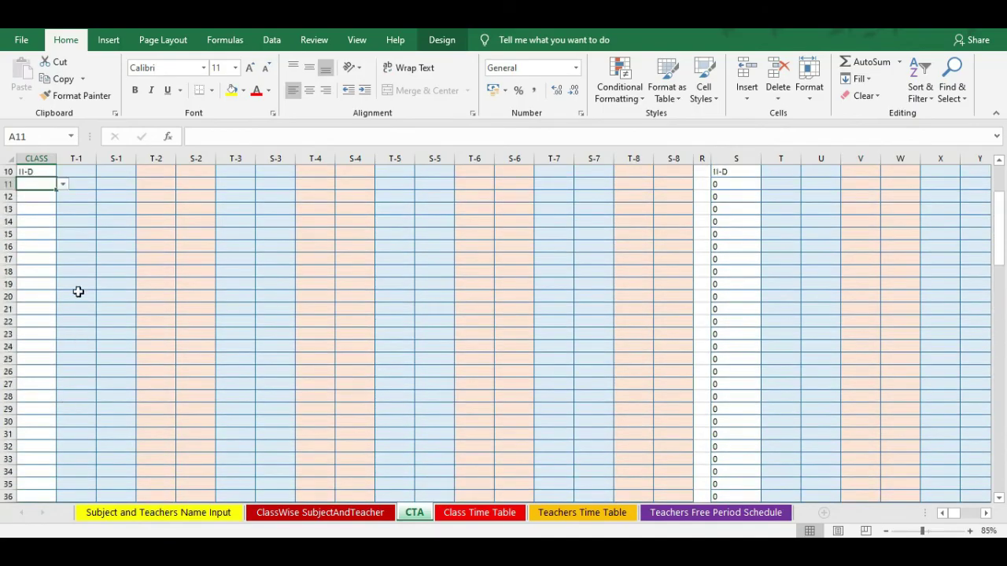
scroll(75, 276, "up", 3)
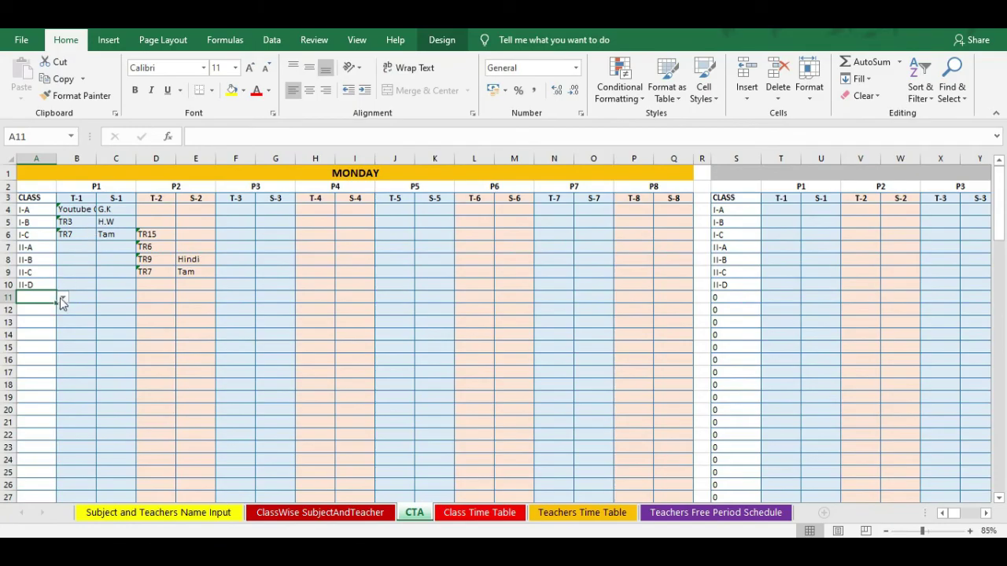
left_click(63, 297)
left_click(183, 292)
scroll(231, 332, "down", 4)
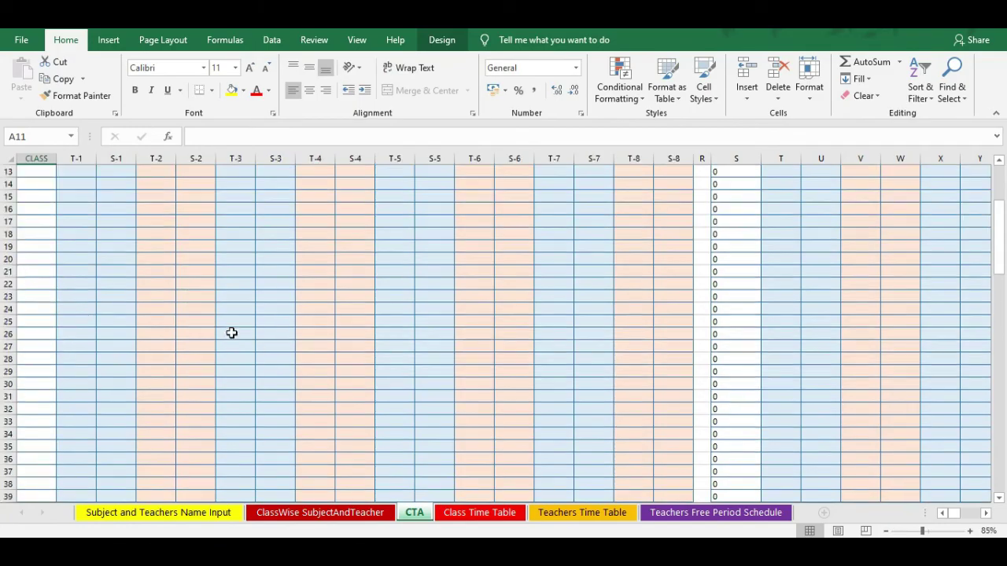
scroll(281, 398, "down", 6)
scroll(288, 407, "down", 6)
scroll(295, 407, "down", 5)
scroll(189, 365, "down", 6)
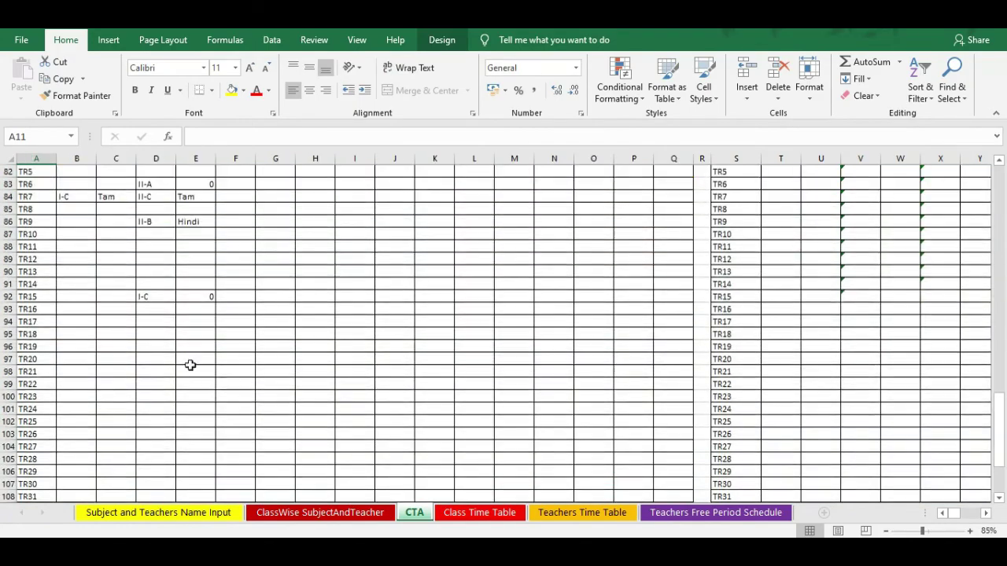
scroll(211, 282, "up", 3)
scroll(215, 294, "up", 5)
left_click(480, 513)
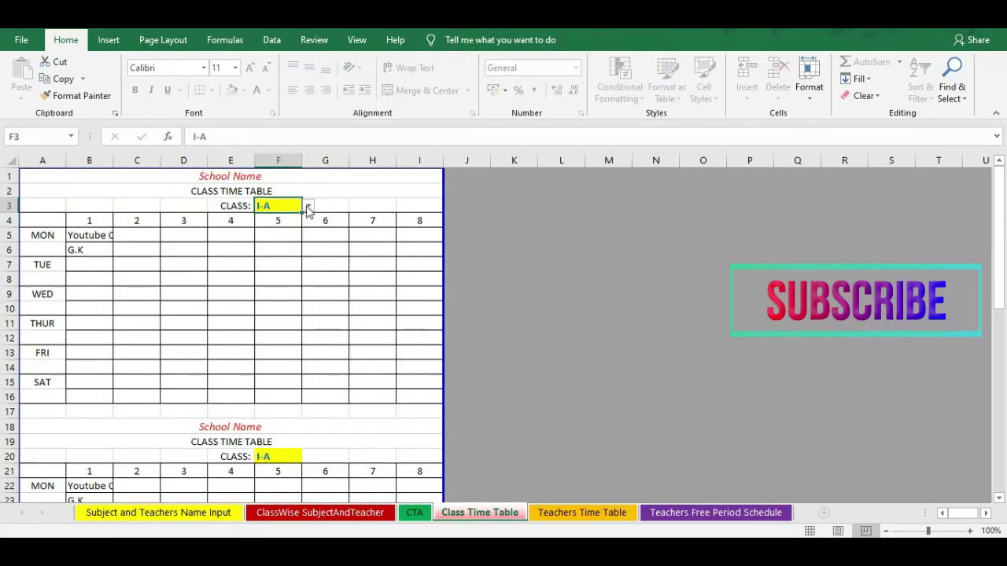
- Cycle the first timetable's class through I-B, I-A and II-B, ending on II-C
left_click(308, 205)
left_click(279, 228)
left_click(308, 205)
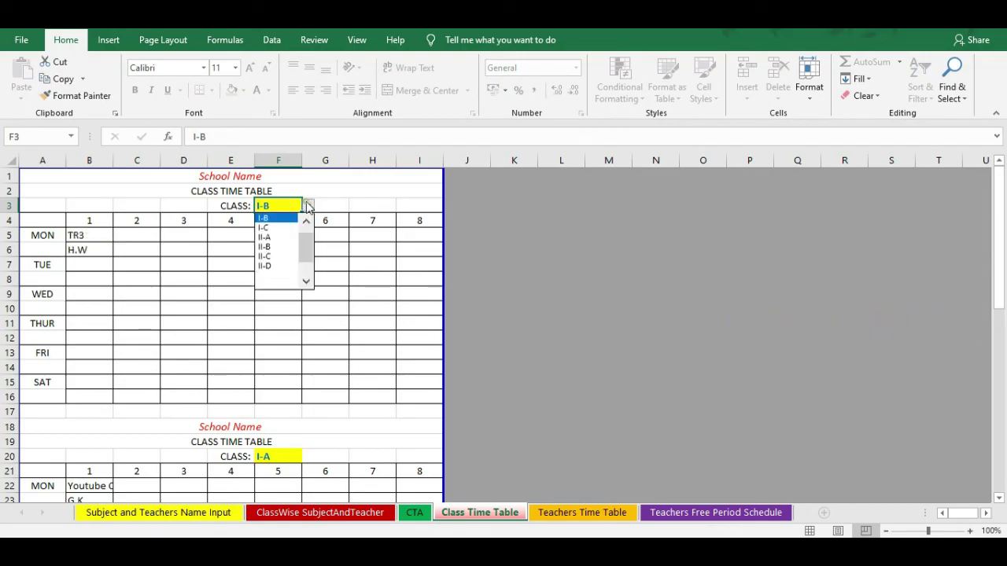
left_click(280, 256)
left_click(307, 206)
scroll(306, 255, "down", 3)
scroll(289, 227, "up", 3)
left_click(288, 221)
left_click(308, 205)
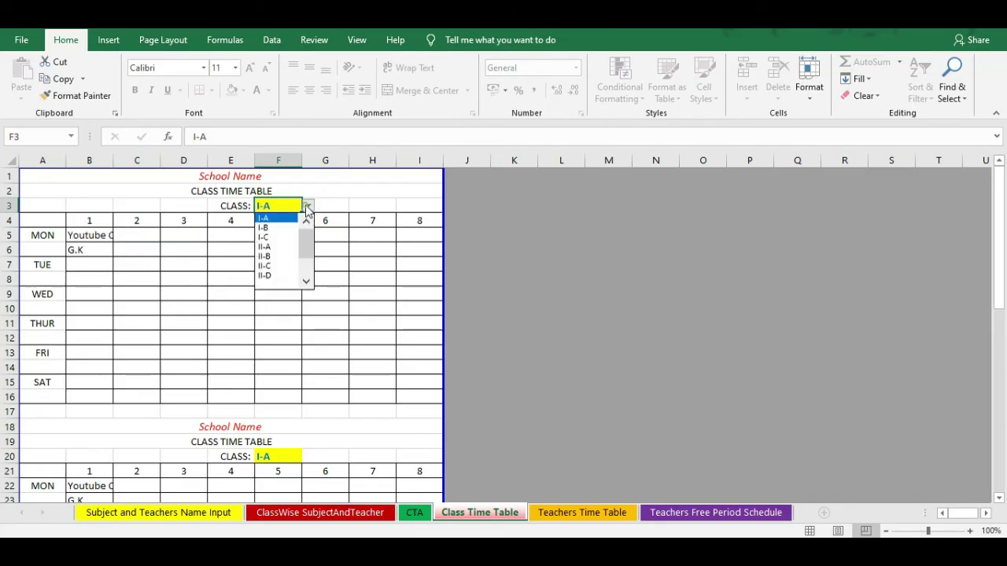
scroll(308, 247, "down", 3)
scroll(299, 248, "up", 3)
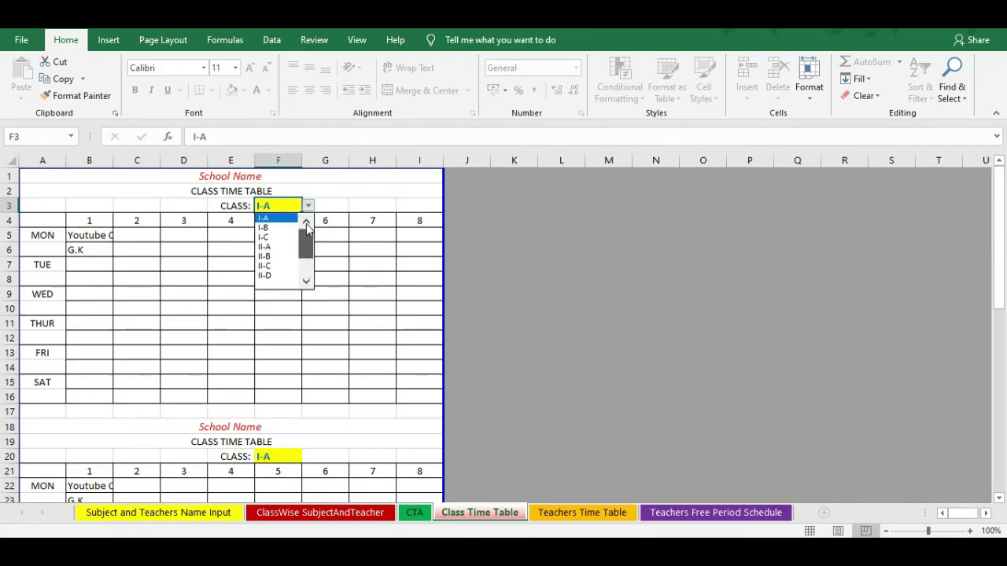
left_click(282, 256)
left_click(307, 205)
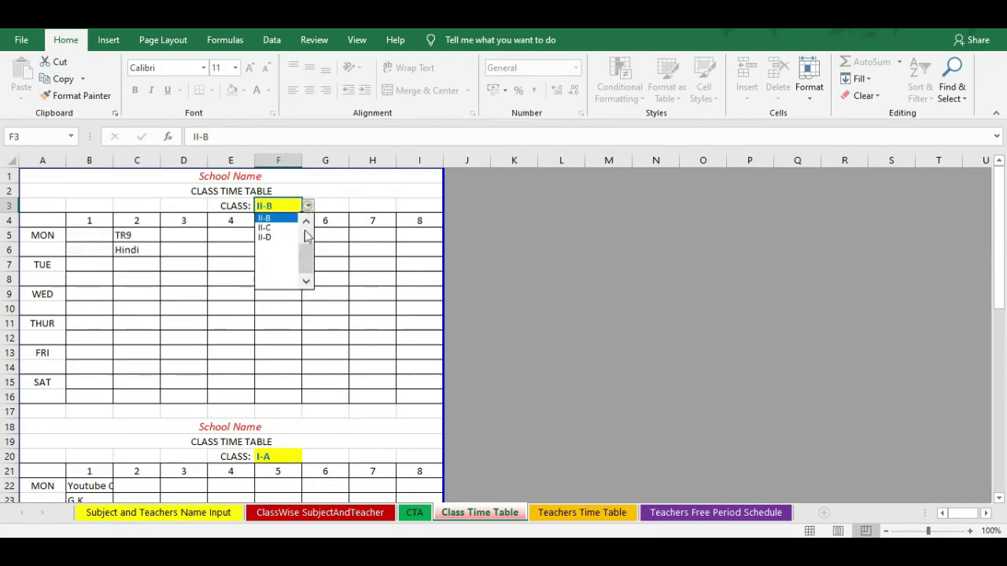
left_click(280, 245)
- Set the second timetable to class I-A, then show the Teachers Time Table sheet
scroll(166, 341, "down", 3)
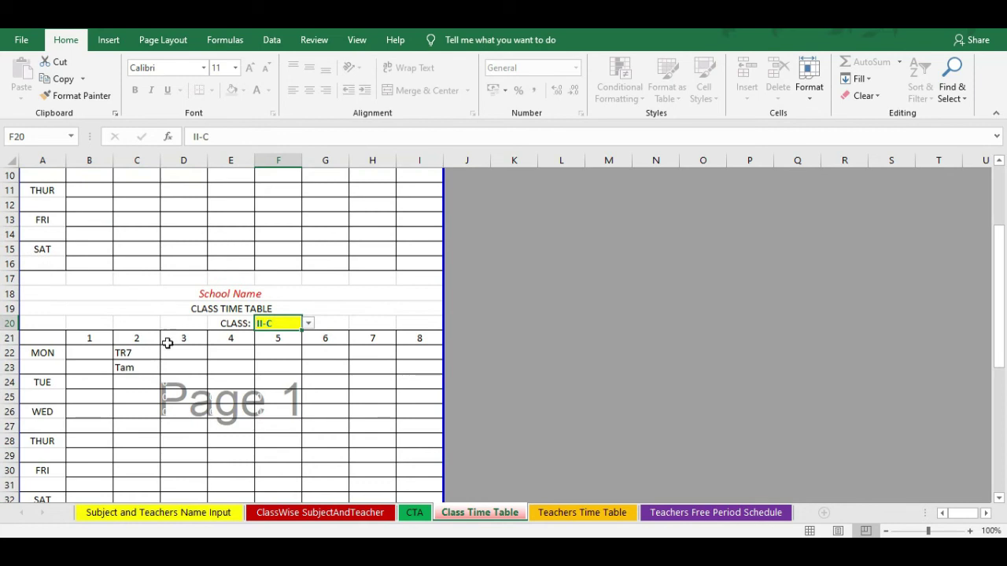
scroll(165, 324, "down", 1)
left_click(309, 279)
scroll(283, 315, "up", 2)
left_click(287, 293)
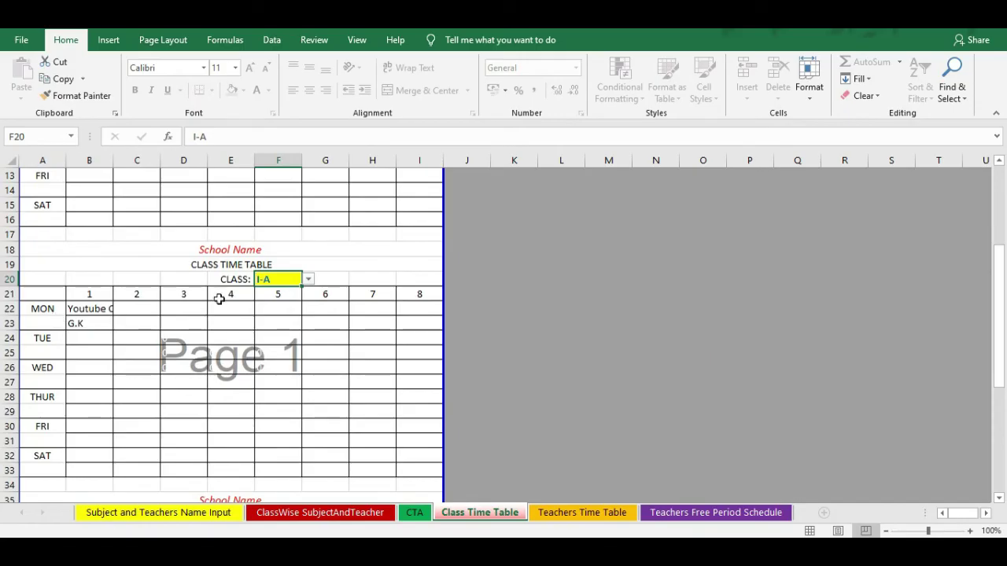
scroll(162, 373, "down", 2)
scroll(162, 373, "down", 4)
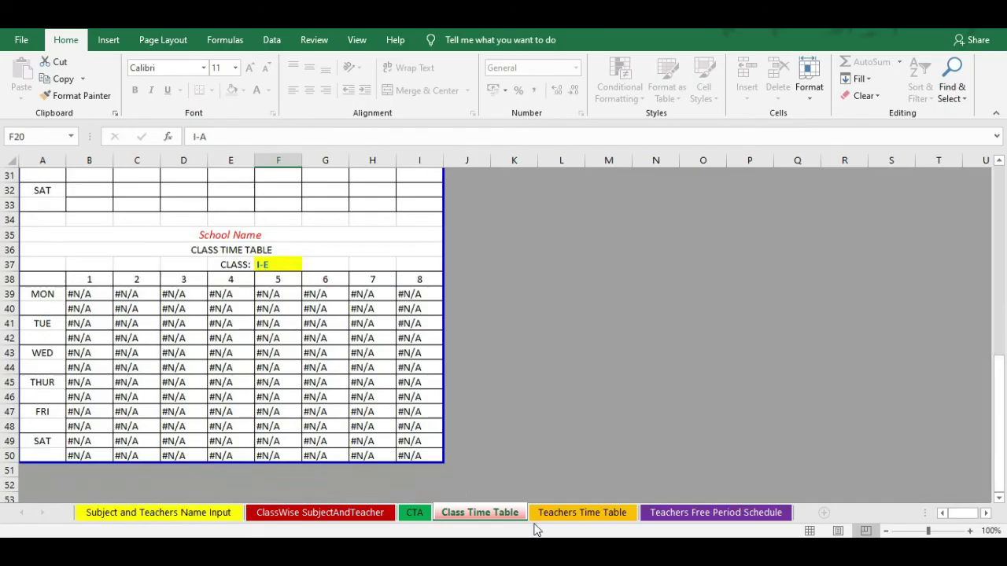
left_click(582, 512)
scroll(235, 242, "up", 1)
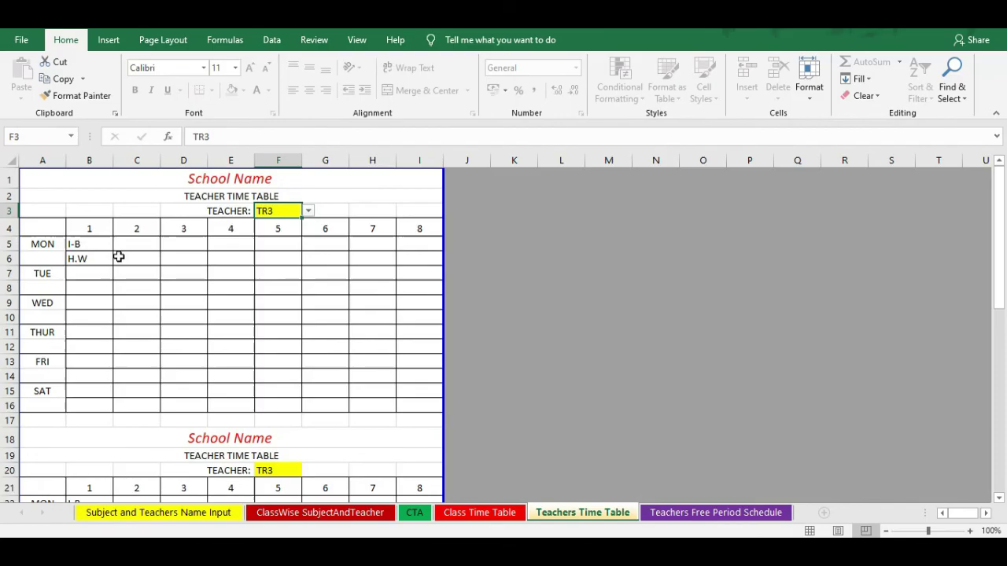
left_click(307, 214)
left_click(284, 241)
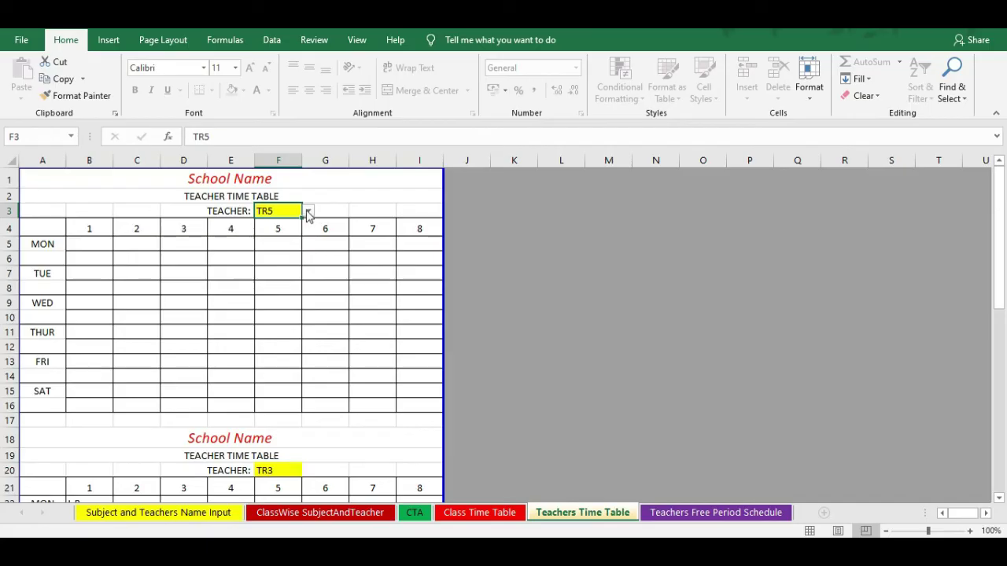
left_click(308, 210)
left_click_drag(307, 248, 307, 220)
left_click(283, 225)
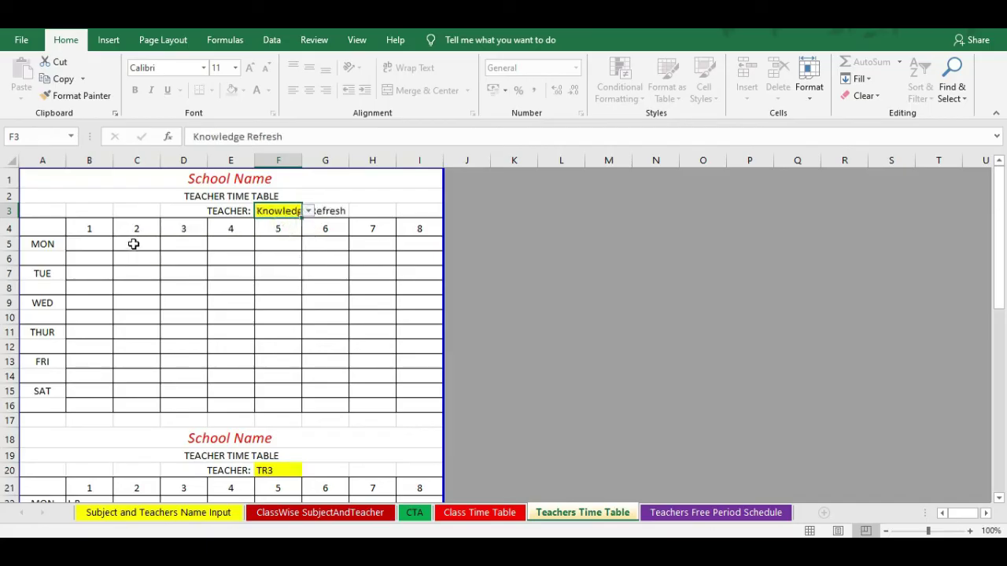
left_click(311, 212)
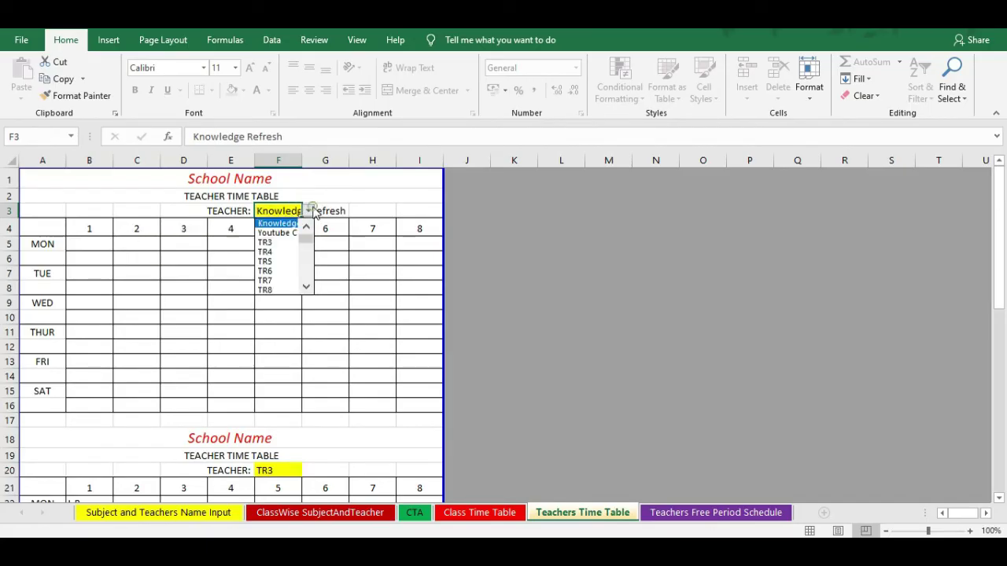
left_click(279, 249)
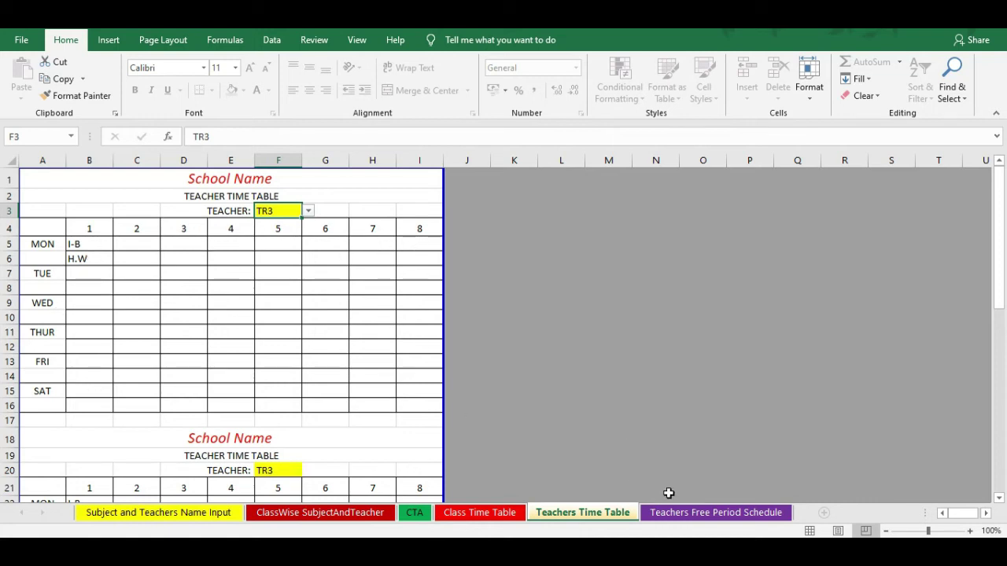
- Review the Teachers Free Period Schedule, Teachers Time Table and Class Time Table sheets, then return to CTA
left_click(691, 512)
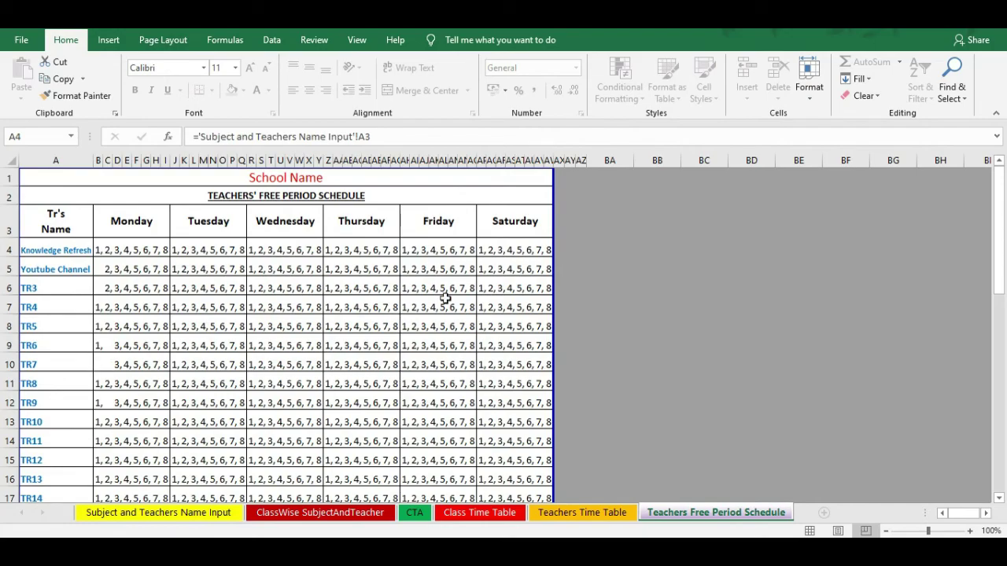
left_click(620, 514)
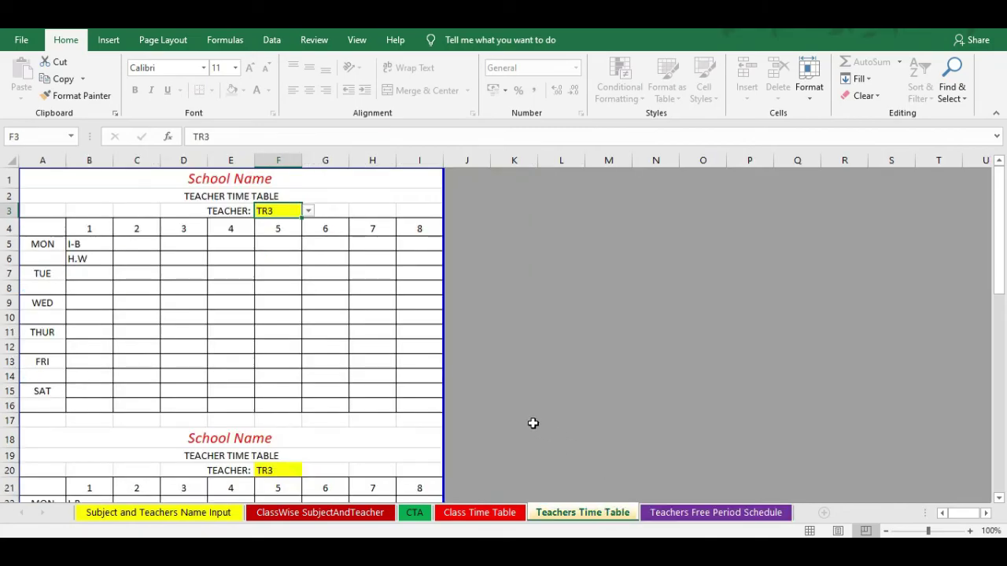
left_click(480, 512)
scroll(313, 318, "up", 5)
scroll(313, 319, "up", 5)
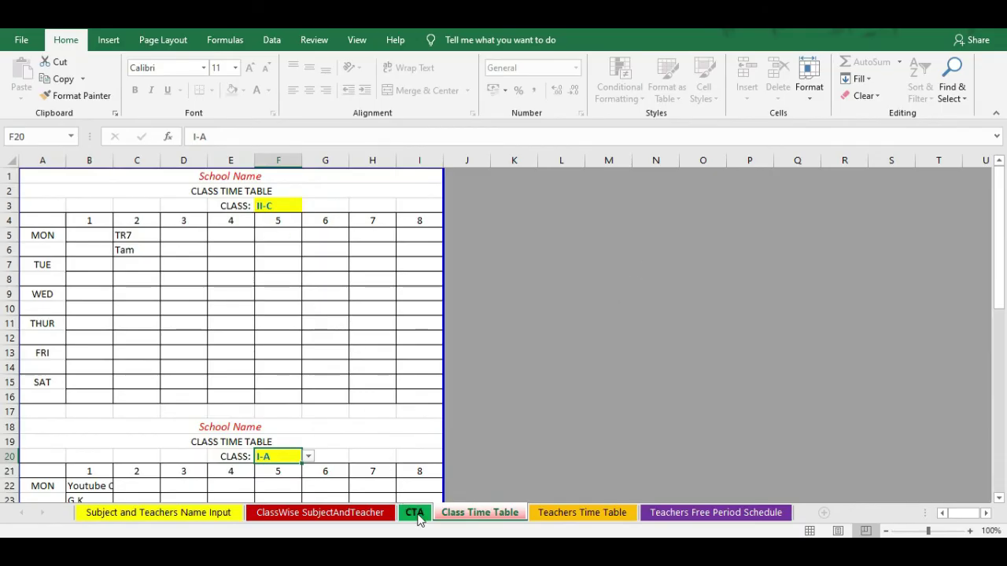
left_click(414, 513)
scroll(303, 307, "up", 18)
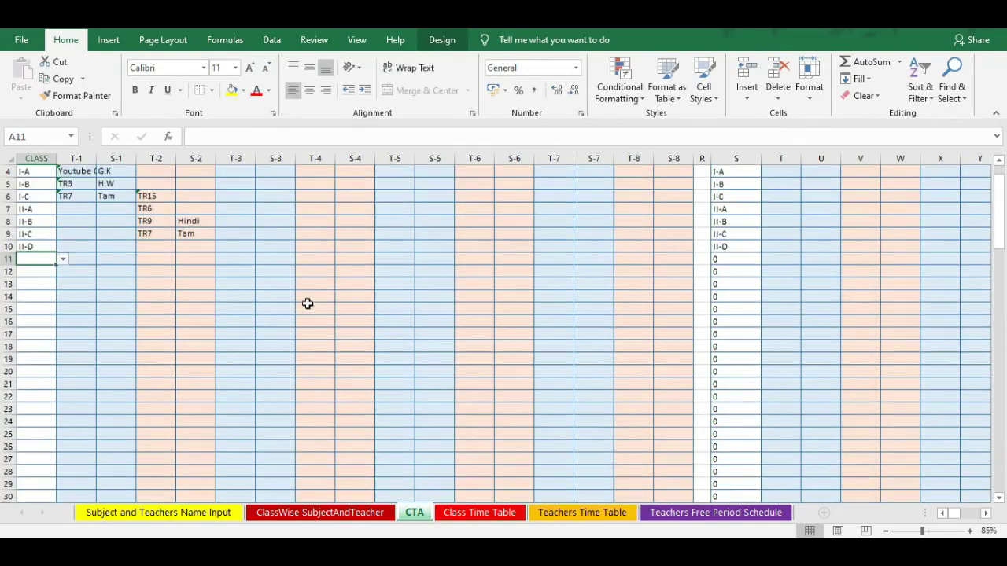
scroll(230, 288, "up", 1)
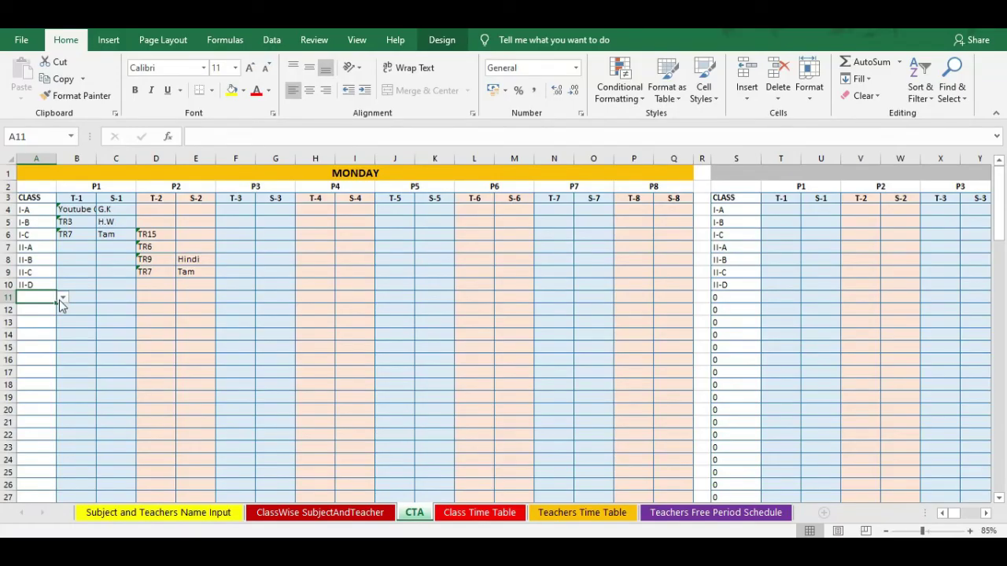
left_click(29, 323)
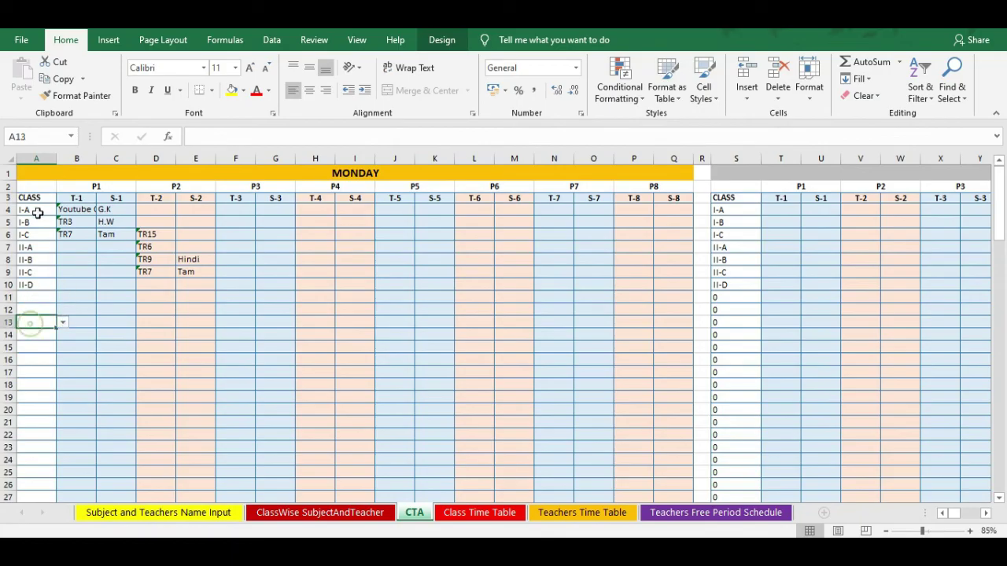
left_click_drag(37, 212, 45, 297)
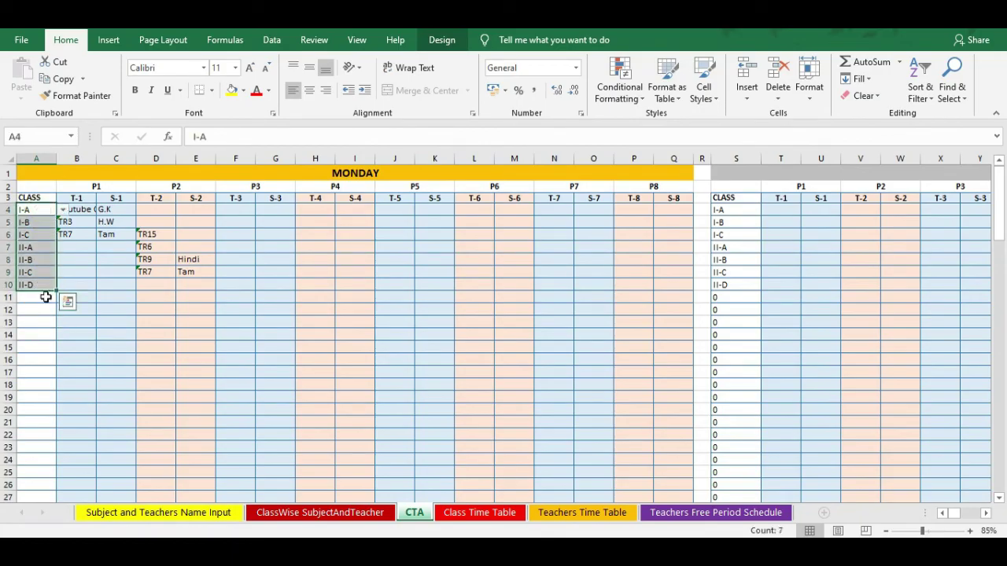
left_click(46, 296)
left_click(47, 343)
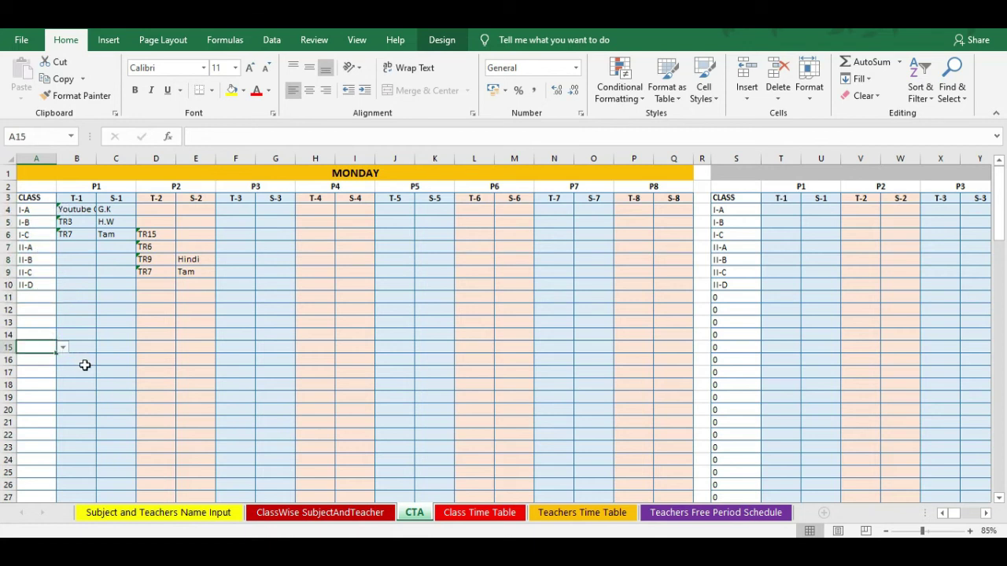
scroll(85, 365, "down", 3)
scroll(85, 365, "down", 3)
scroll(85, 365, "down", 3)
scroll(85, 365, "down", 3)
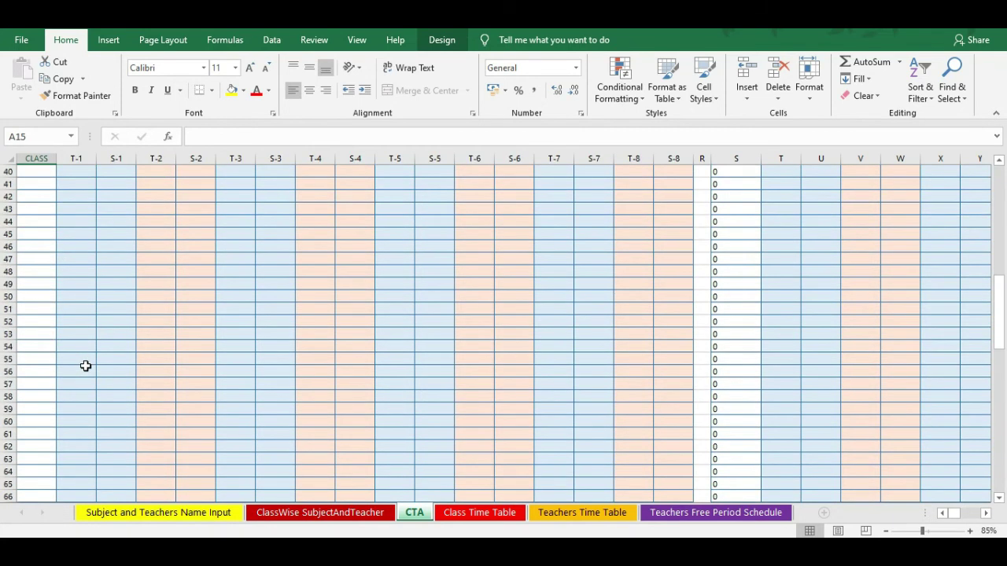
scroll(85, 365, "down", 3)
scroll(175, 388, "up", 15)
scroll(162, 398, "up", 5)
left_click(40, 297)
left_click(61, 298)
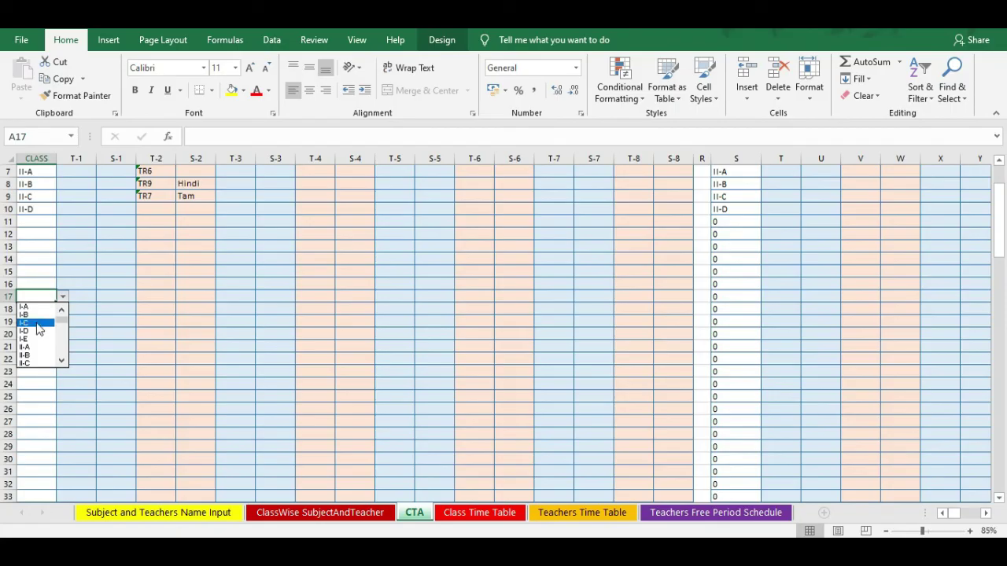
left_click_drag(63, 322, 65, 309)
left_click(77, 256)
left_click(63, 296)
key("Escape")
left_click(44, 247)
left_click(77, 244)
left_click(44, 229)
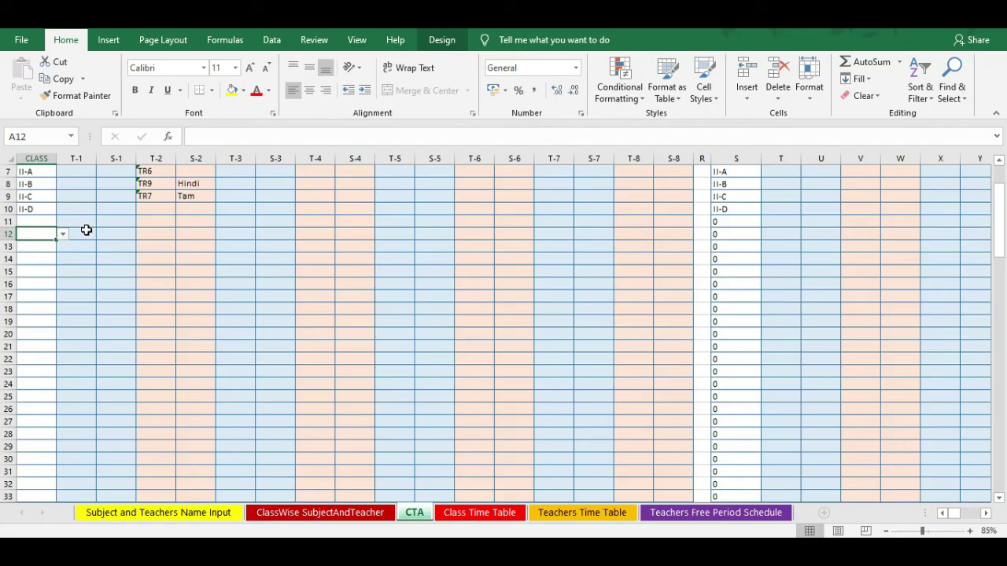
left_click(63, 235)
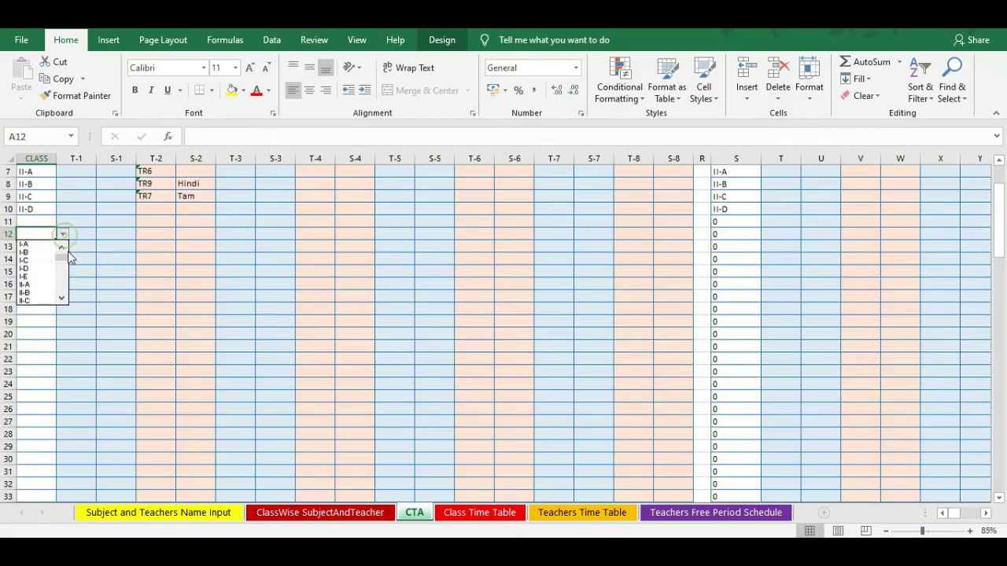
key("Escape")
left_click(38, 209)
left_click(98, 234)
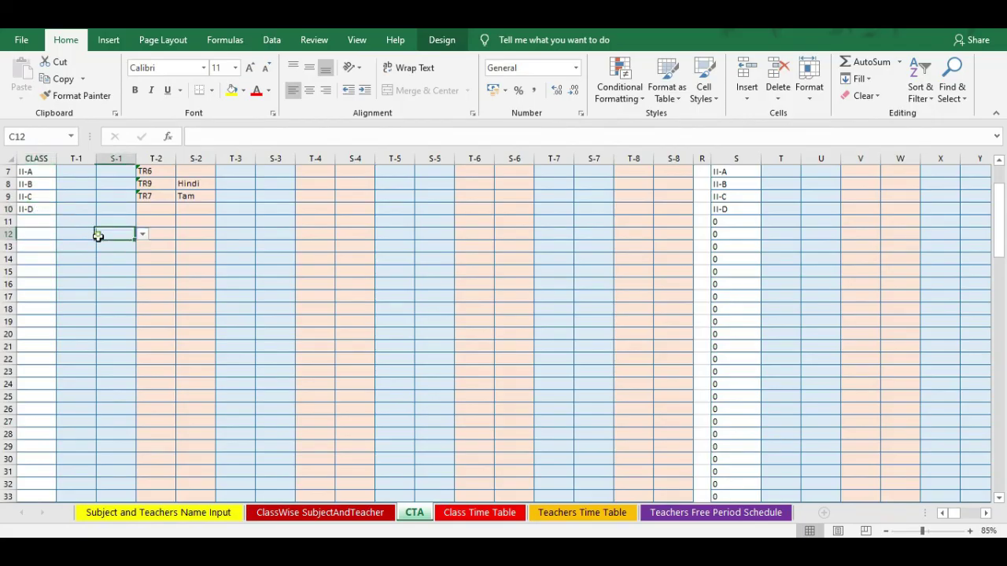
left_click(45, 373)
scroll(83, 395, "down", 3)
scroll(83, 394, "down", 2)
scroll(83, 394, "up", 3)
scroll(83, 394, "up", 4)
left_click(43, 299)
left_click(84, 298)
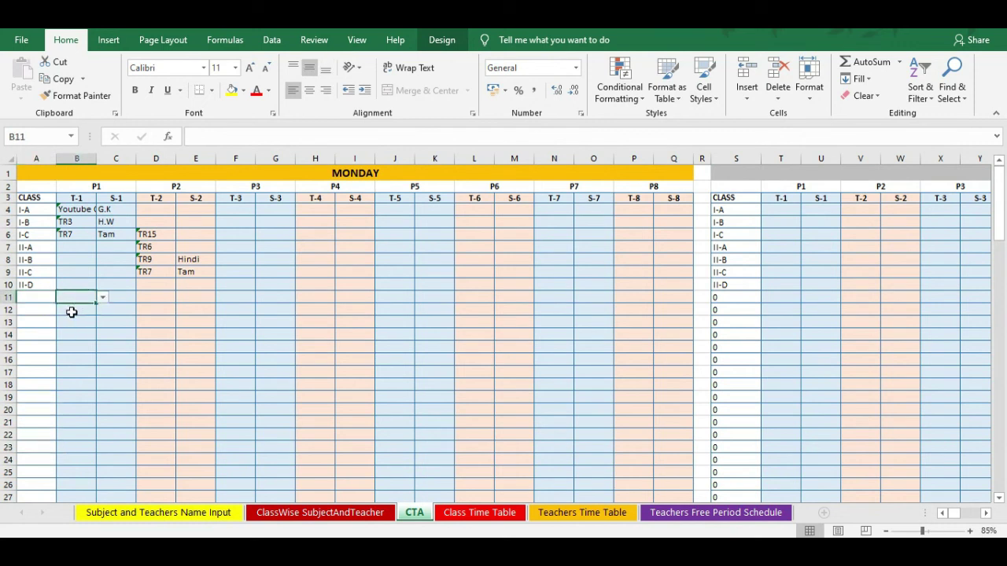
left_click(123, 297)
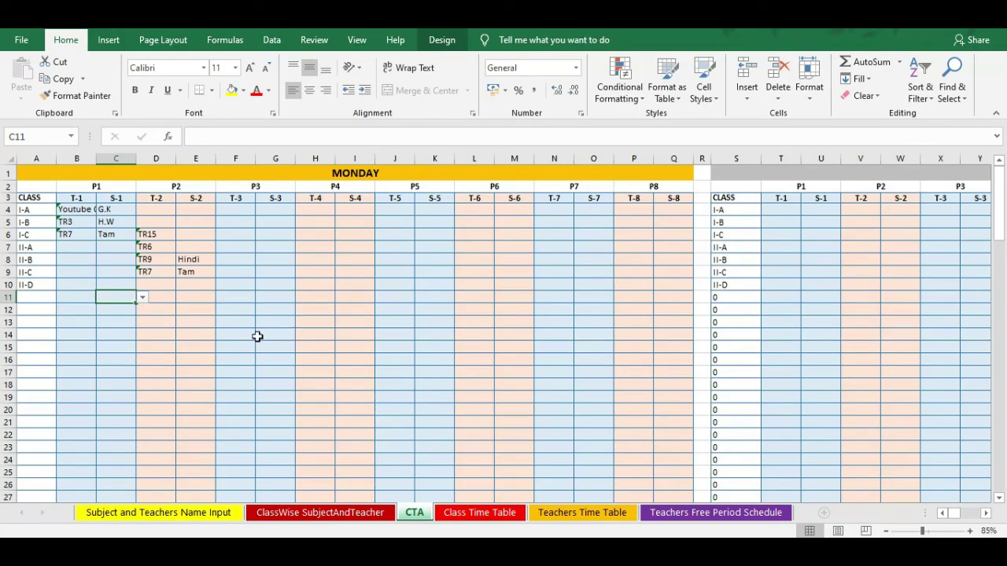
left_click(70, 287)
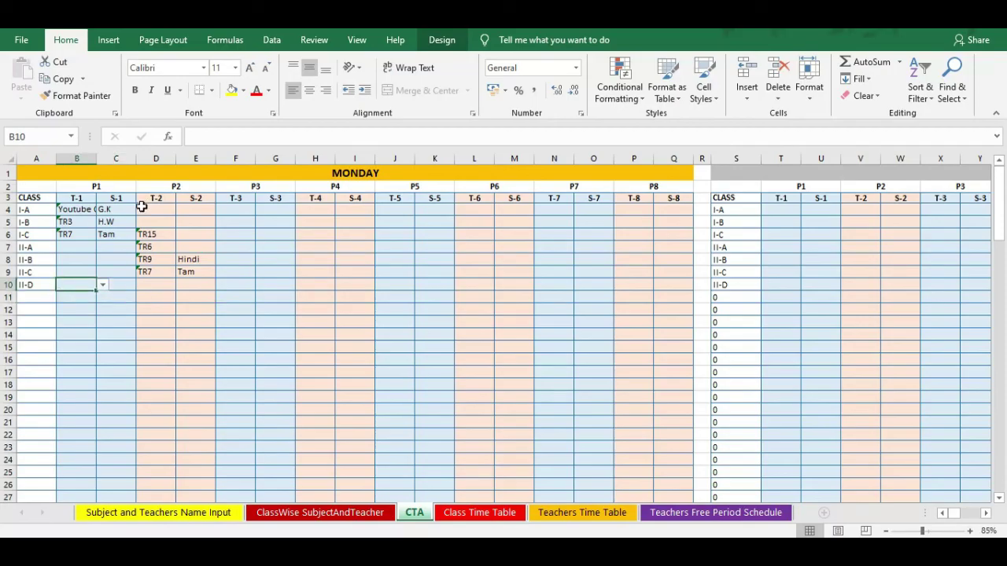
left_click(82, 211)
left_click(83, 223)
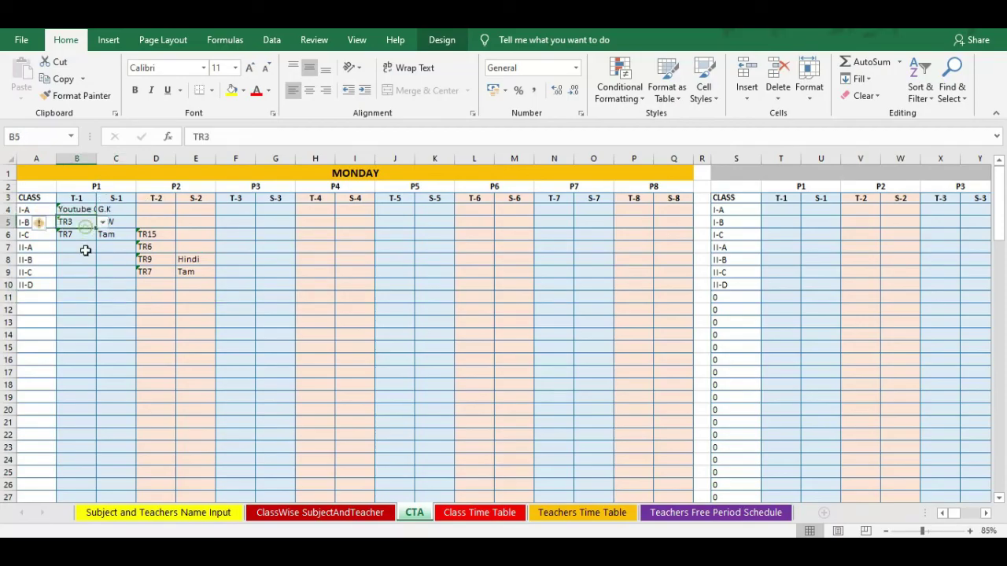
left_click(83, 235)
left_click(84, 260)
left_click(85, 248)
left_click(85, 262)
left_click(84, 275)
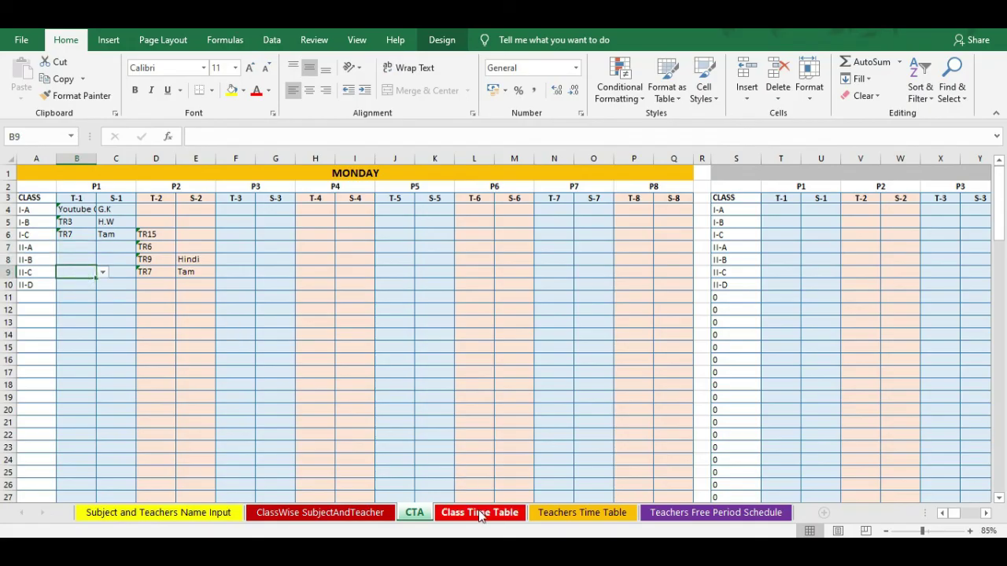
- Compare the Class Time Table, Teachers Time Table, CTA and Teachers Free Period Schedule sheets
left_click(479, 512)
left_click(565, 515)
left_click(496, 515)
left_click(417, 513)
left_click(480, 513)
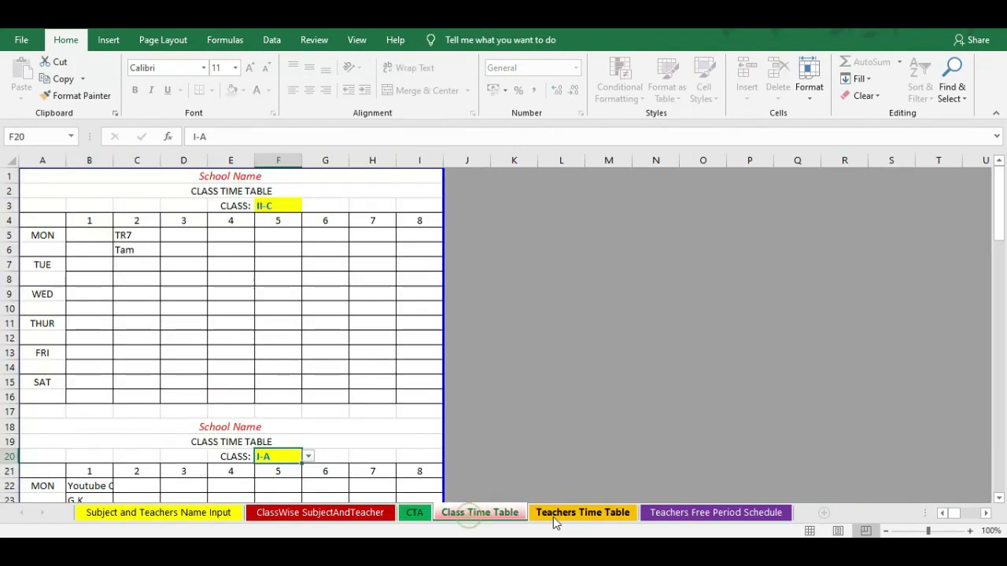
left_click(570, 515)
left_click(711, 515)
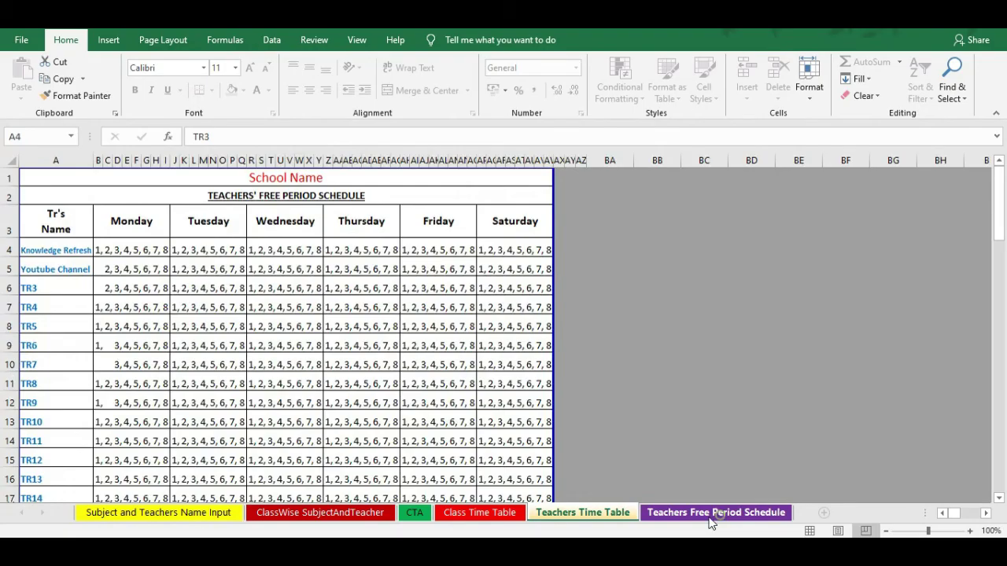
left_click(613, 515)
left_click(495, 515)
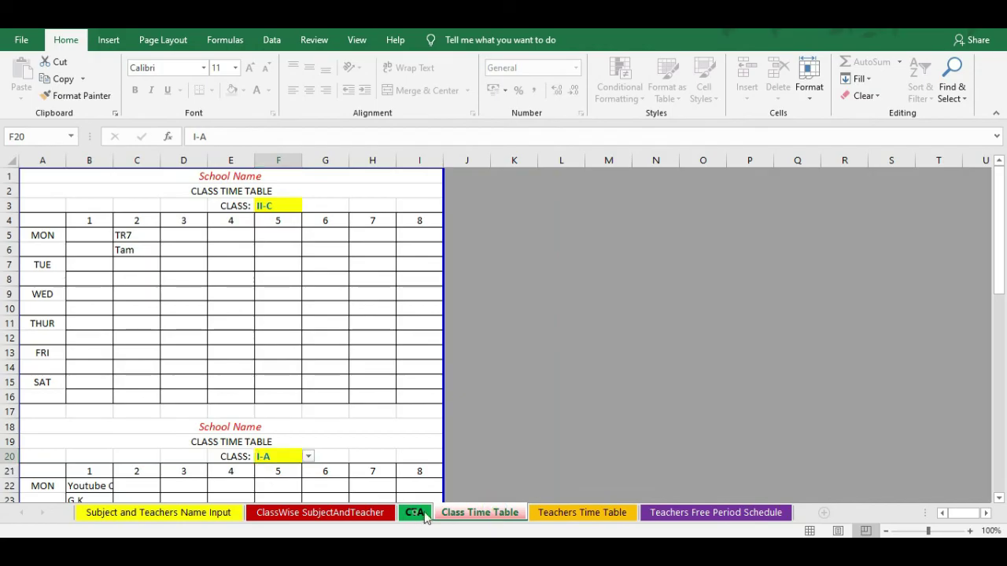
left_click(565, 516)
left_click(669, 516)
left_click(582, 513)
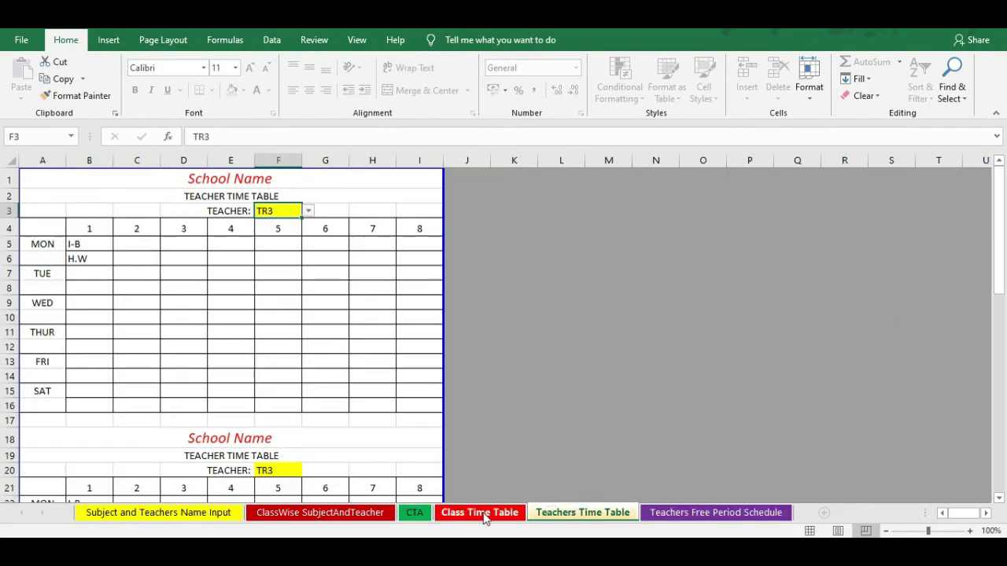
left_click(484, 513)
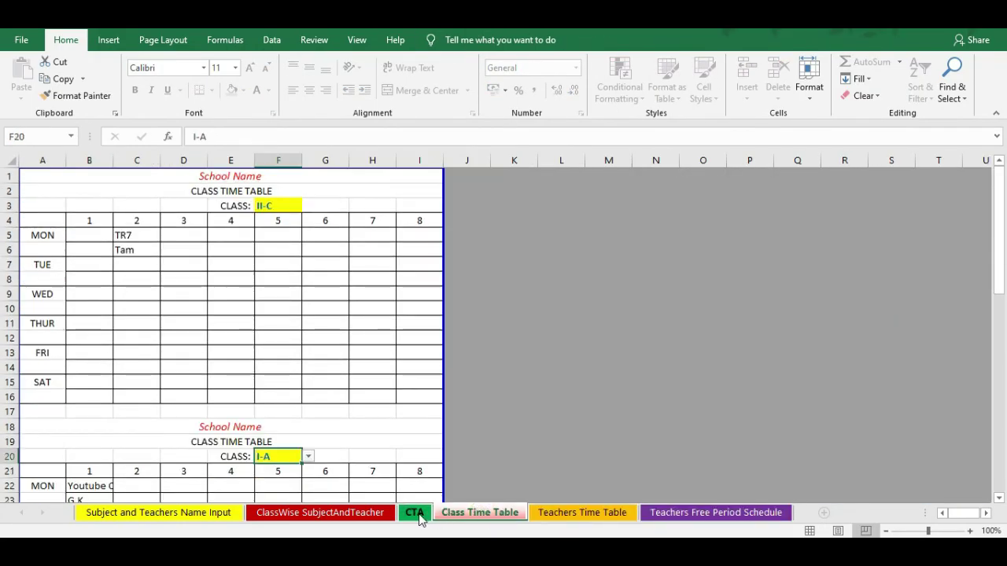
- Check the class, teacher and free-period sheets against the CTA MONDAY grid, ending back on CTA
left_click(420, 515)
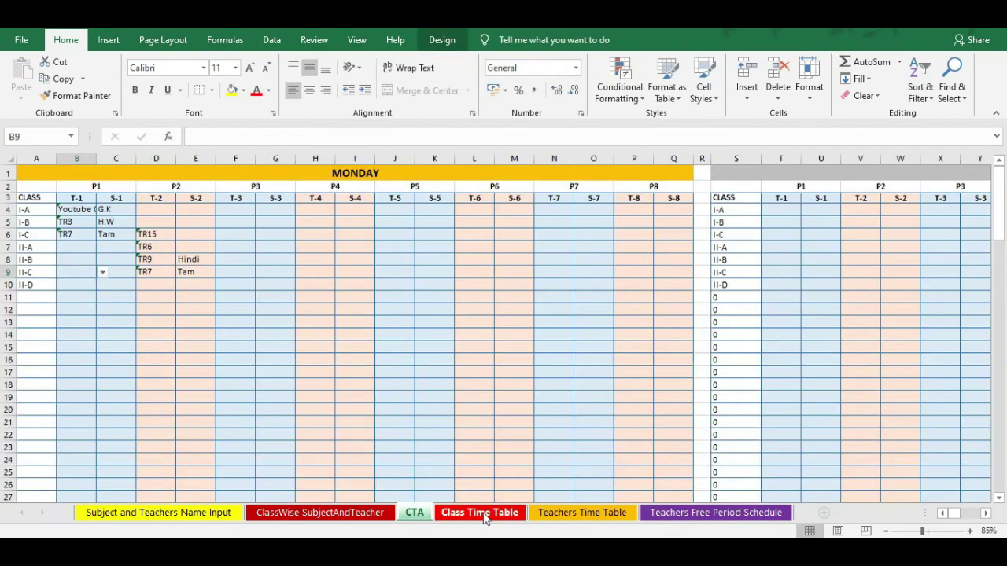
left_click(486, 515)
left_click(567, 512)
left_click(692, 513)
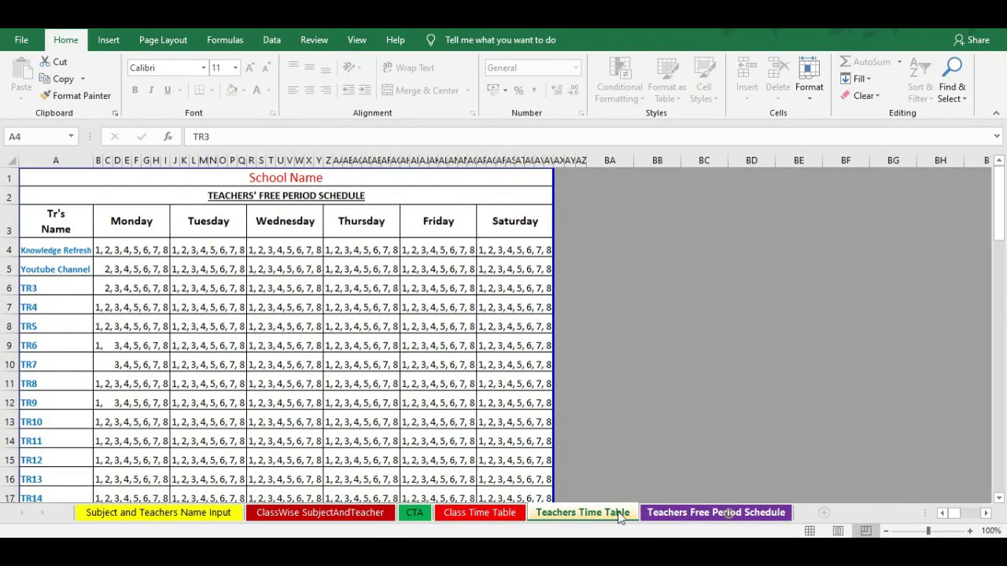
left_click(582, 513)
left_click(511, 512)
left_click(417, 513)
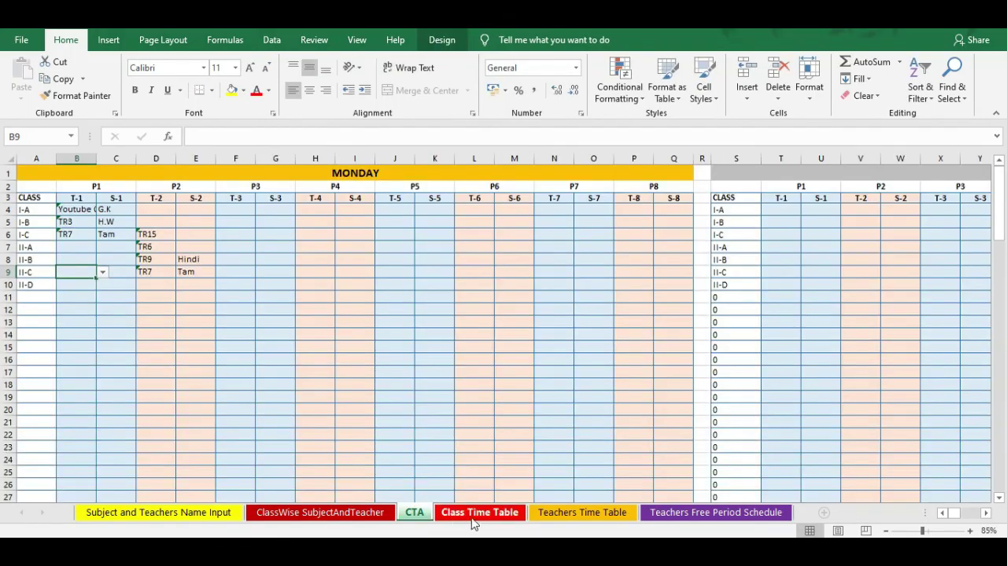
- Select II-D's P1 teacher cell, then review the input sheets, timetables and free-period schedule
left_click(73, 286)
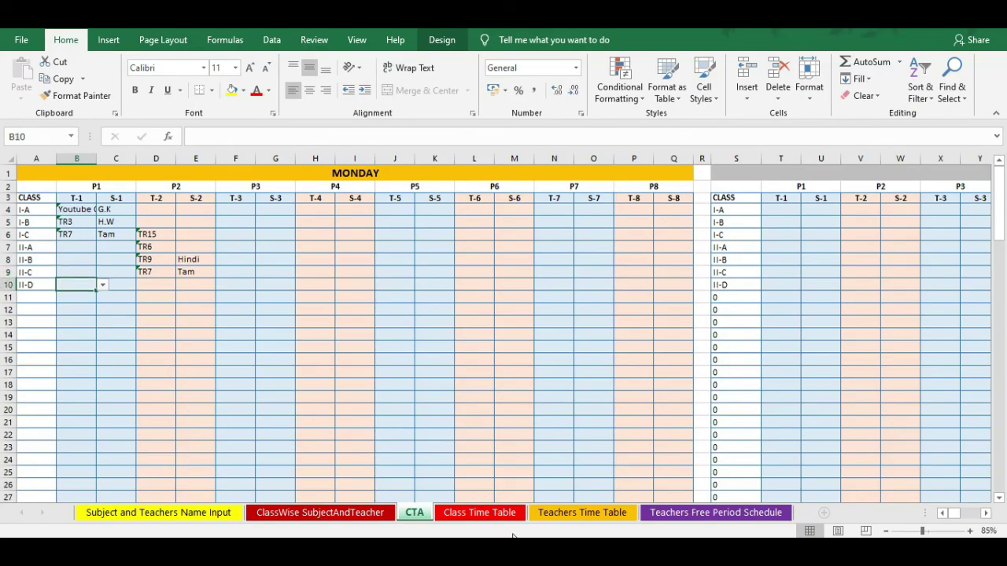
left_click(324, 513)
left_click(225, 513)
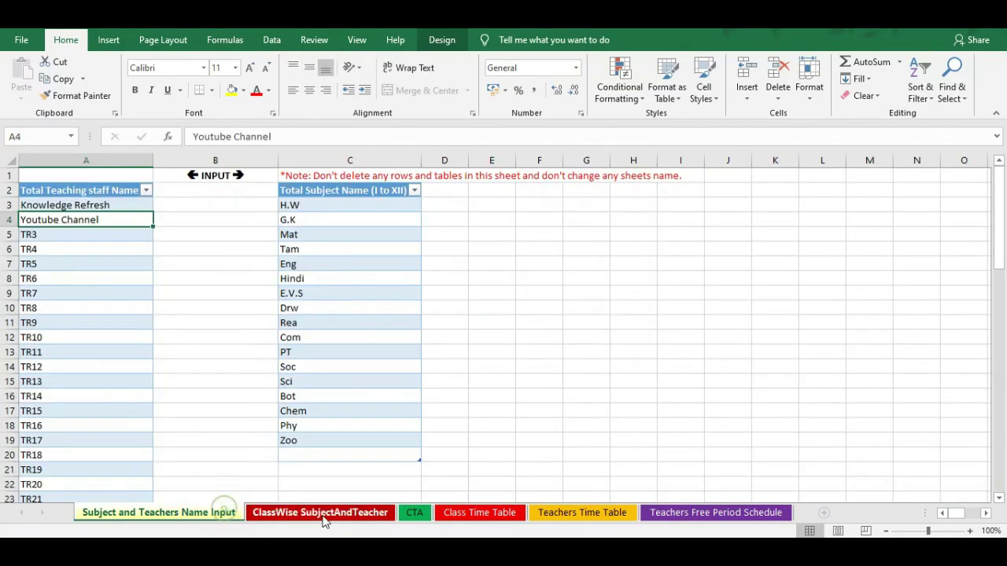
left_click(479, 513)
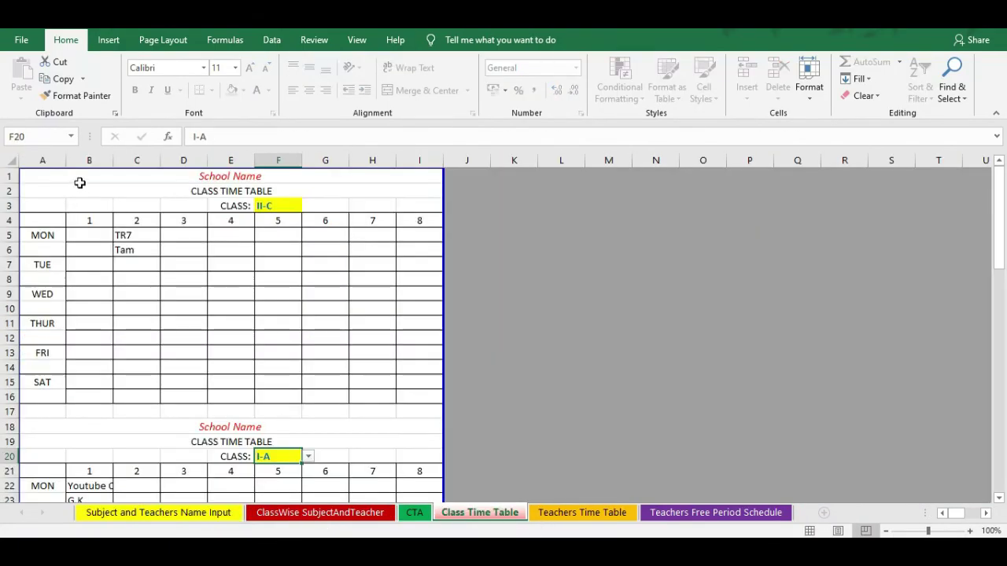
left_click(589, 512)
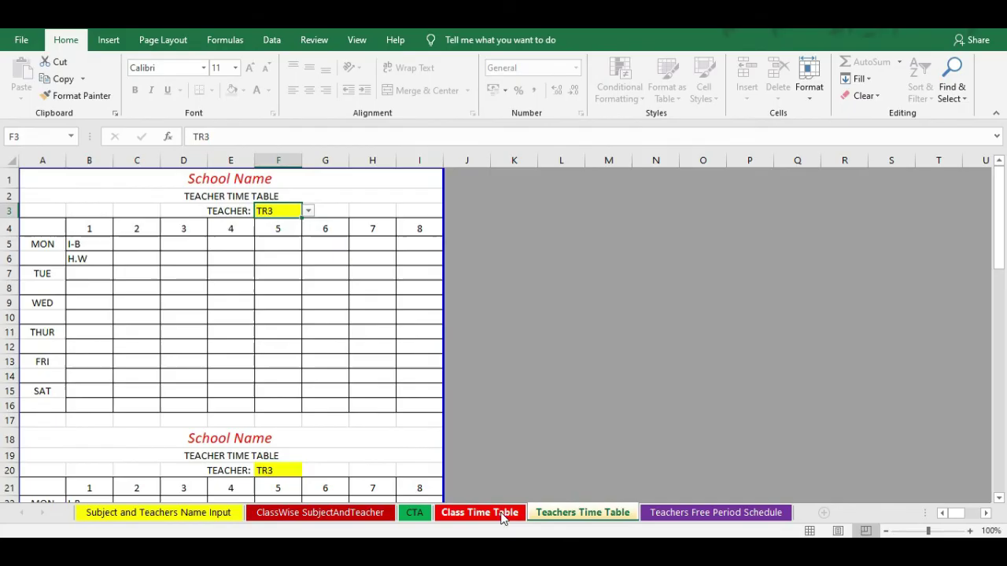
left_click(501, 513)
left_click(597, 512)
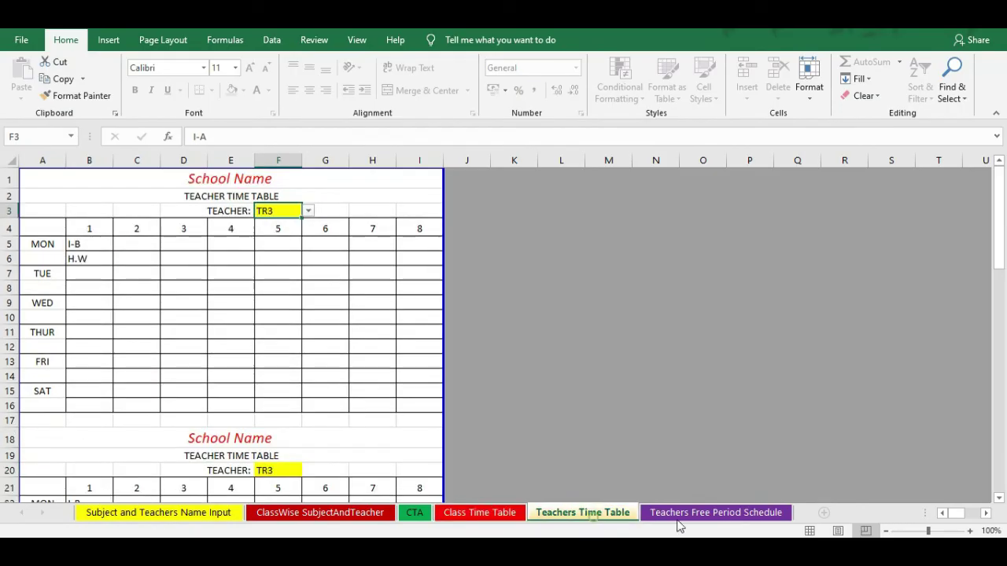
left_click(717, 516)
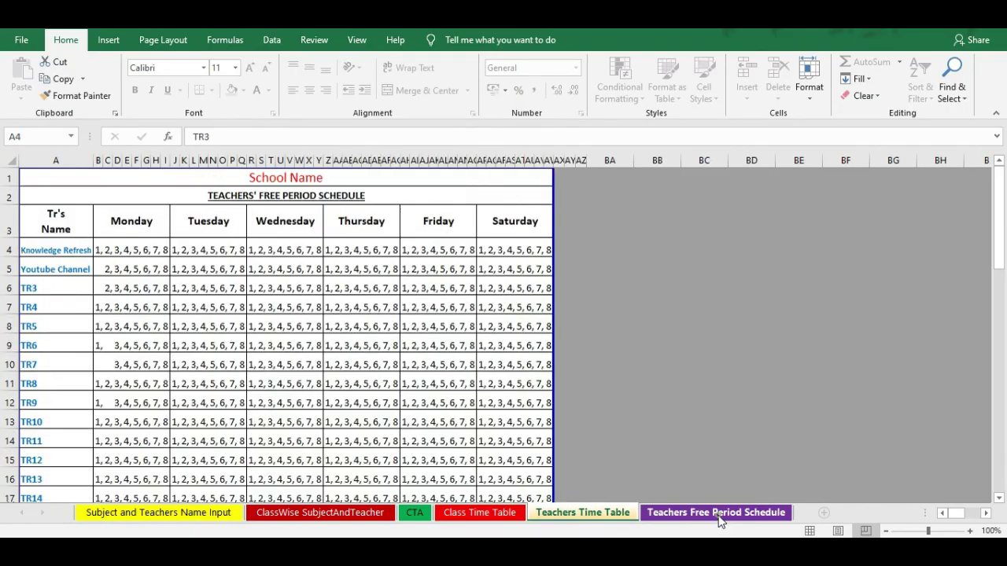
left_click(508, 513)
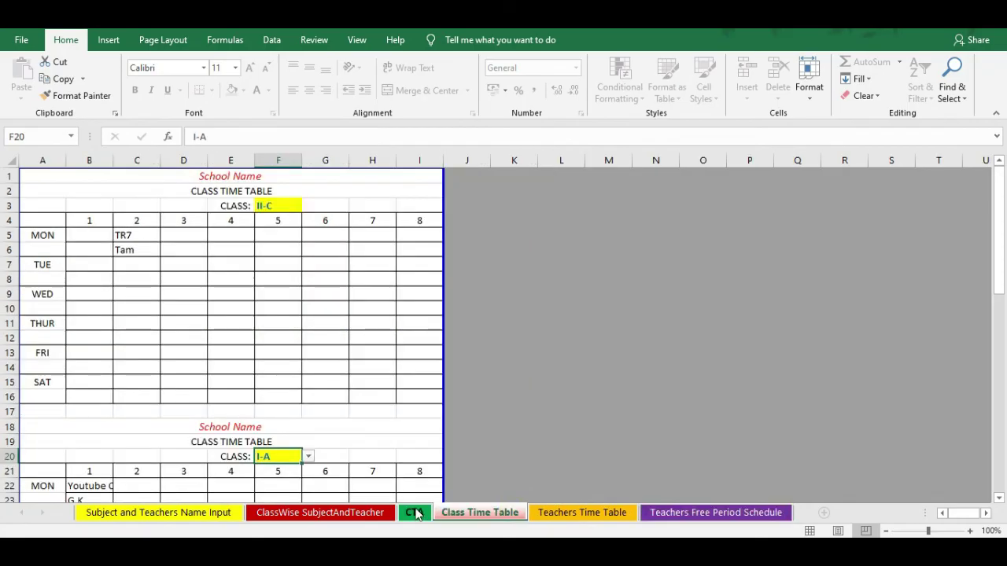
left_click(415, 513)
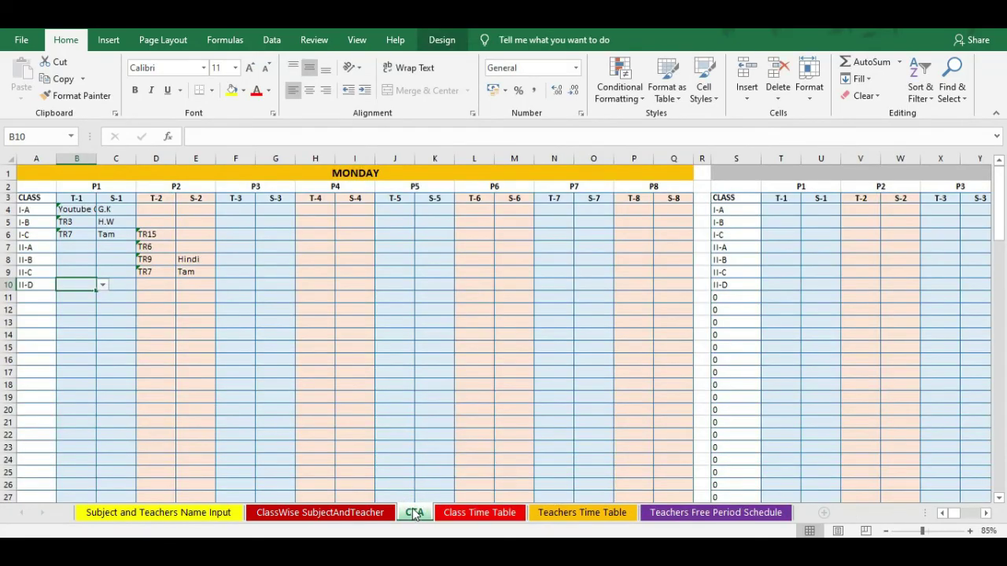